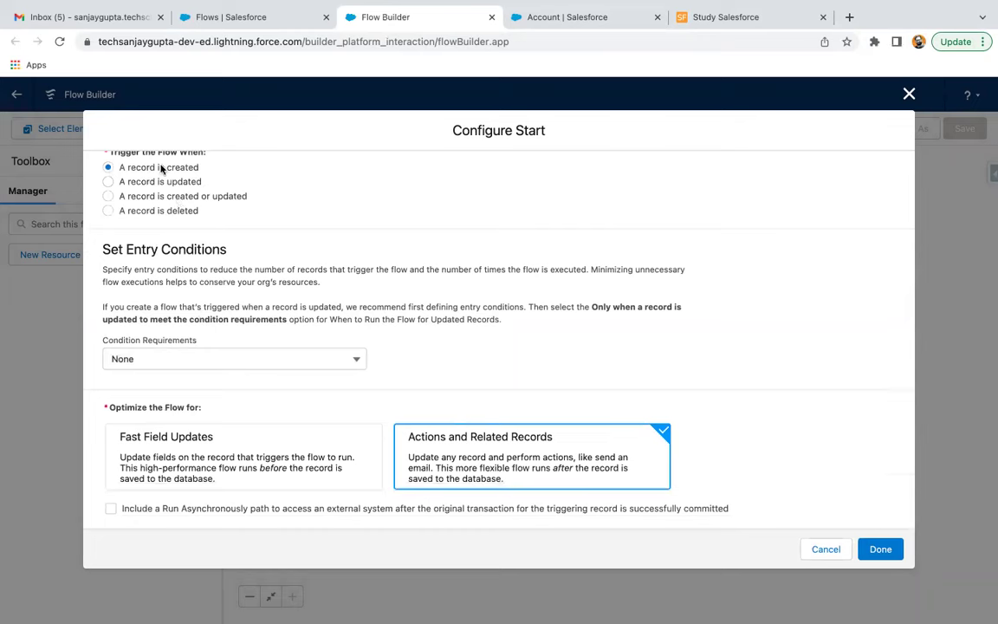
- Set the flow's entry condition requirements to All Conditions Are Met (AND)
scroll(173, 321, down, 2)
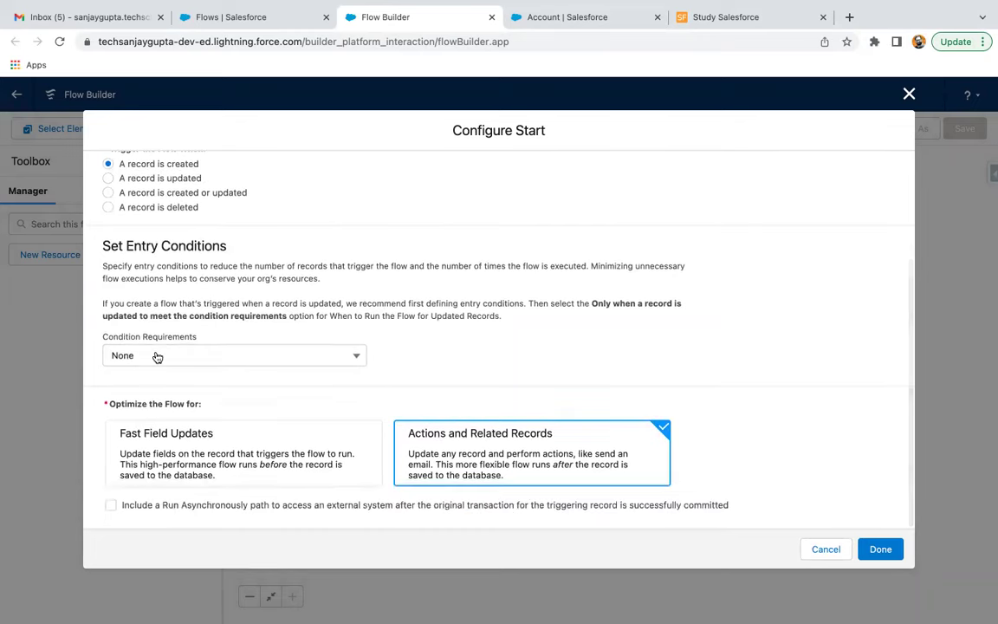
click(156, 356)
click(161, 401)
scroll(318, 371, down, 2)
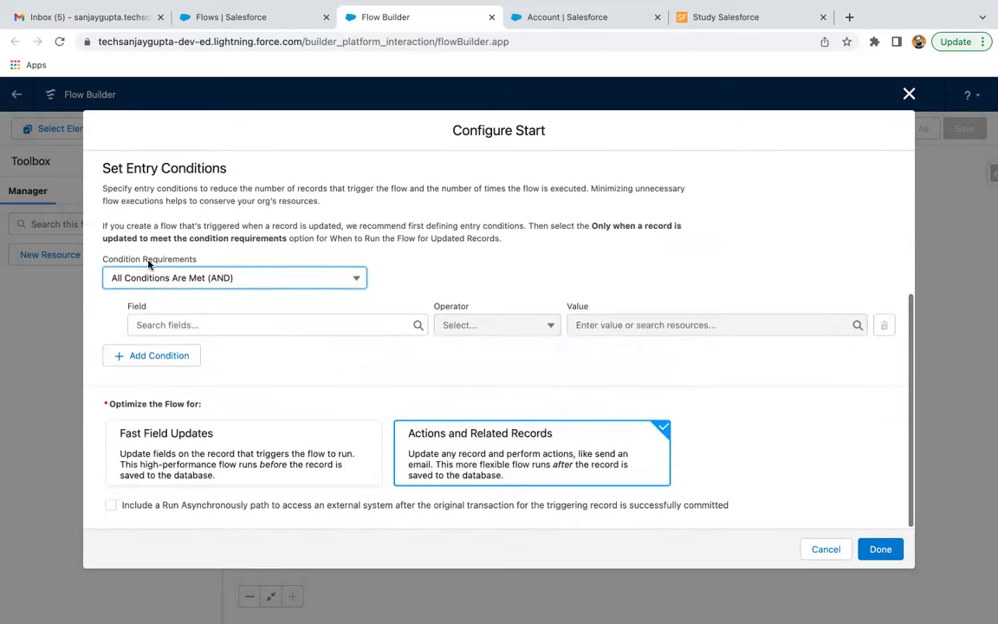
- Add the entry condition AnnualRevenue Is Null with the value False, and finish the start configuration
click(208, 329)
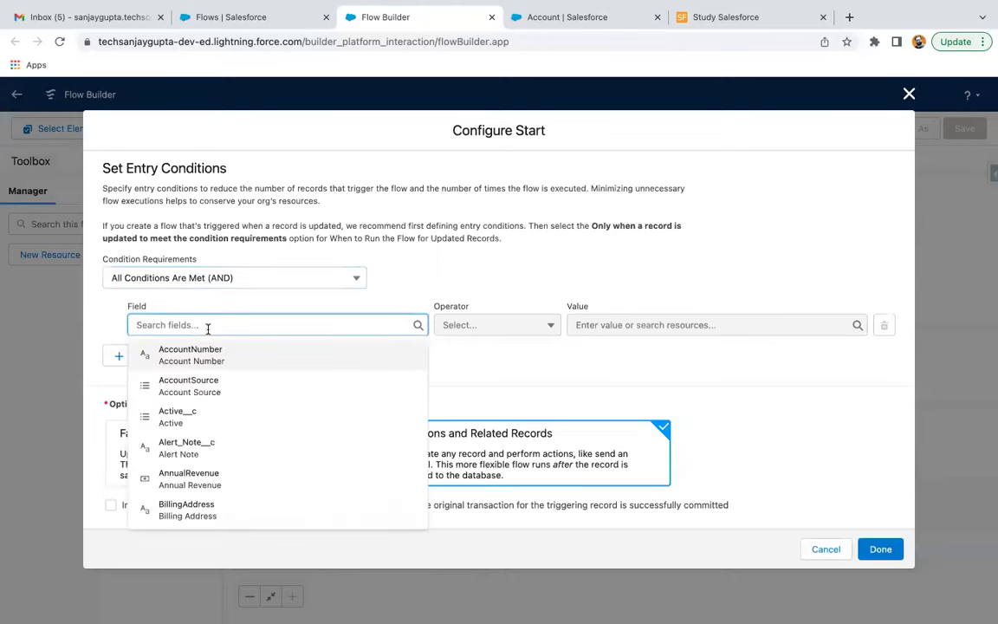
text(annu)
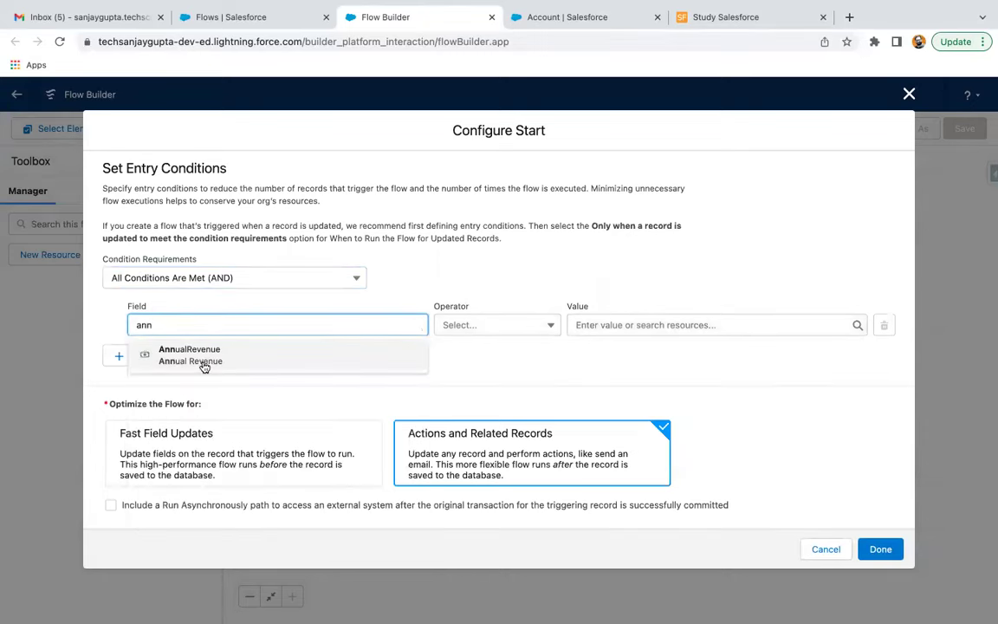
click(205, 359)
click(518, 327)
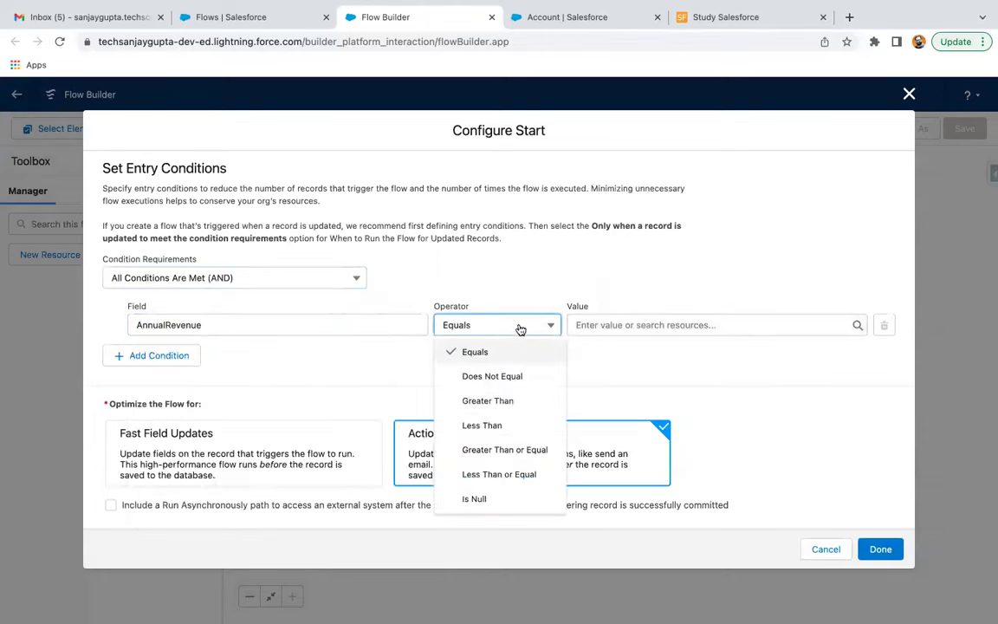
click(491, 497)
click(630, 325)
text(false)
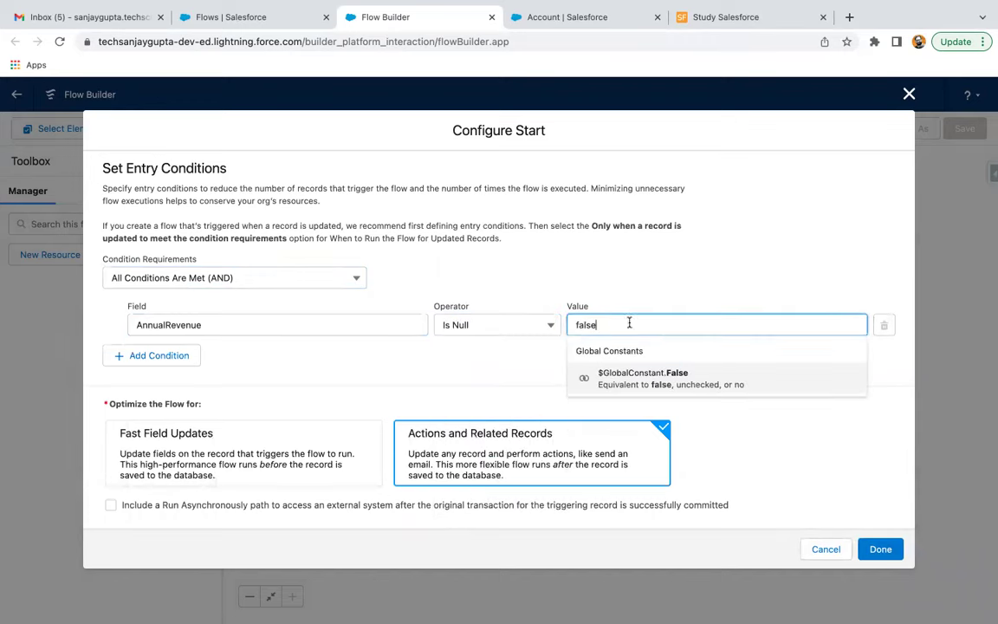
click(643, 373)
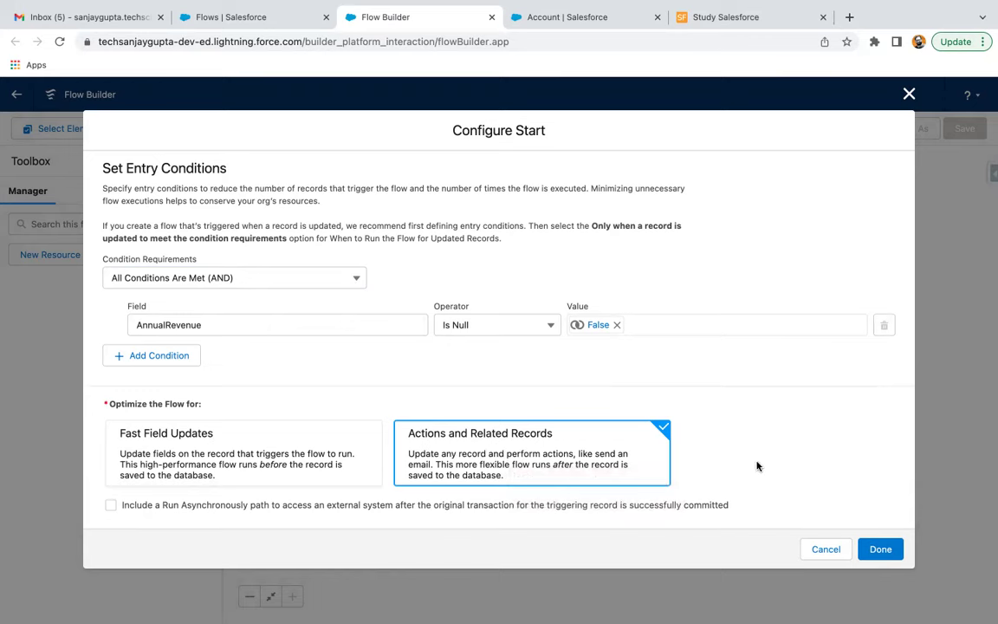
click(882, 553)
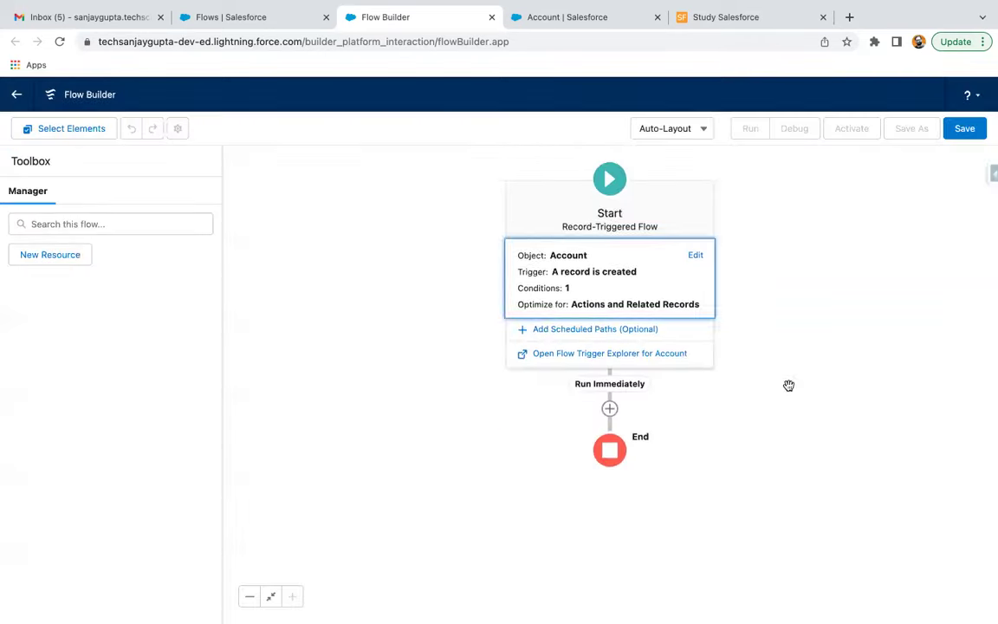
- Add a Decision element labelled "Check Annual Revenue" between the start and end, and label its first outcome ">=10000"
drag(787, 385, 646, 372)
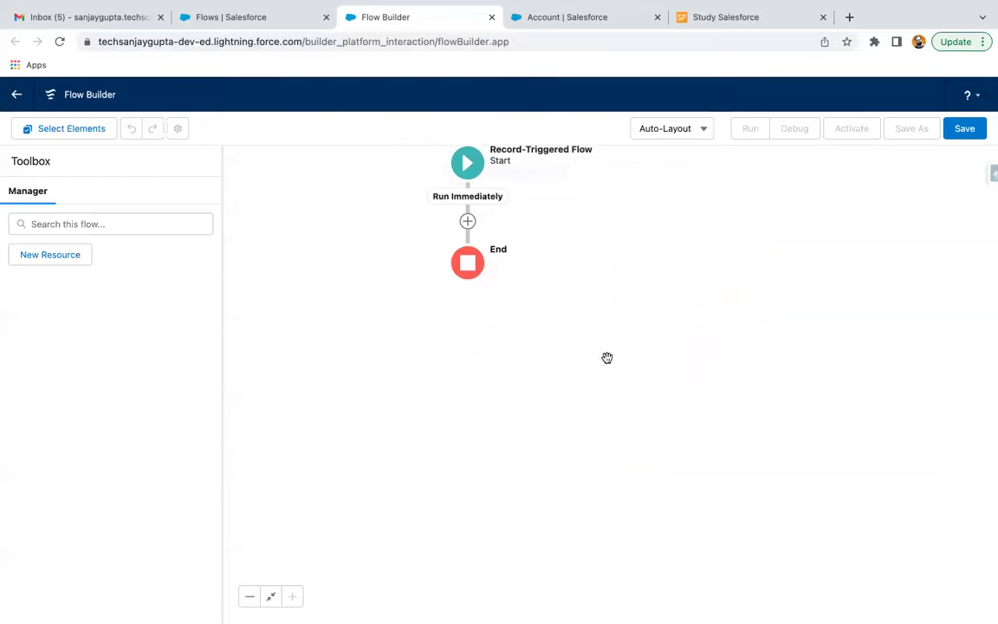
drag(604, 250, 587, 293)
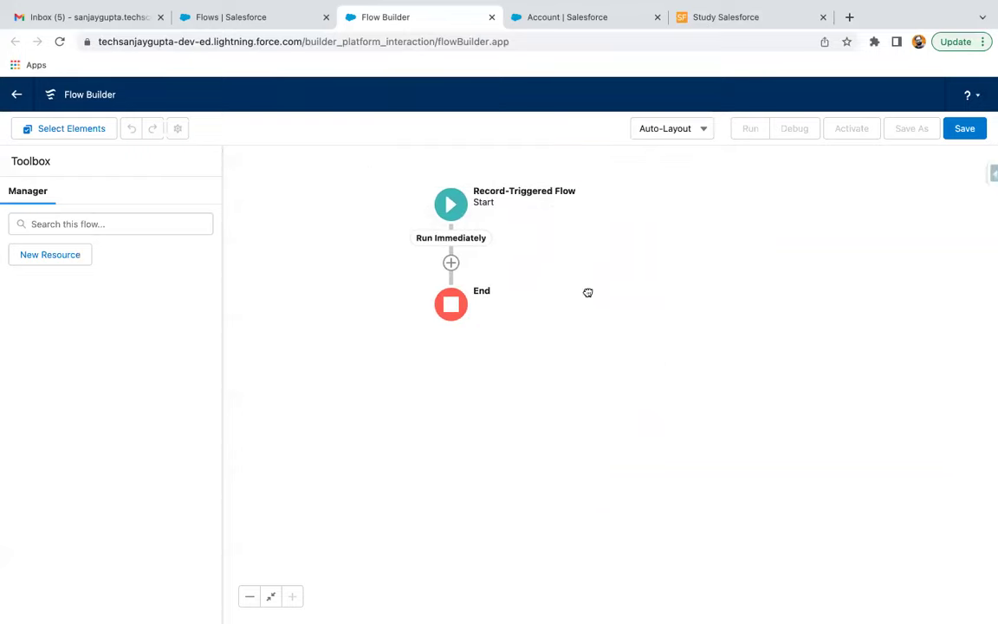
click(451, 263)
scroll(434, 417, down, 2)
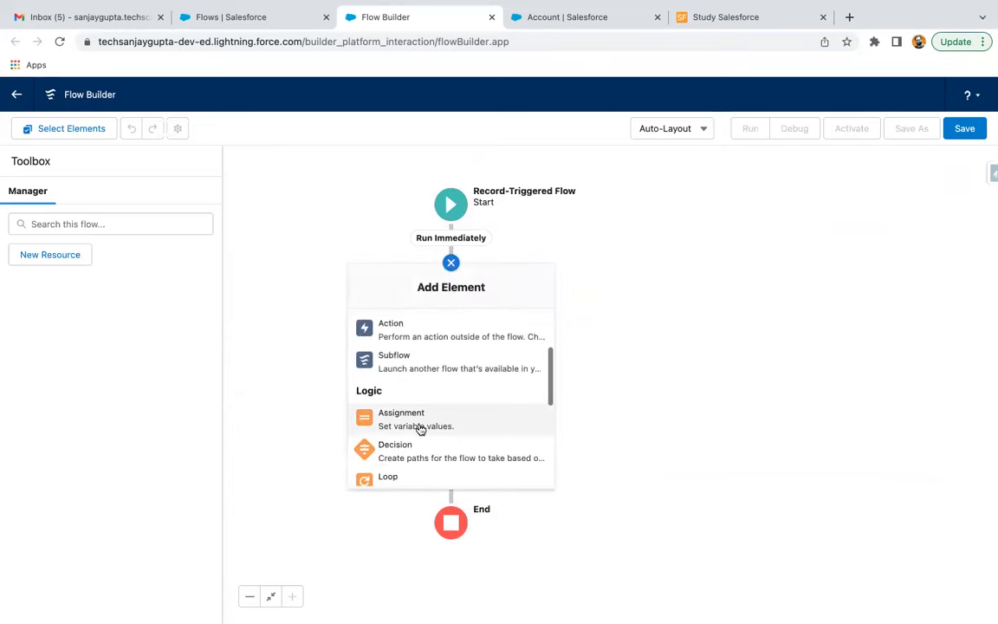
click(413, 452)
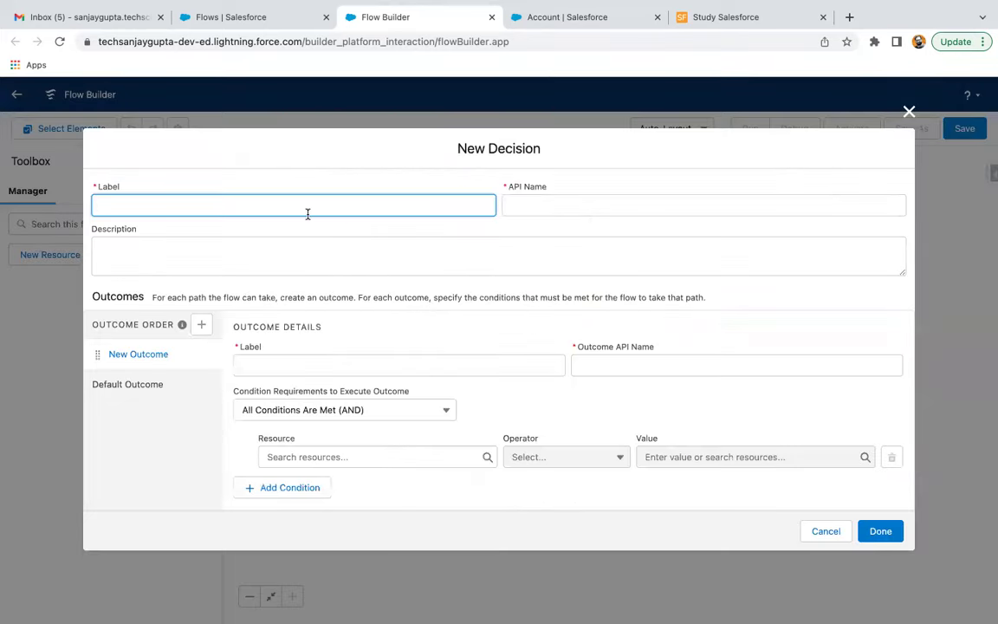
text(Check Annual Revenue)
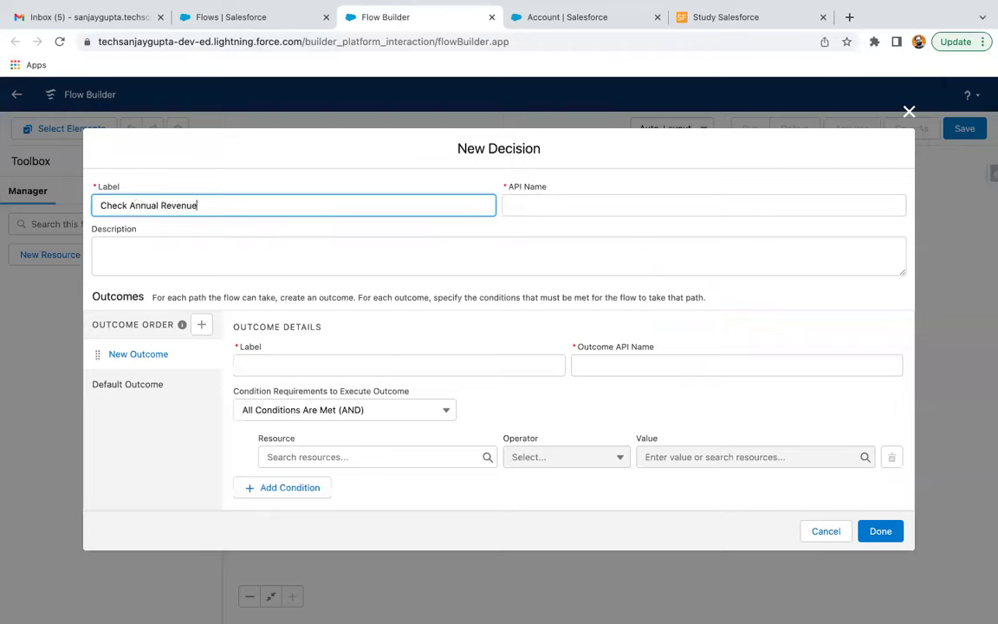
click(317, 370)
text(>=10000)
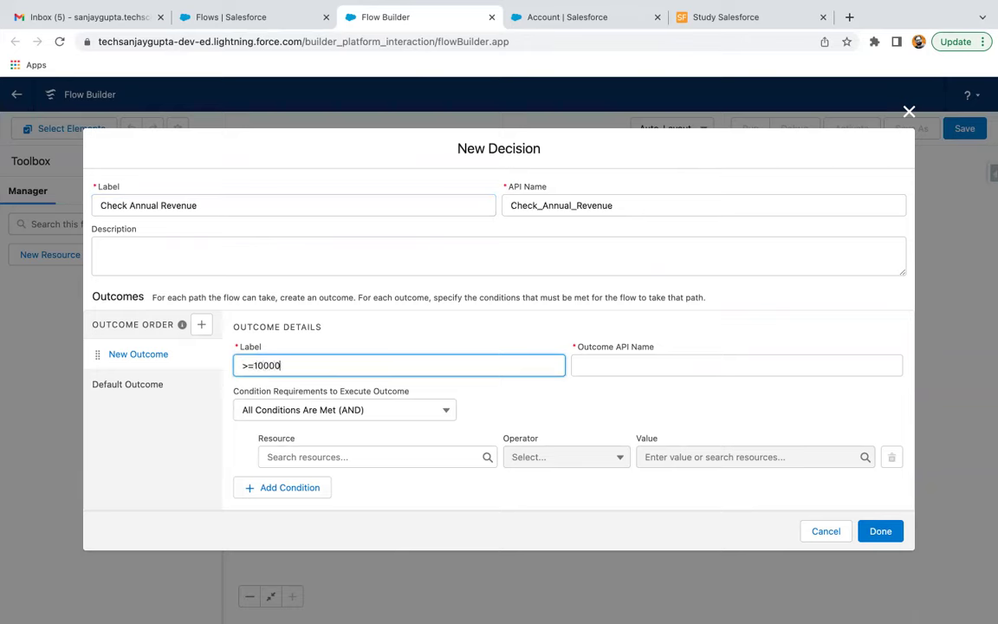
click(356, 455)
text(a)
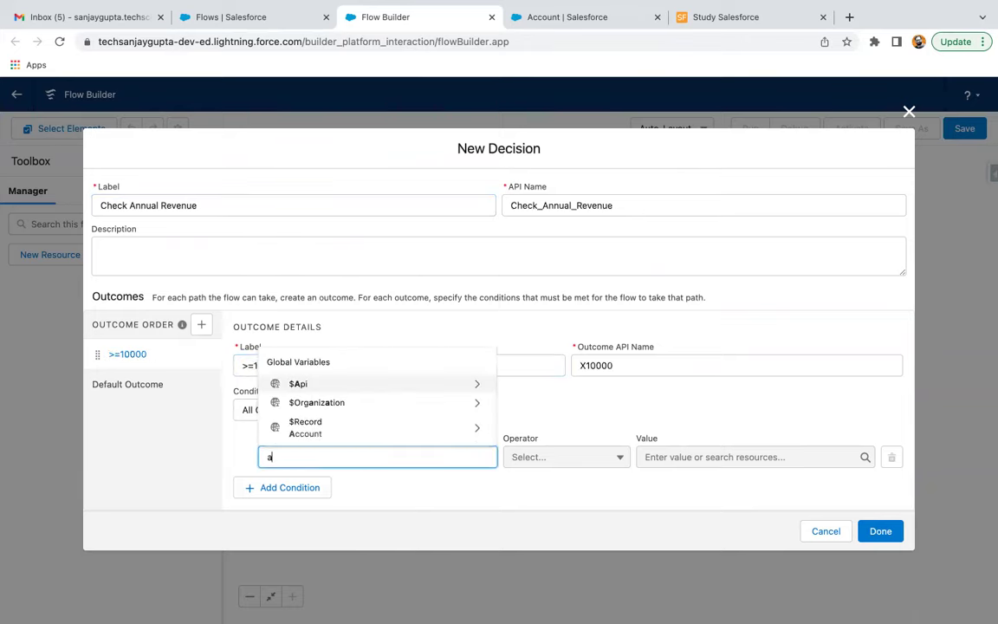
text(nnua)
key(BackSpace)
key(BackSpace)
key(BackSpace)
text(ann)
key(BackSpace)
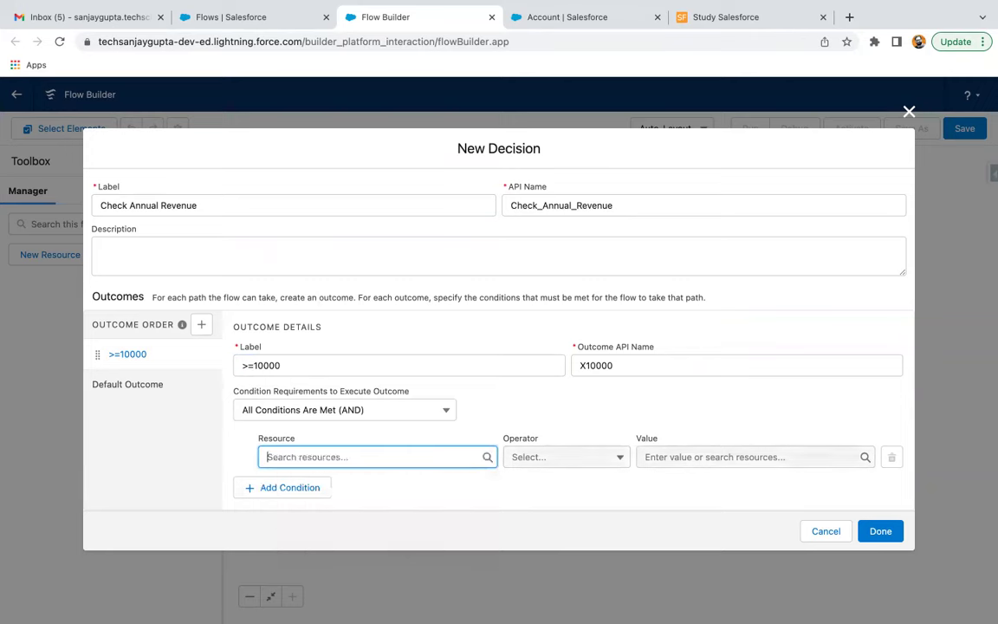
text(an)
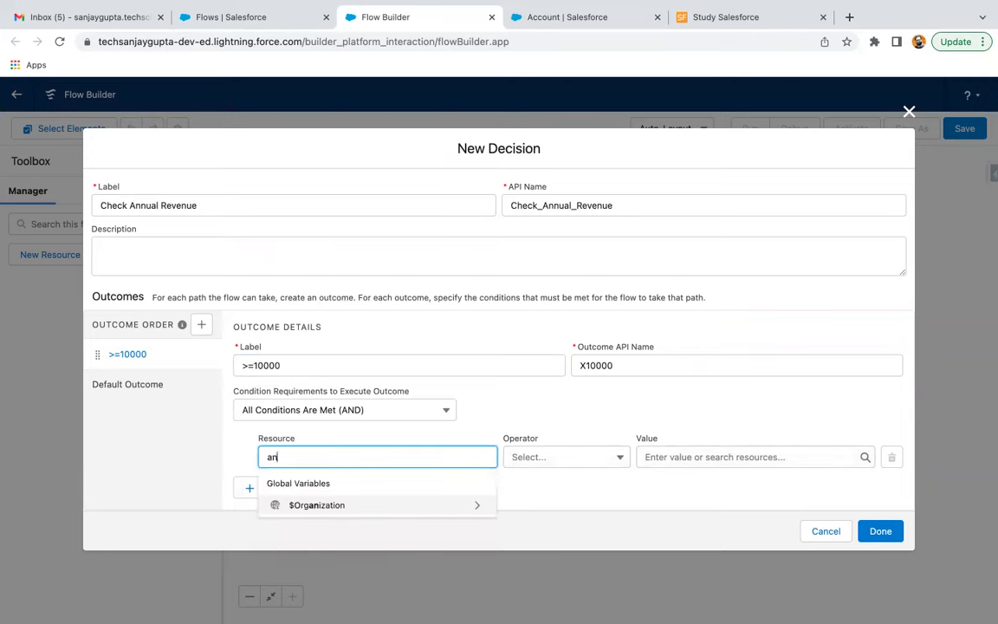
key(BackSpace)
key(BackSpace)
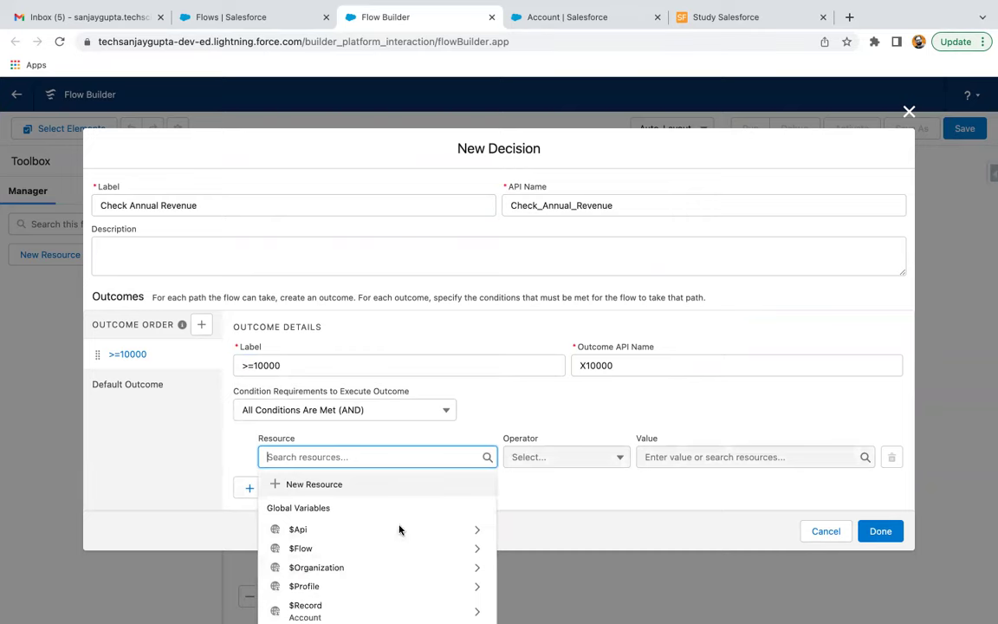
click(334, 563)
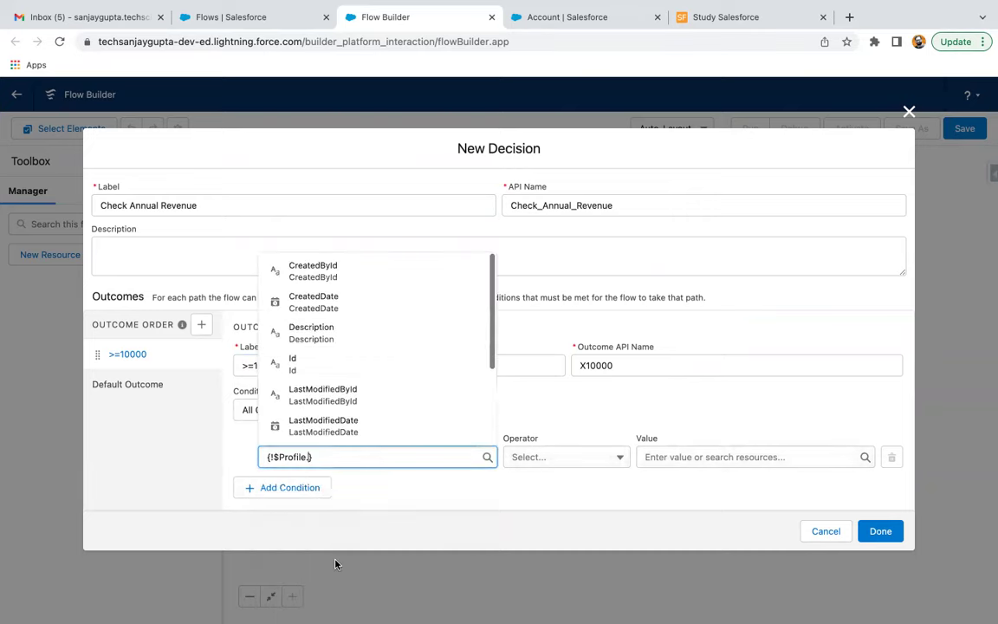
text(an)
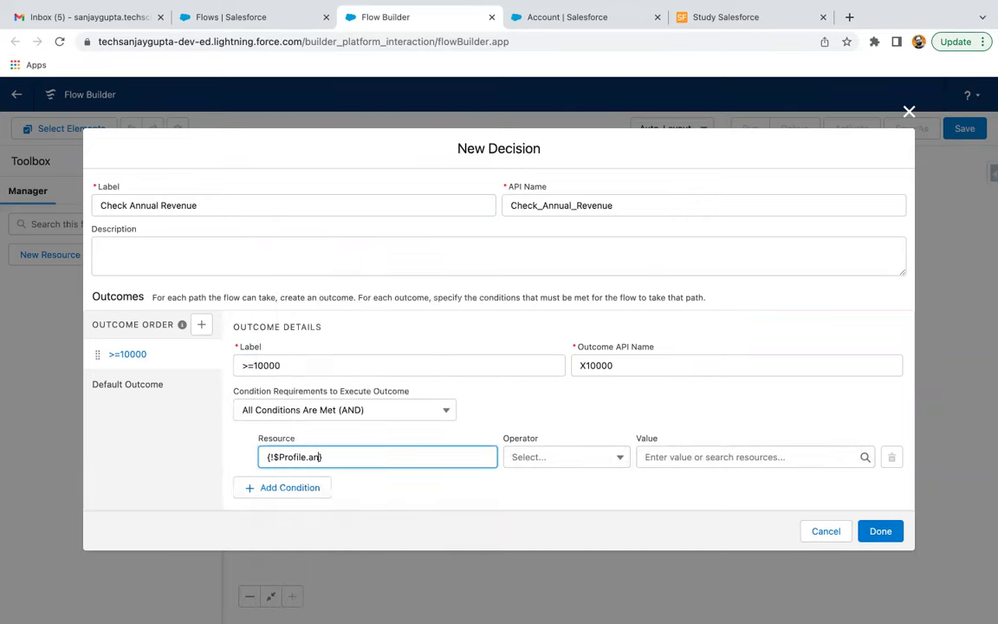
text(an)
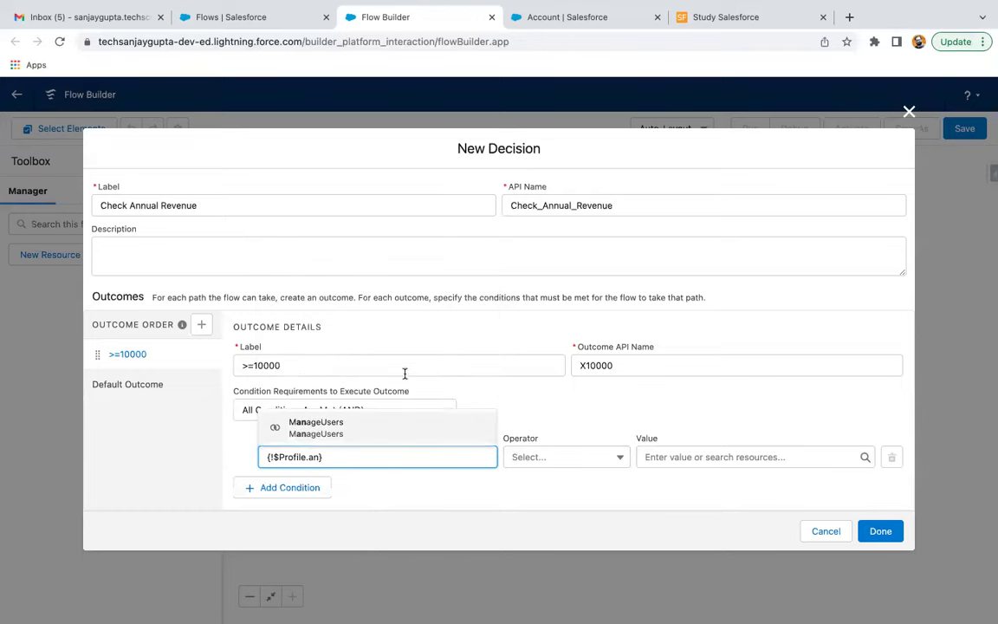
click(524, 407)
click(394, 450)
key(BackSpace)
key(BackSpace)
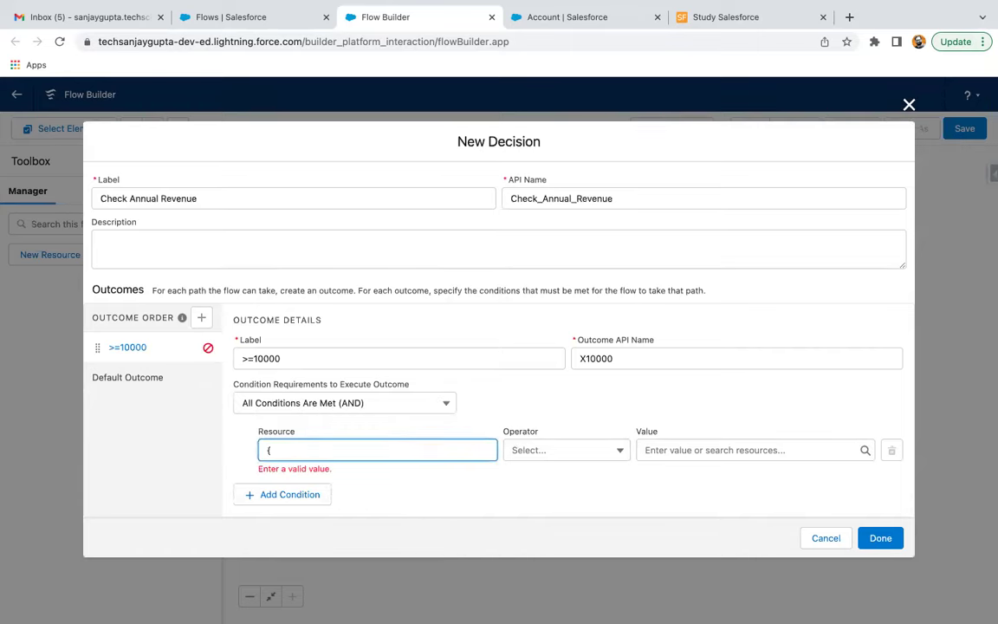
key(BackSpace)
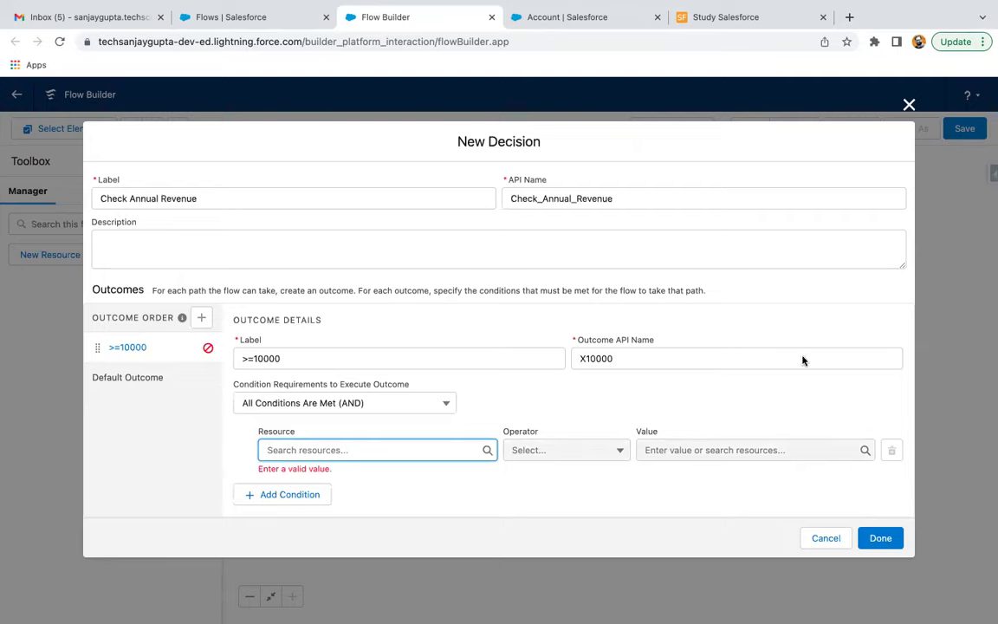
- Set the >=10000 outcome's condition to $Record > Annual Revenue, Greater Than or Equal, 10000
click(468, 452)
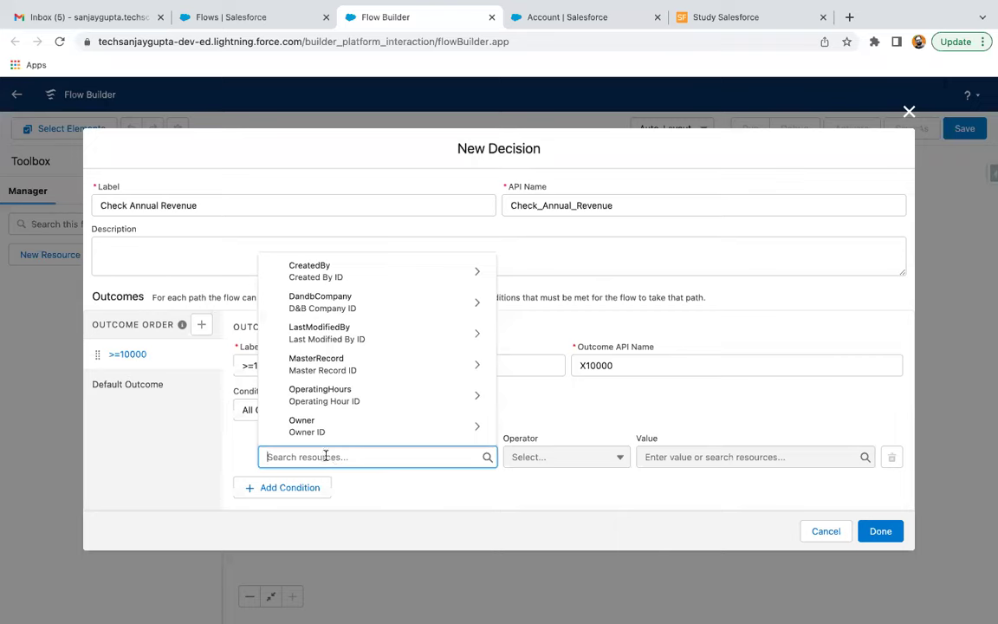
text(ann)
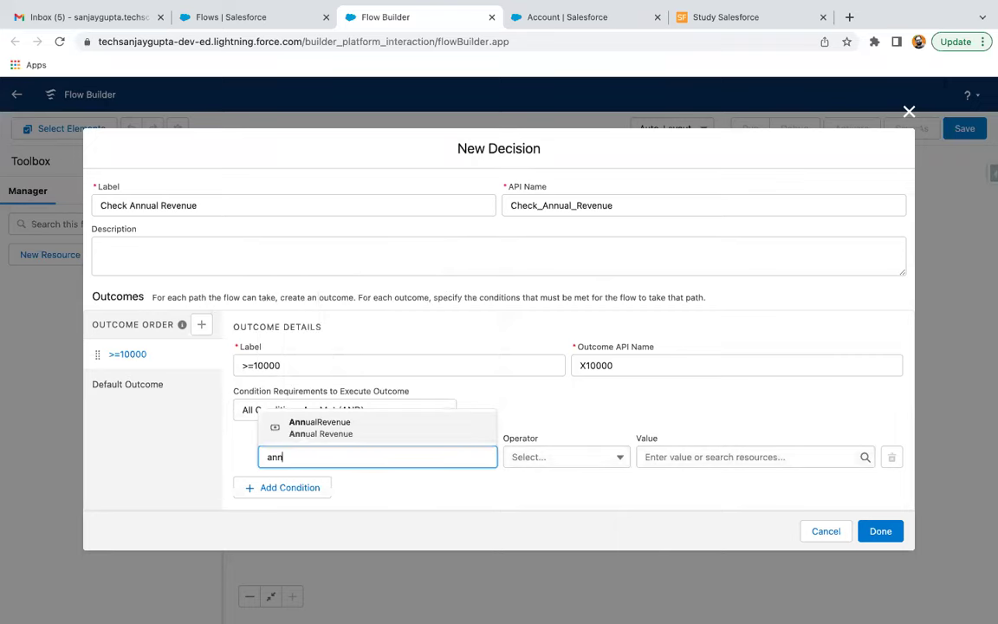
click(320, 427)
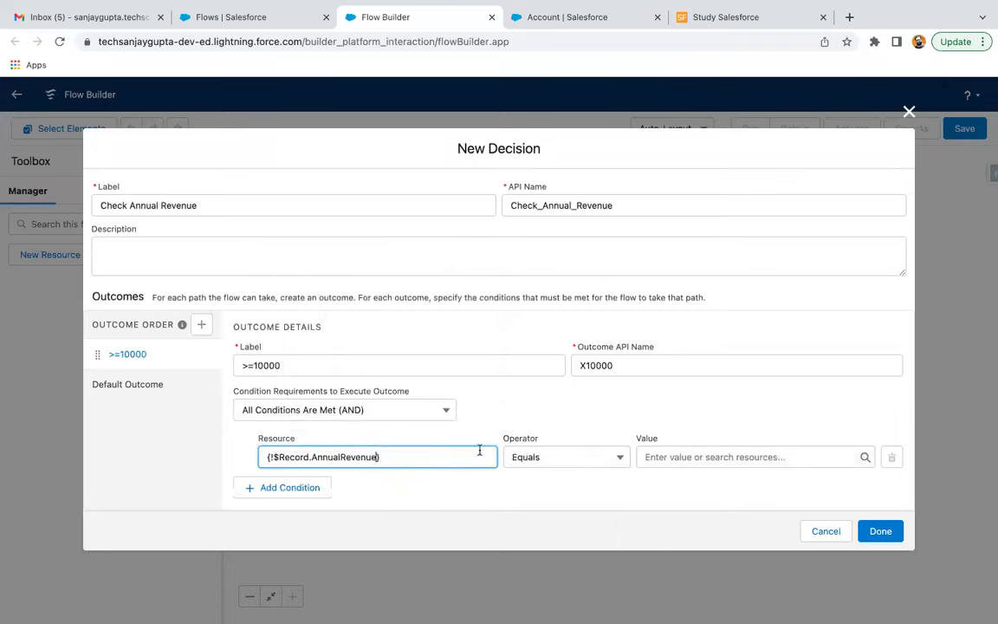
click(555, 459)
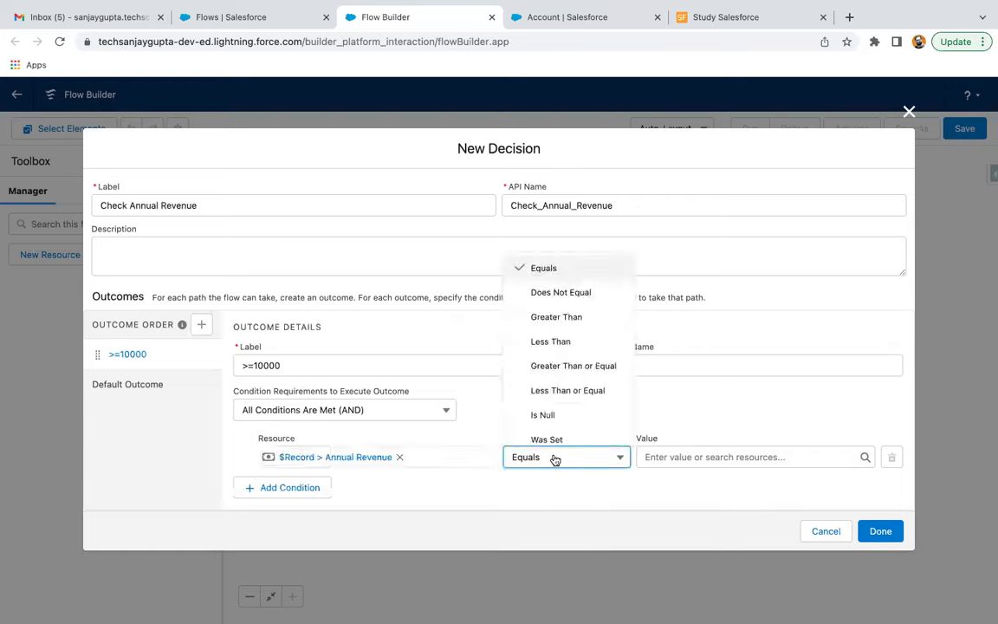
click(574, 366)
click(673, 455)
text(10000)
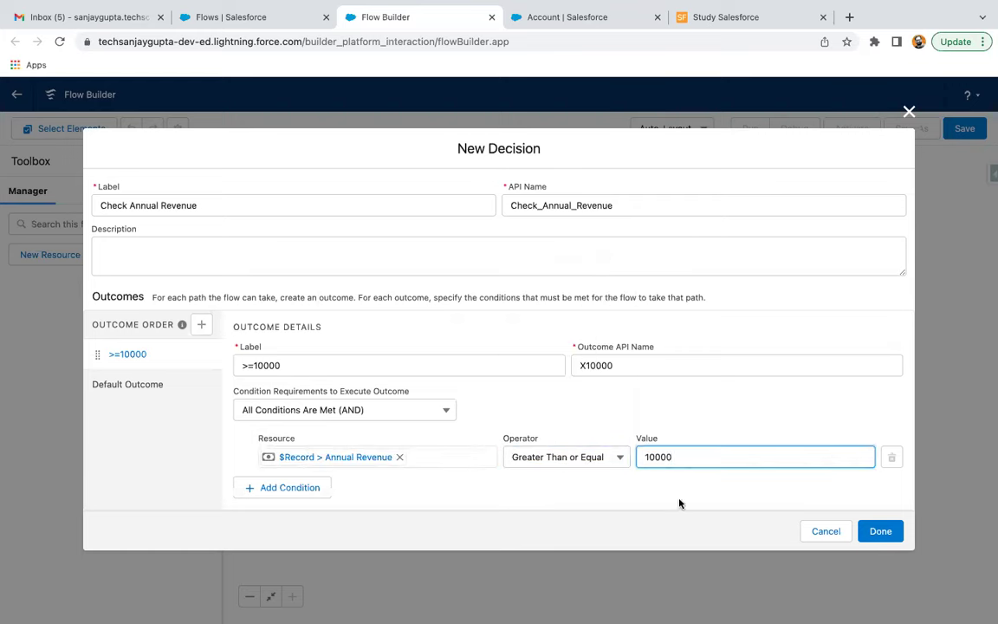
click(667, 500)
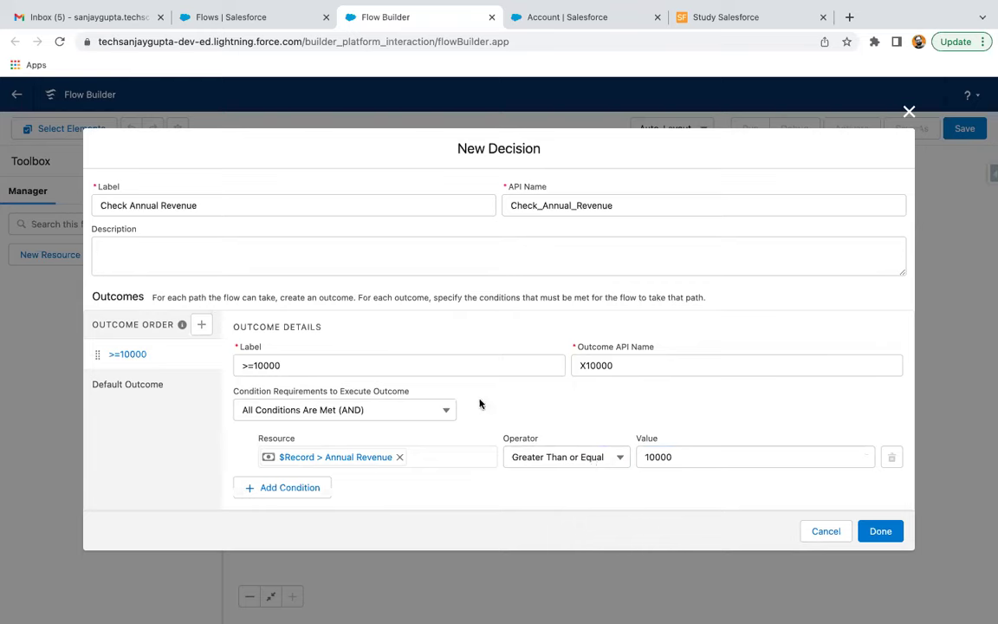
- Add a second decision outcome labelled "<10000" with the API name X10000_1
click(201, 325)
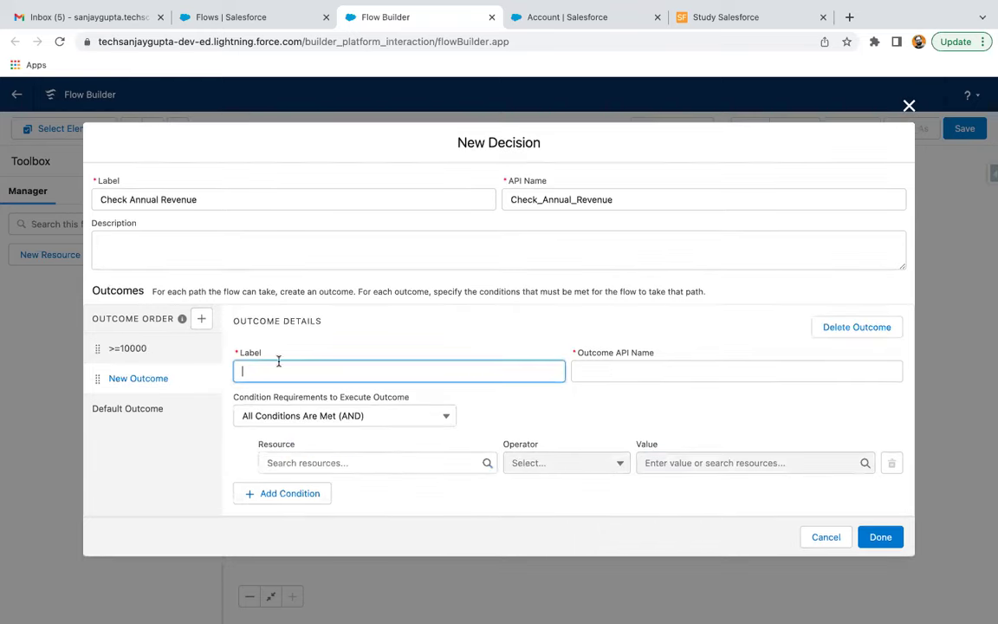
text(<10000)
click(314, 461)
text(ann)
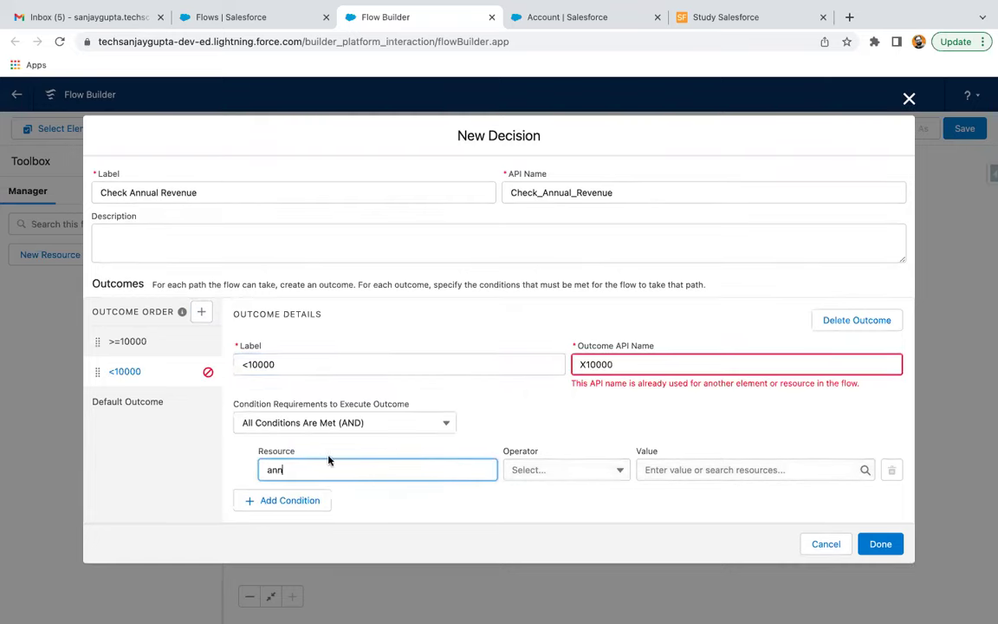
click(625, 364)
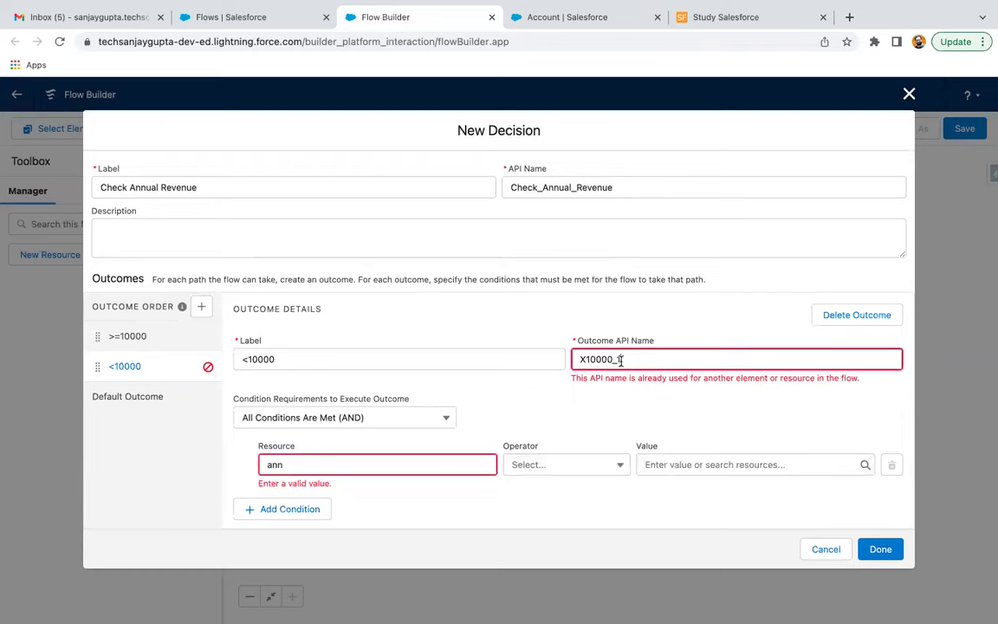
click(291, 466)
text(ua)
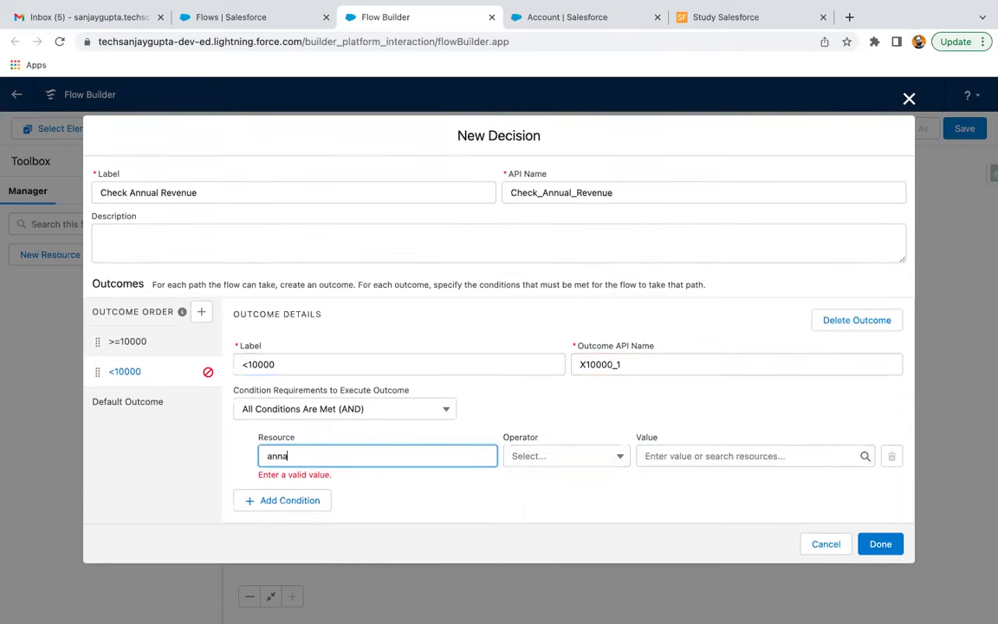
text(l)
key(BackSpace)
key(BackSpace)
key(BackSpace)
key(BackSpace)
key(BackSpace)
key(BackSpace)
text(ann)
key(BackSpace)
key(BackSpace)
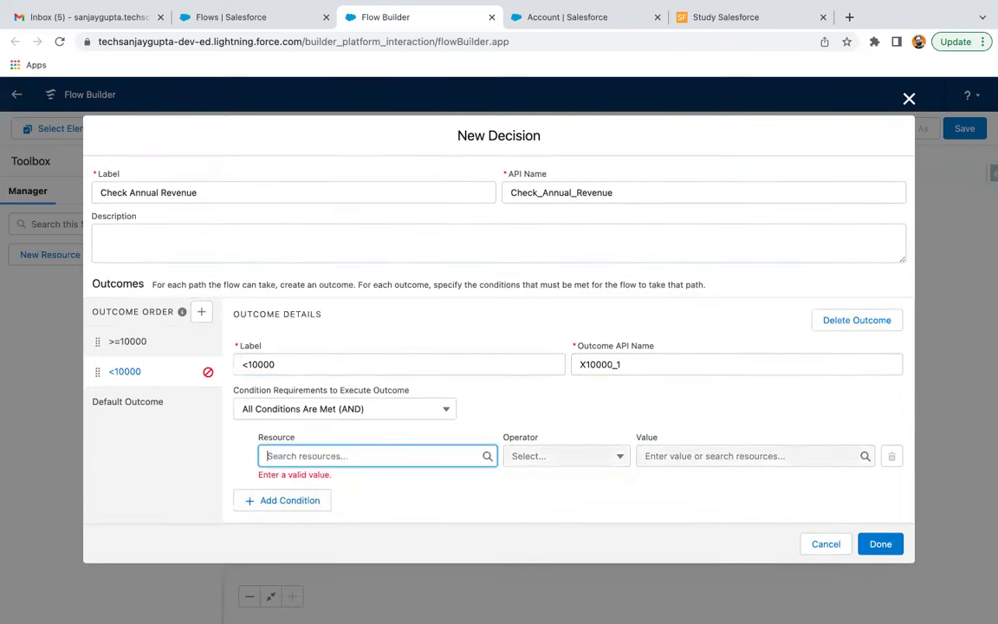
click(359, 464)
text(ann)
key(BackSpace)
key(BackSpace)
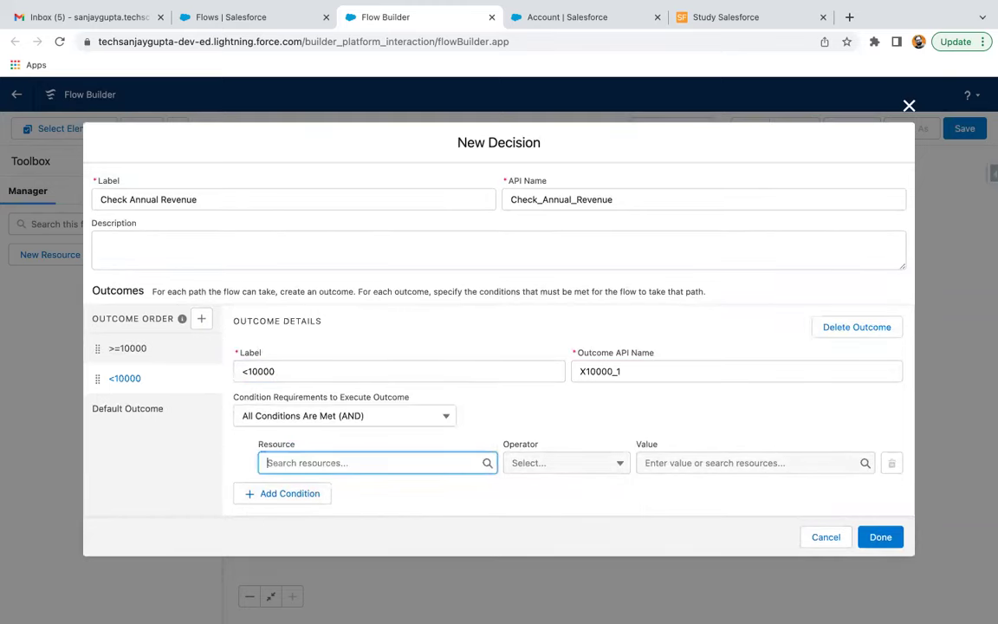
- Set the resource of the <10000 outcome's condition to $Record > Annual Revenue
click(130, 348)
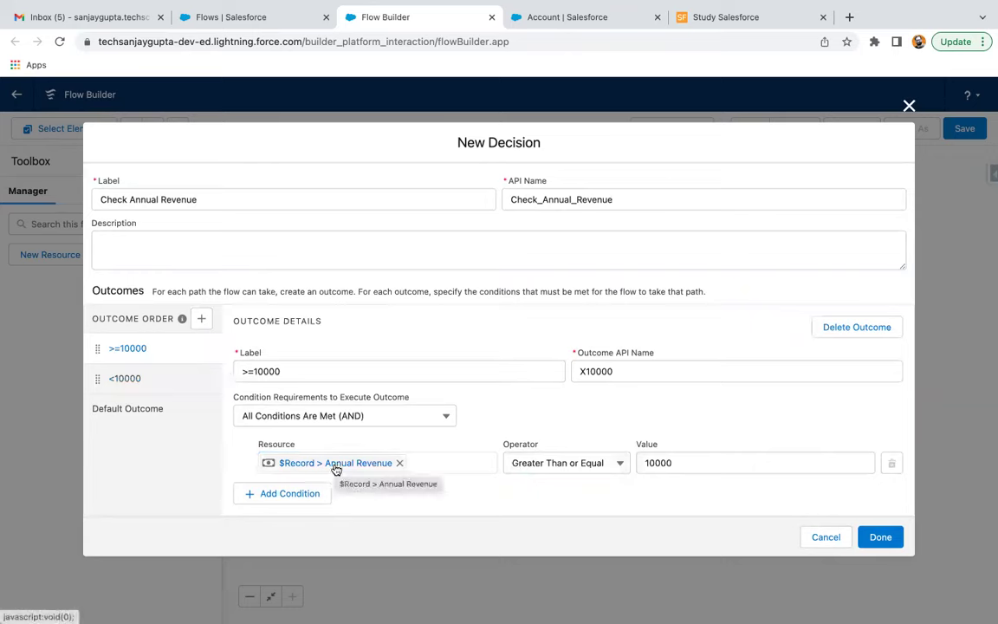
click(130, 377)
click(274, 461)
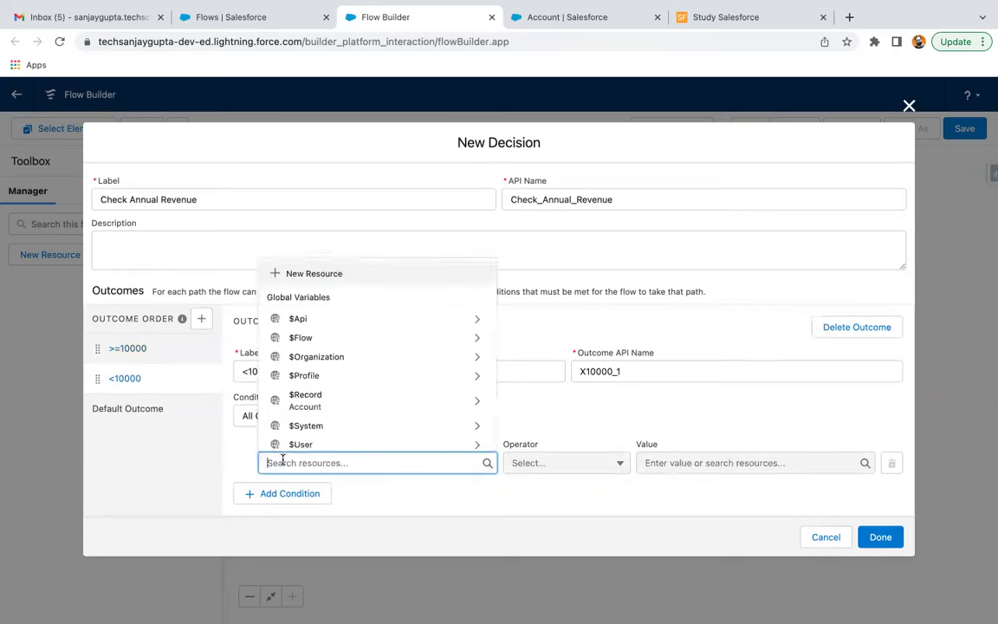
text(reco)
click(299, 433)
text(ann)
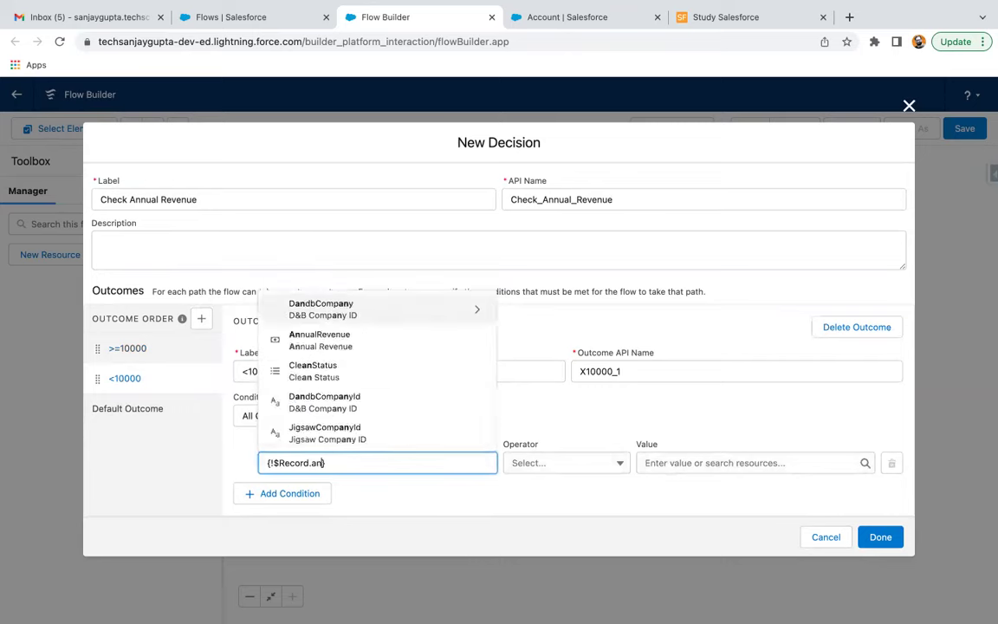
click(320, 429)
click(414, 506)
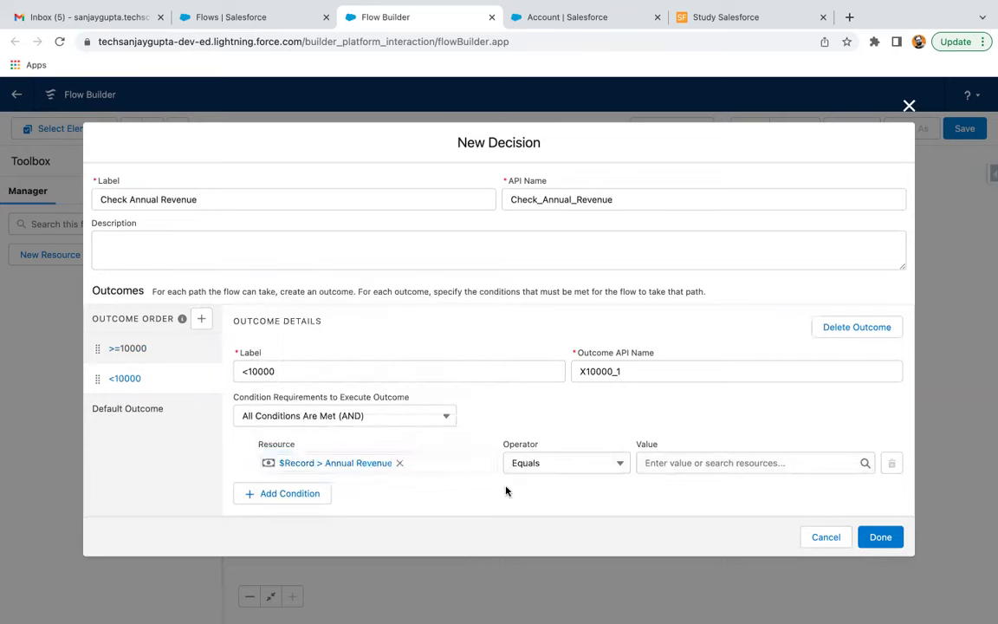
- Complete the <10000 outcome's condition with the operator Less Than and the value 10000, and finish the decision
click(139, 347)
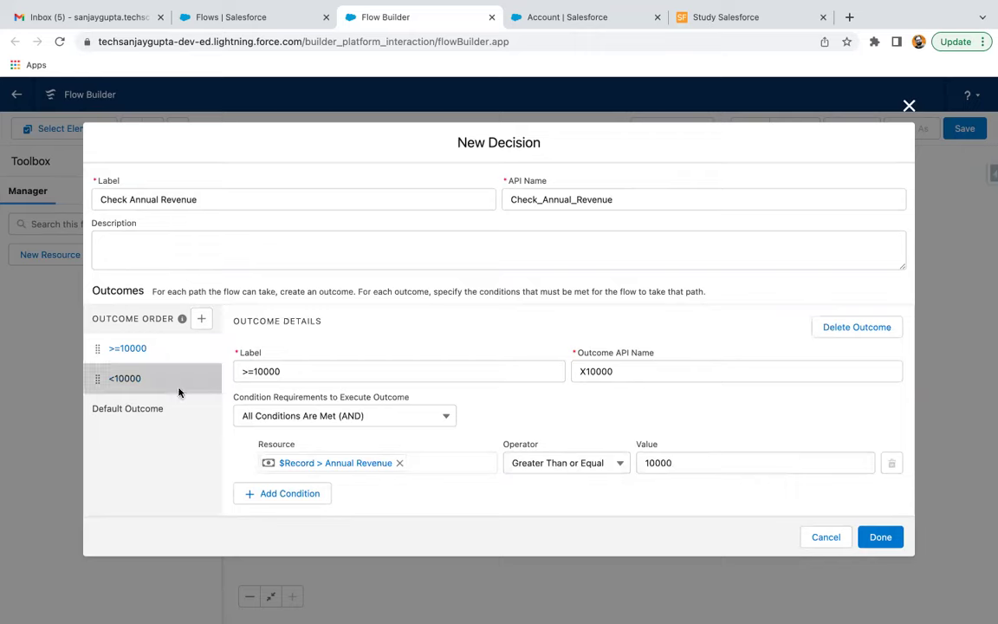
click(173, 379)
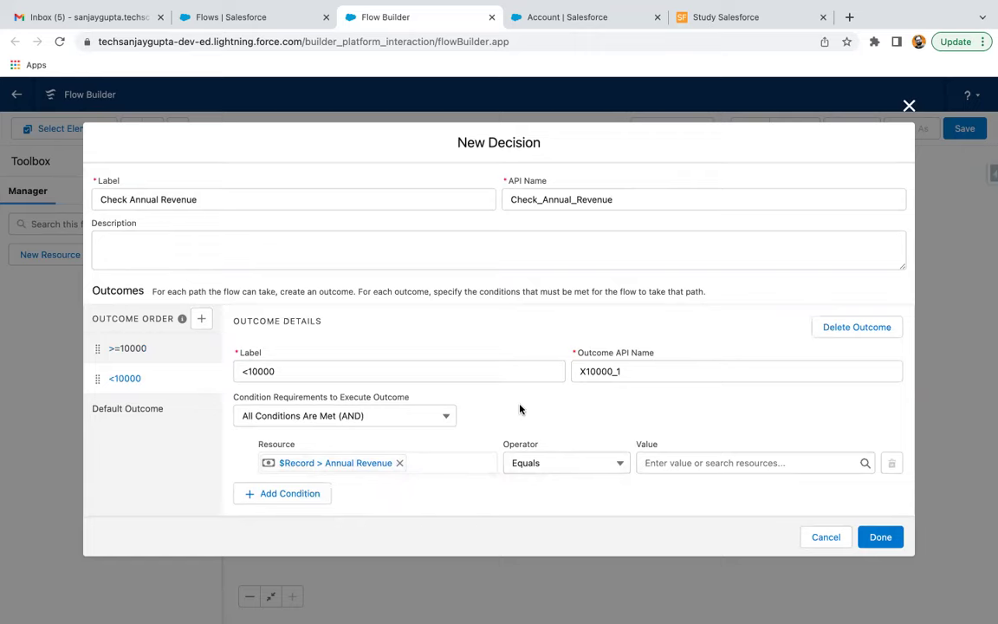
click(542, 459)
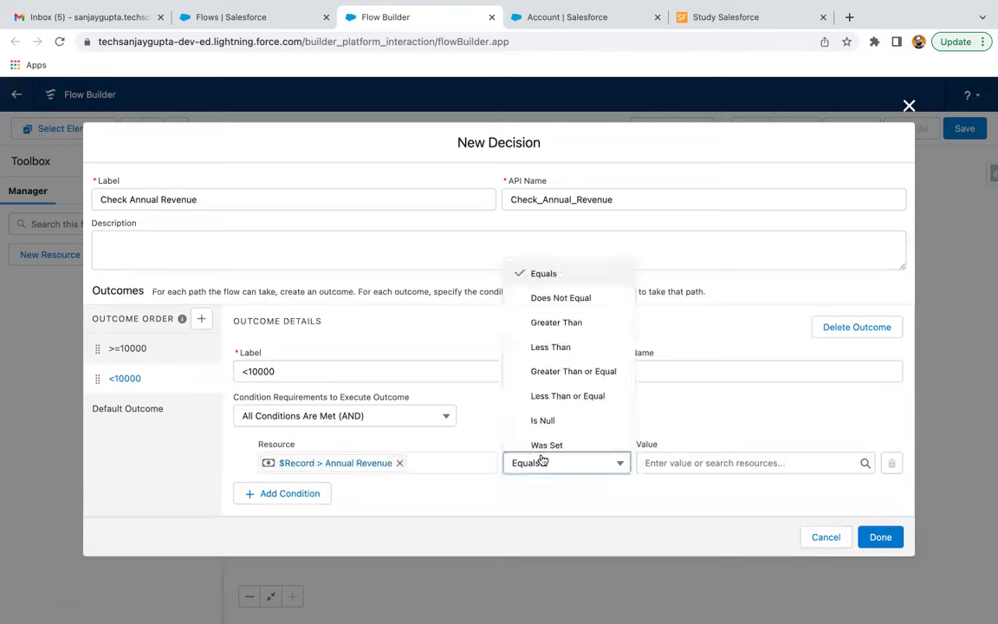
click(572, 355)
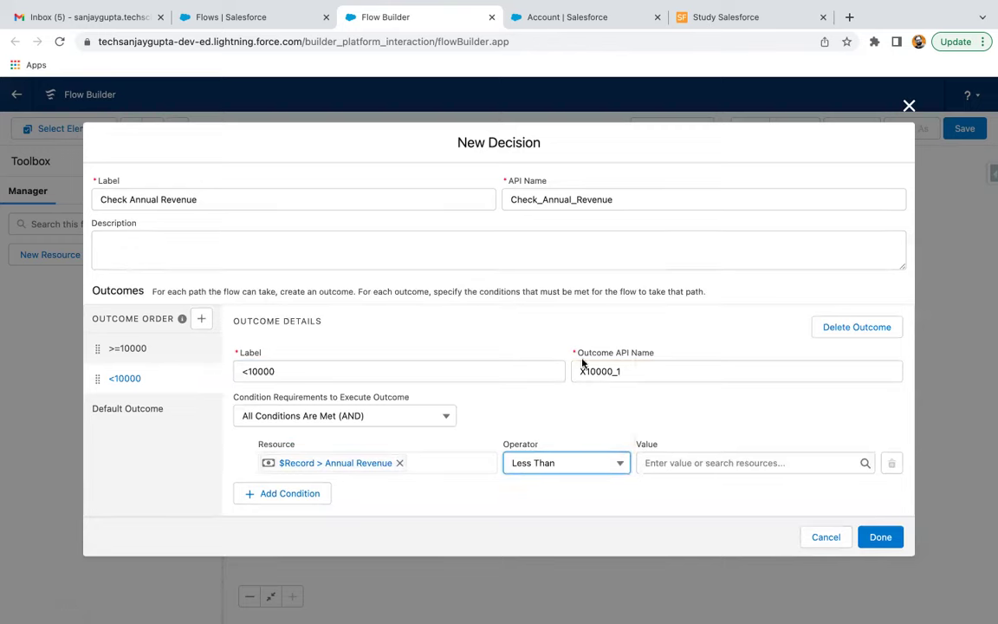
click(673, 459)
text(10000)
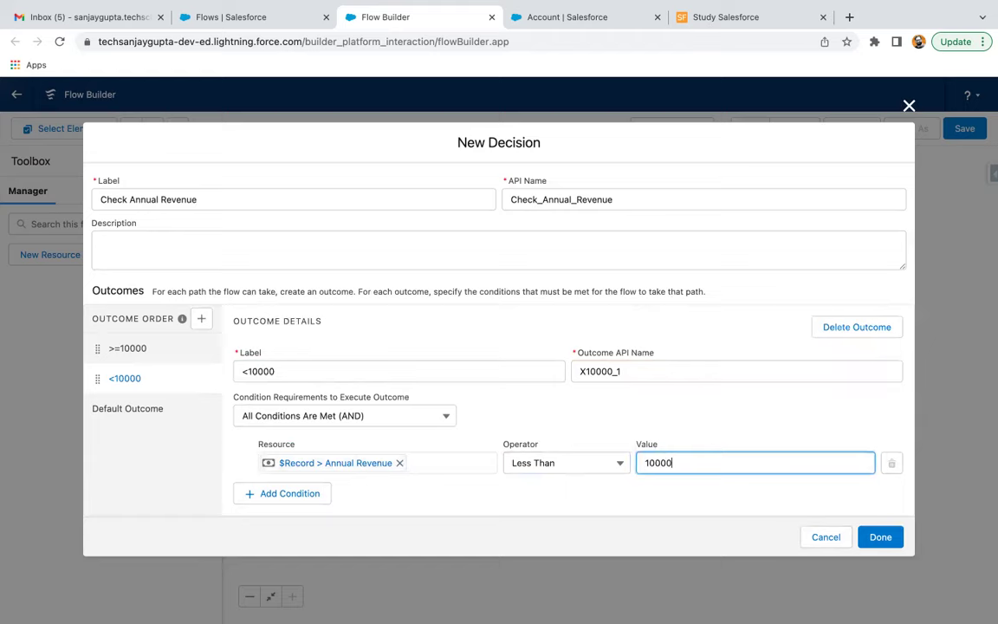
click(570, 451)
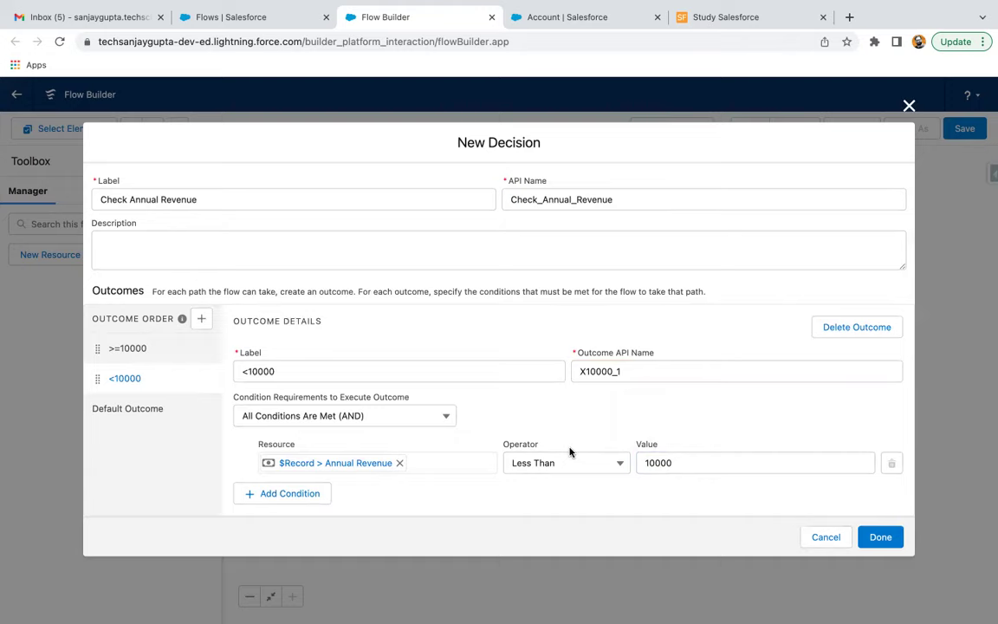
click(880, 537)
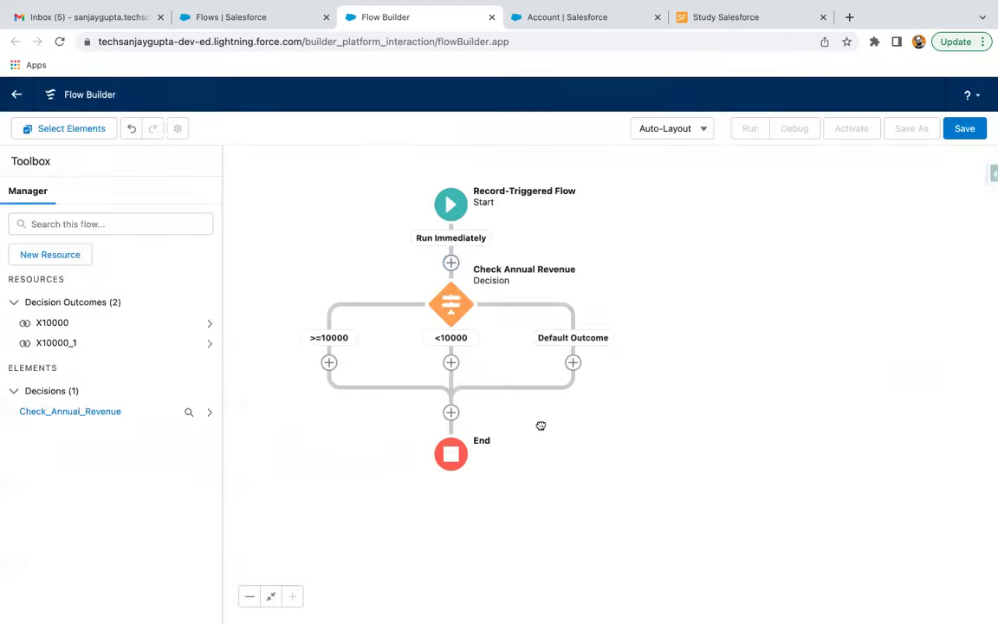
- Add an End element to both the >=10000 and the <10000 branches of the decision
drag(531, 424, 597, 412)
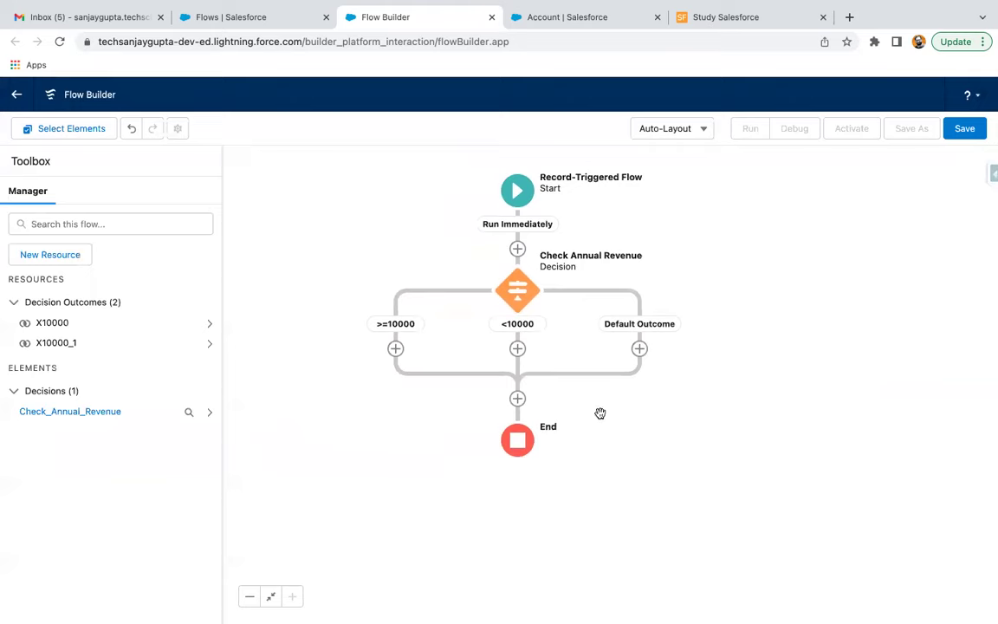
click(395, 349)
scroll(411, 437, down, 3)
scroll(383, 503, down, 5)
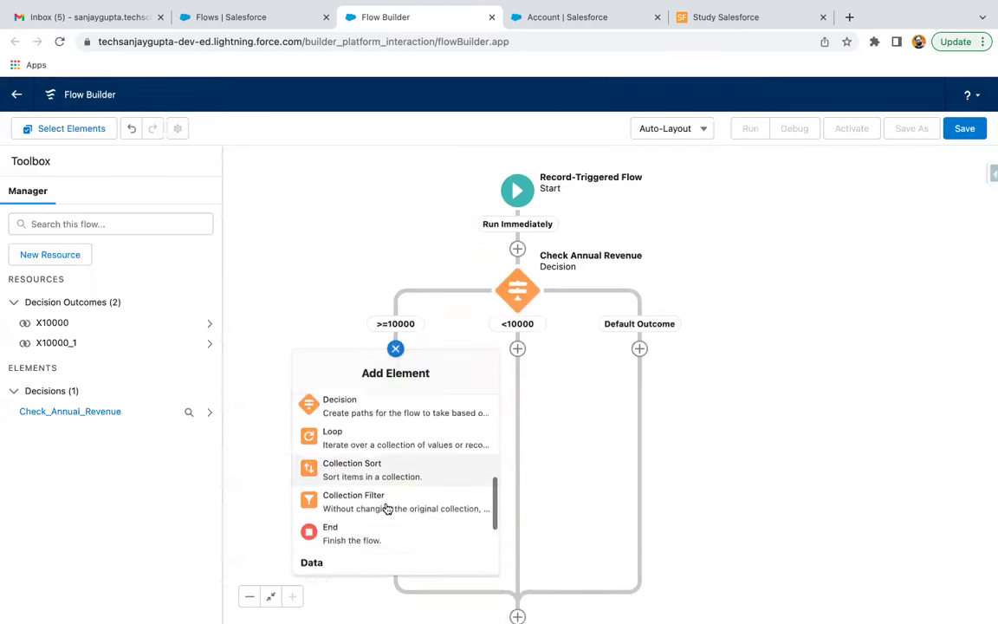
click(378, 507)
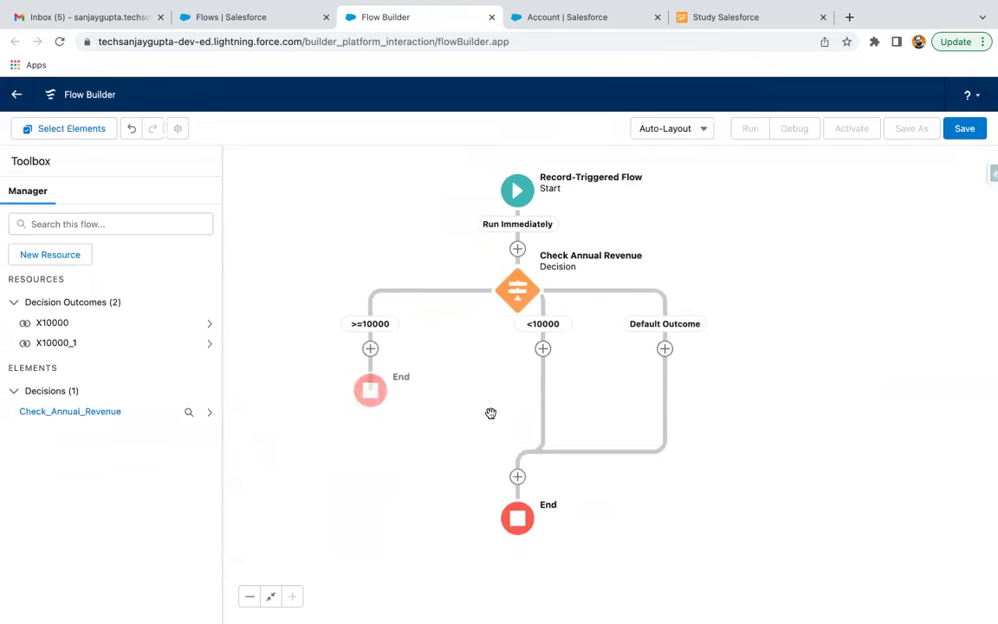
click(544, 348)
scroll(516, 493, down, 3)
scroll(516, 493, down, 5)
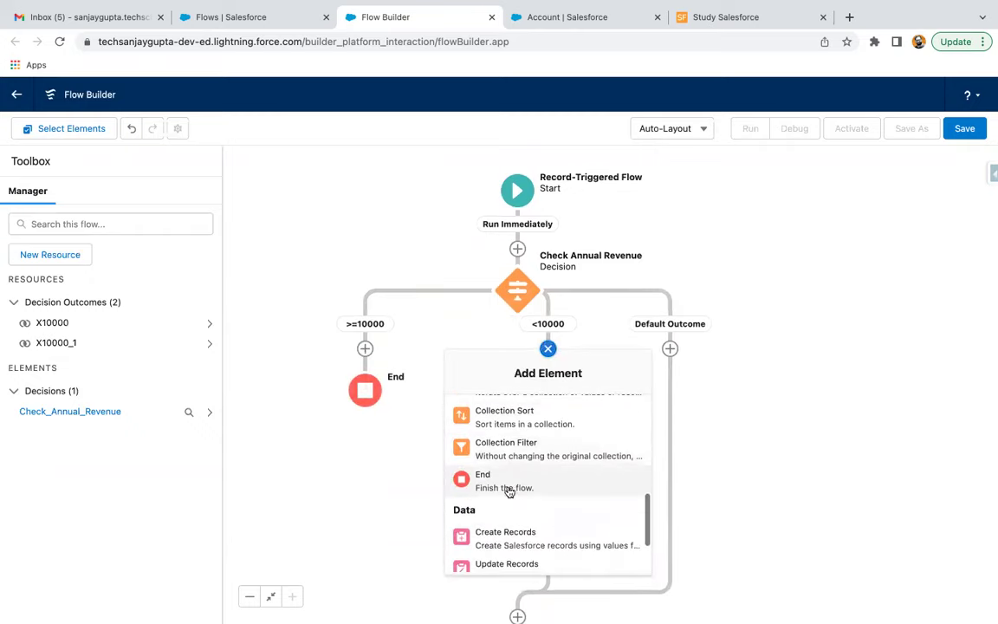
click(508, 487)
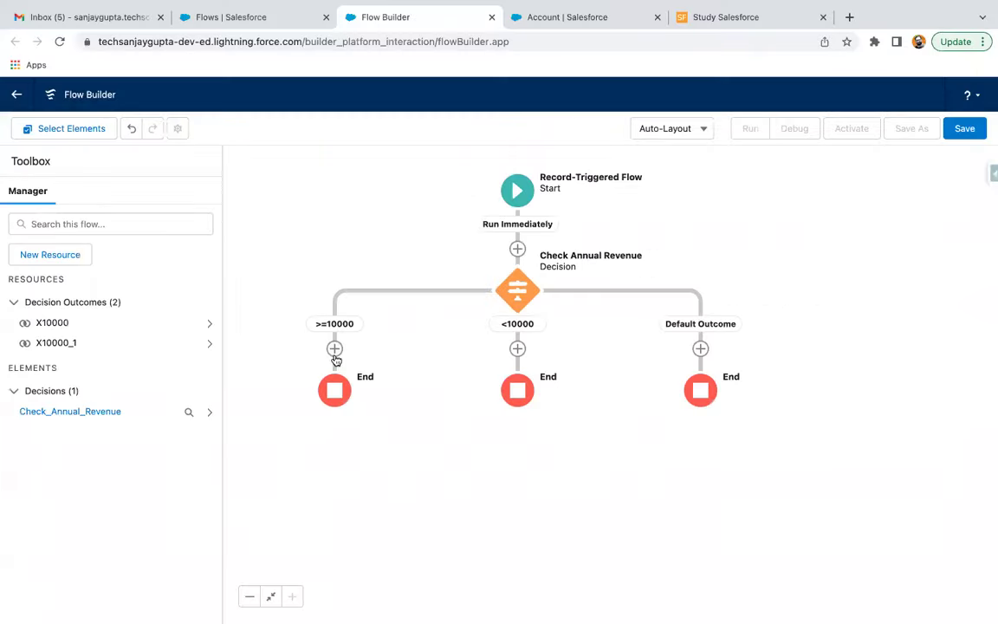
- Add a Create Records element labelled "Create Opp" to the >=10000 branch
click(334, 349)
scroll(349, 447, down, 3)
scroll(338, 450, down, 5)
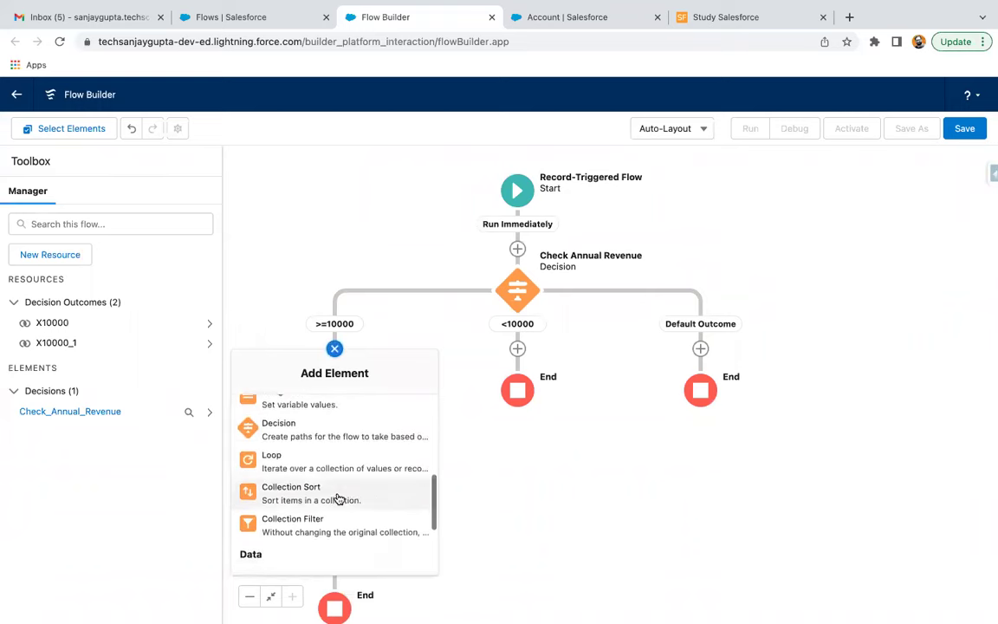
click(319, 489)
click(386, 215)
text(Create)
click(443, 253)
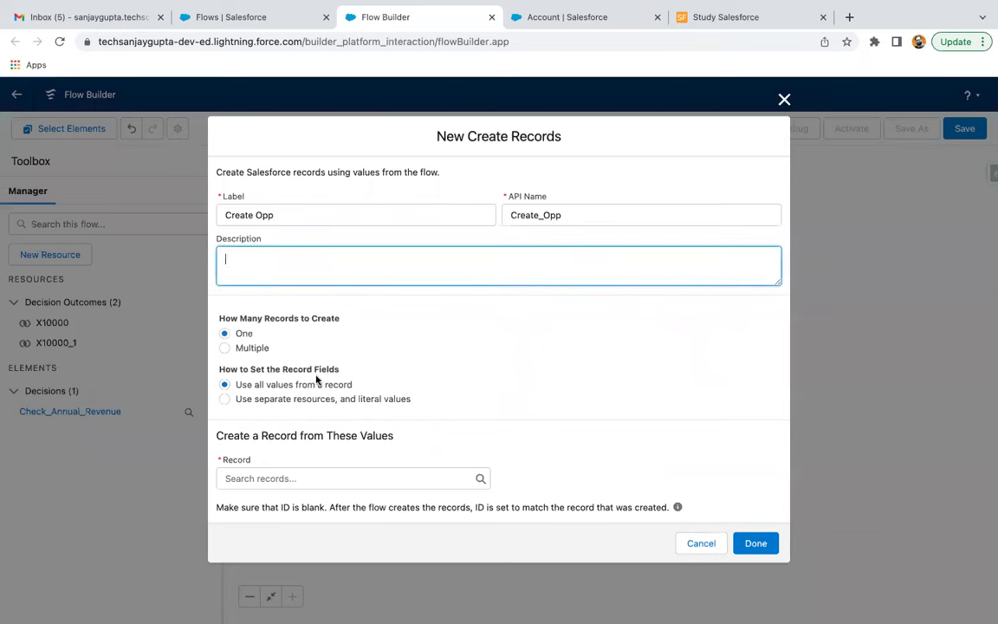
- Have Create Opp set its fields from separate resources and literal values, with Opportunity as the object
click(264, 401)
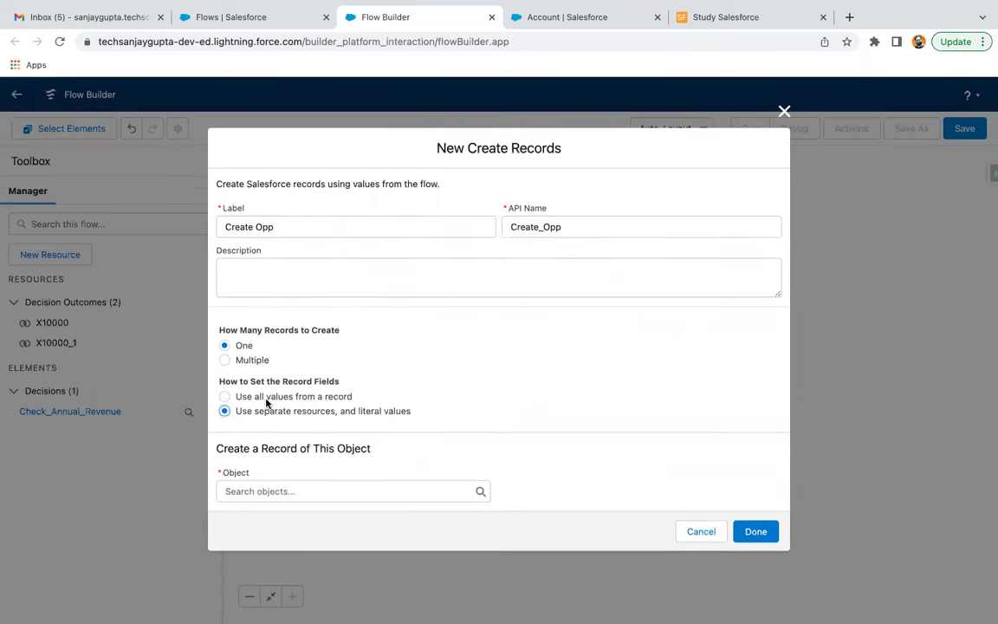
click(265, 491)
text(opp)
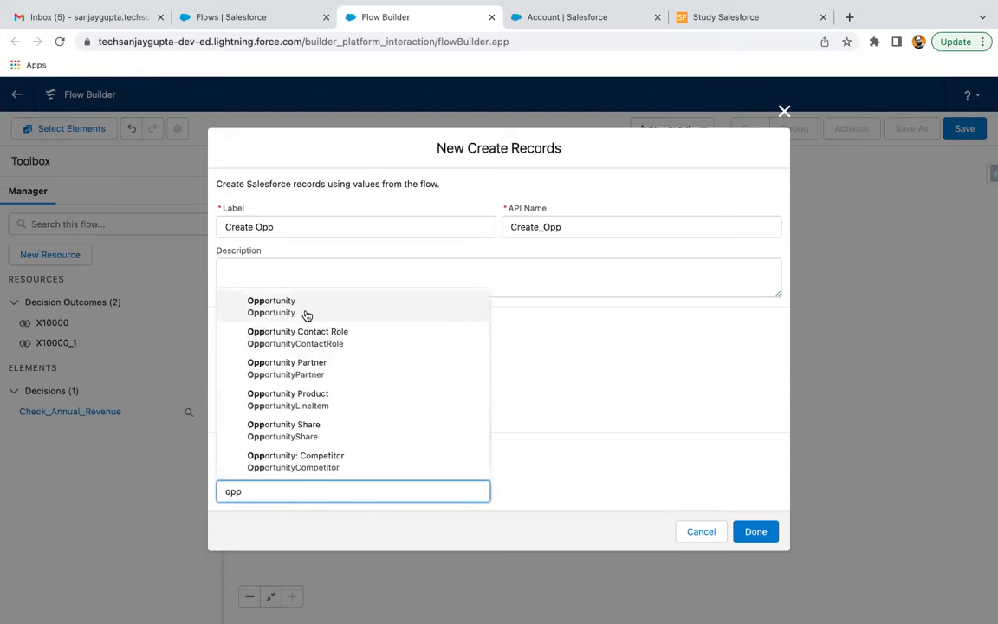
click(305, 315)
- Map the opportunity's Name field to $Record > Account Name
scroll(445, 381, down, 2)
click(303, 454)
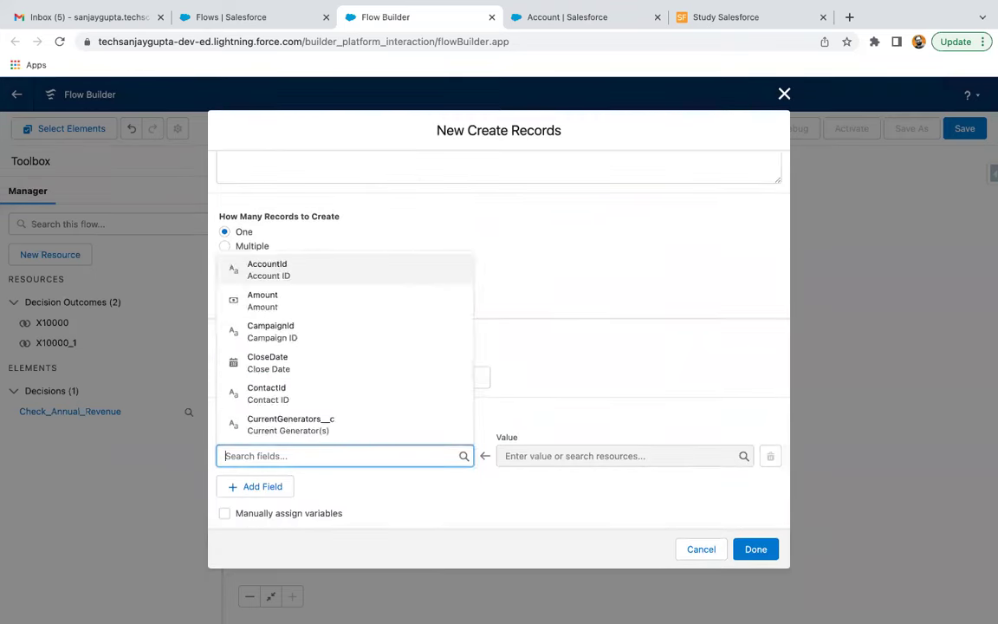
text(name)
click(322, 403)
click(538, 453)
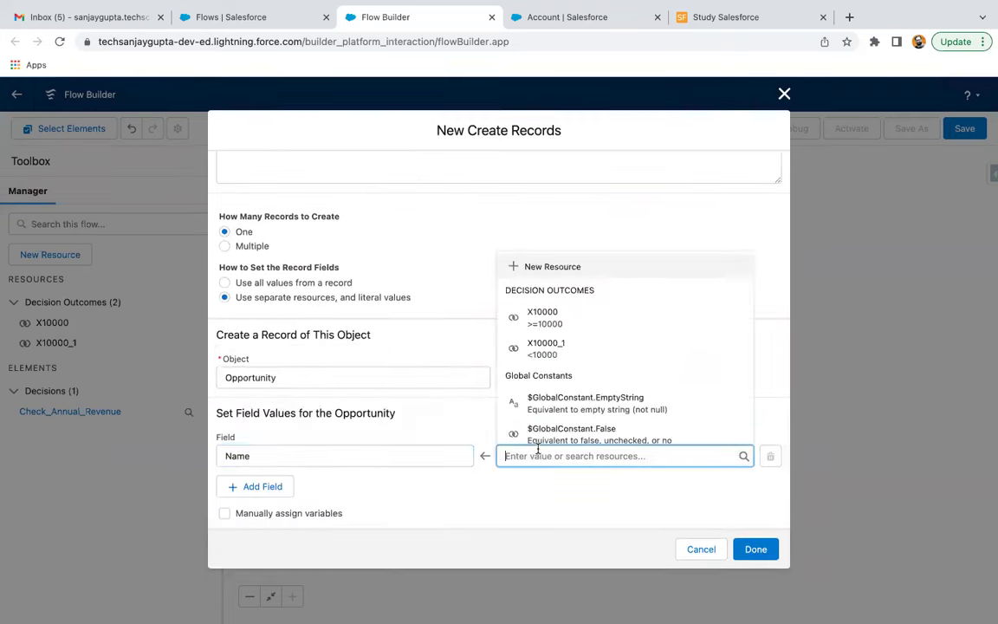
text(reco)
click(568, 416)
text(name)
click(546, 362)
click(543, 490)
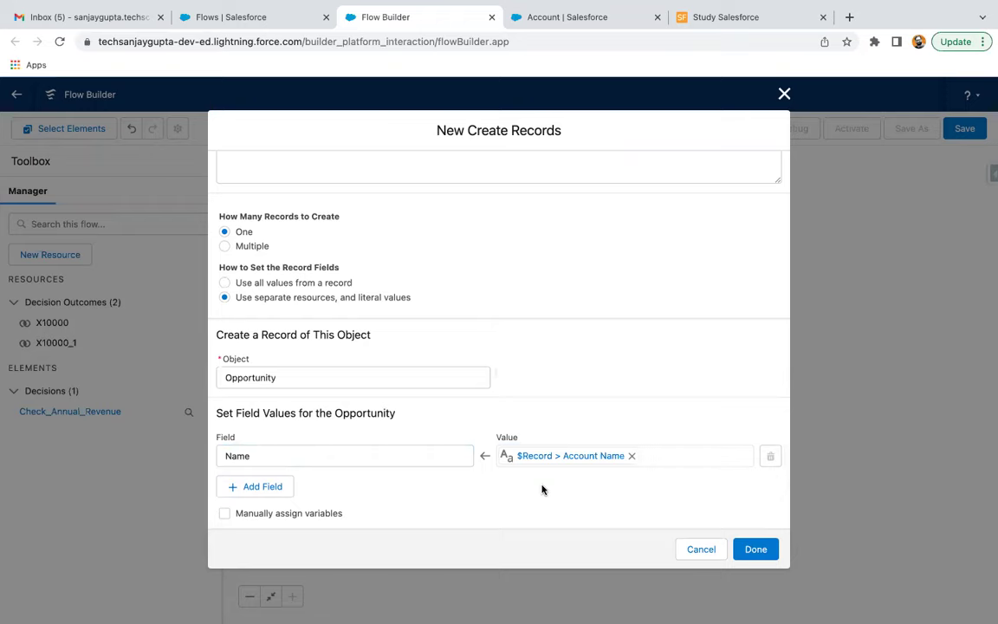
- Add CloseDate as a second field in the opportunity's field values
click(269, 488)
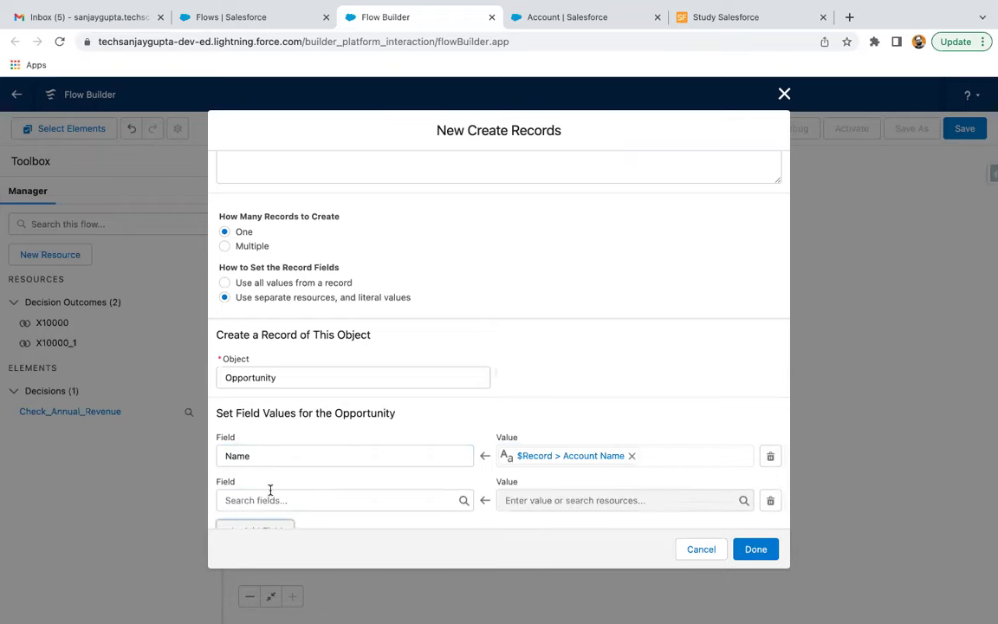
click(315, 456)
text(close)
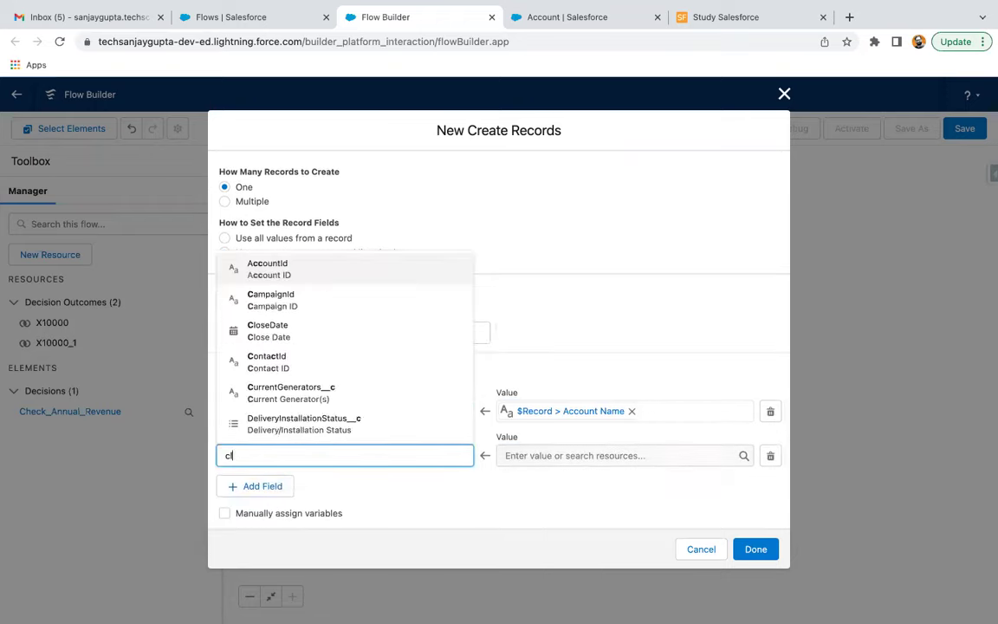
click(338, 425)
- Create a new Formula resource with the API name "today" for the CloseDate value
click(516, 456)
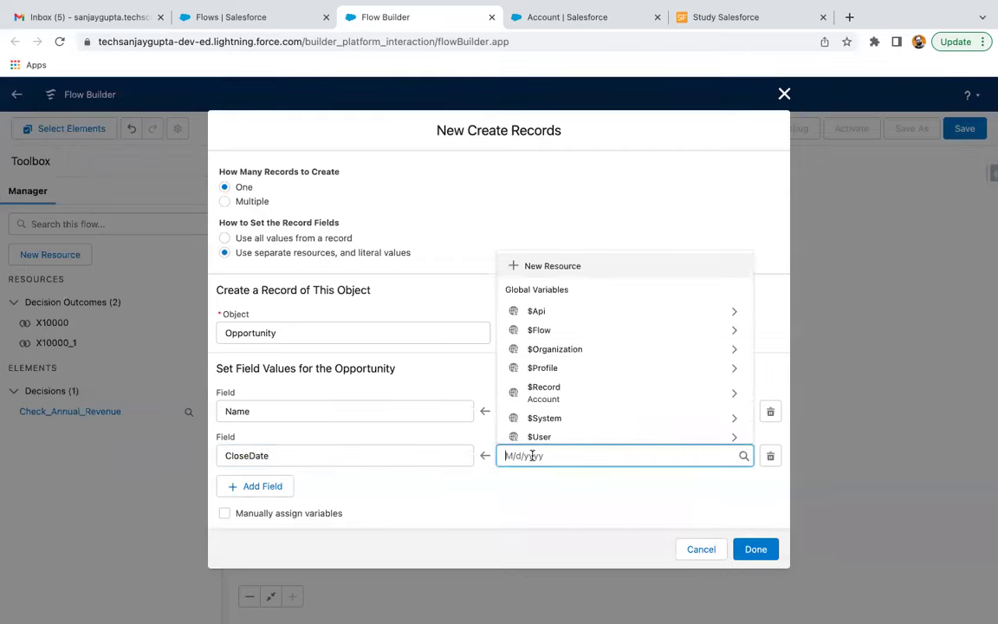
scroll(548, 430, down, 2)
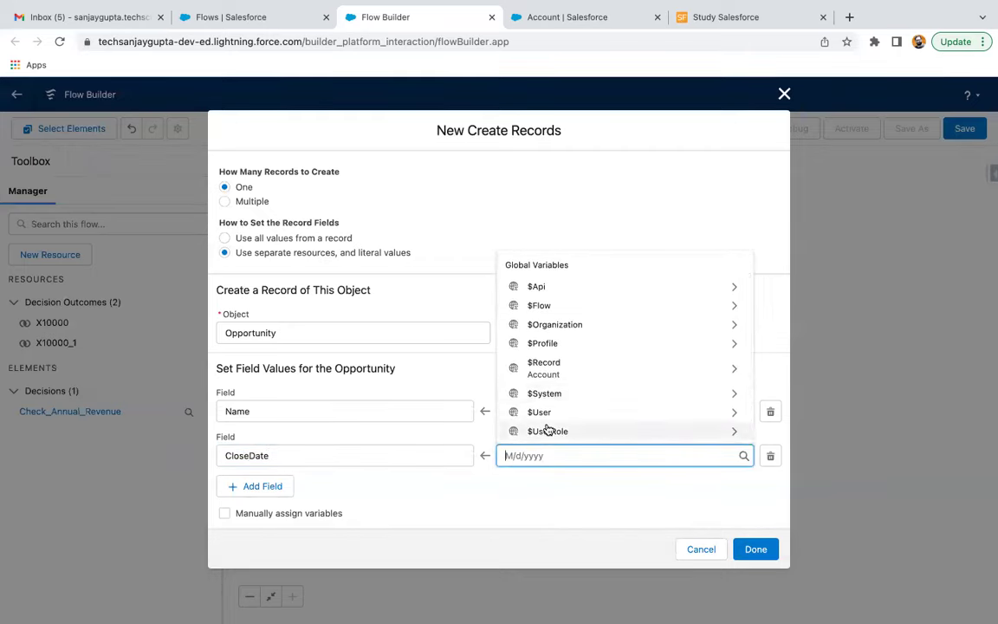
scroll(548, 429, up, 2)
click(548, 267)
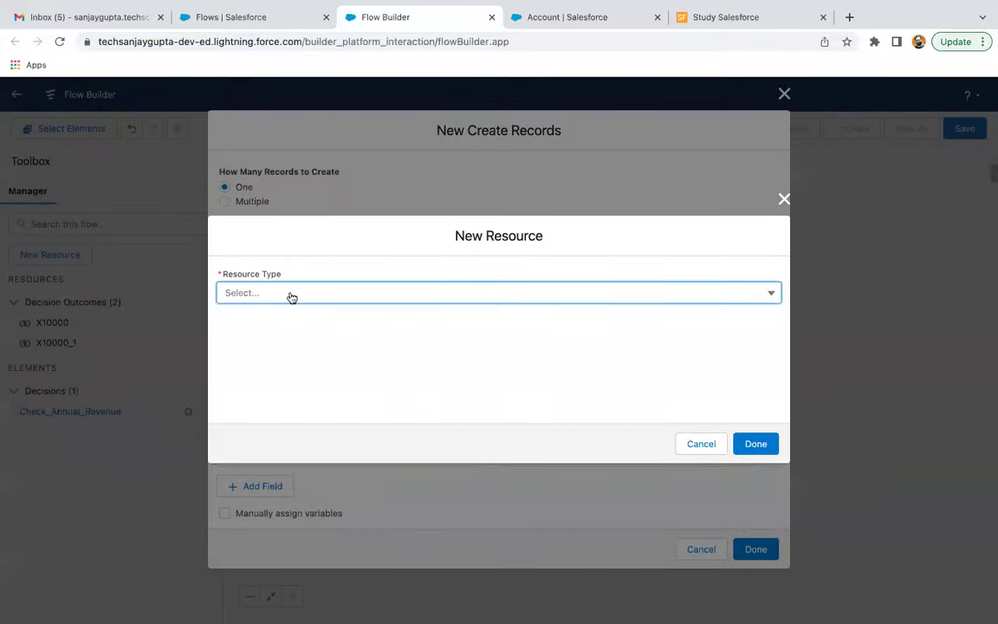
click(258, 293)
click(260, 368)
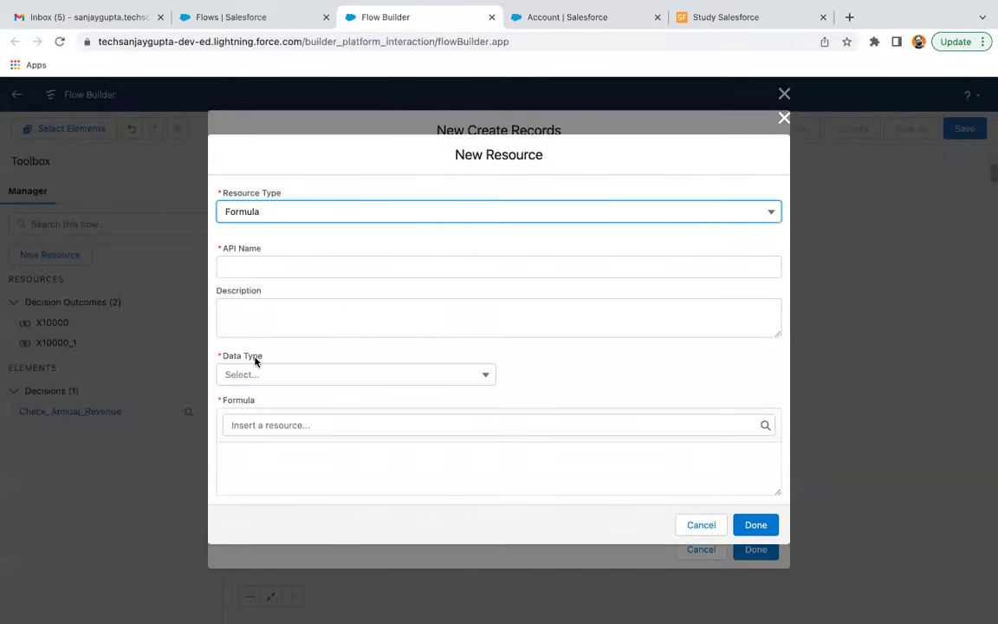
click(261, 269)
text(today)
- Give the formula resource the data type Date and the Today function, and use it as the CloseDate value
click(257, 376)
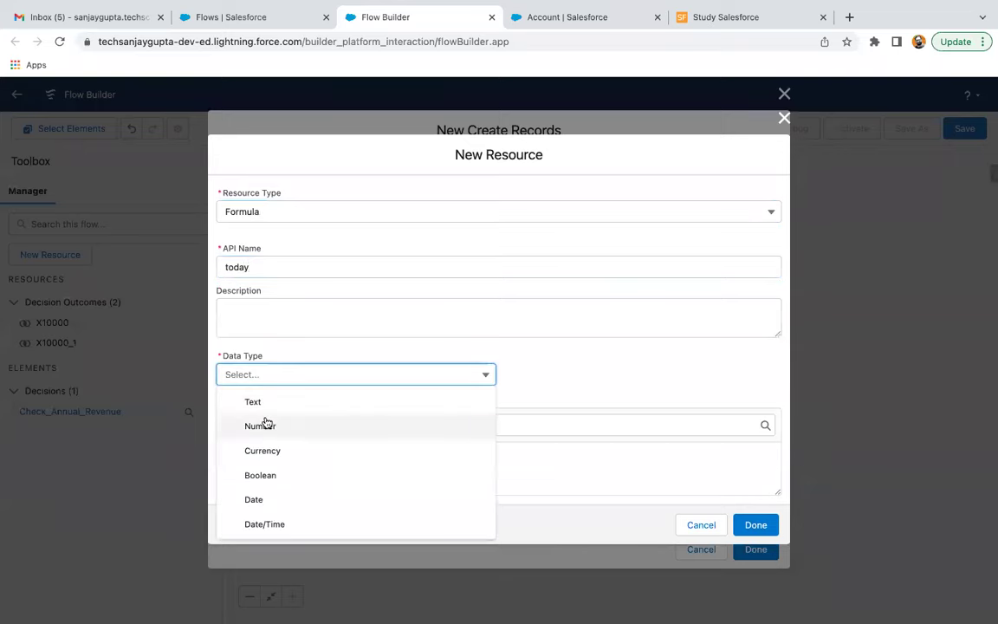
click(274, 500)
click(298, 461)
text(Today)
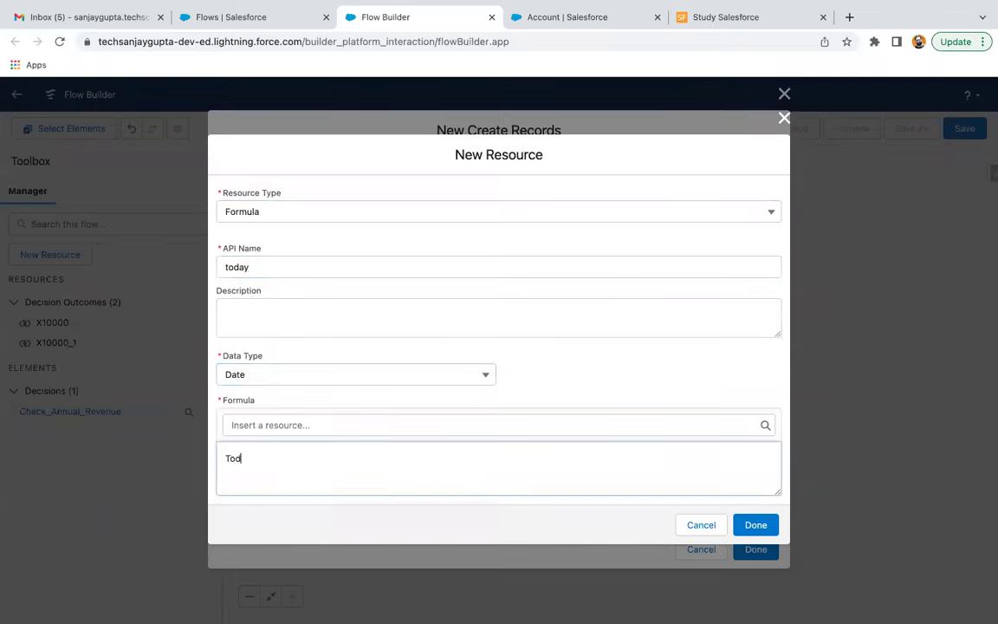
click(753, 525)
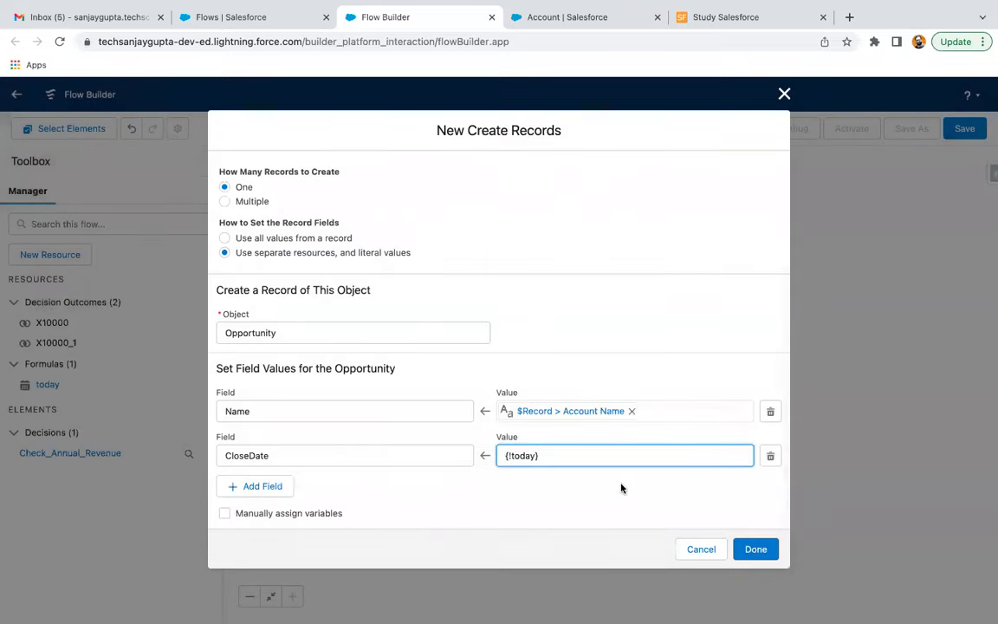
click(579, 461)
click(555, 319)
- Add StageName as a third field in the opportunity's field values
click(258, 486)
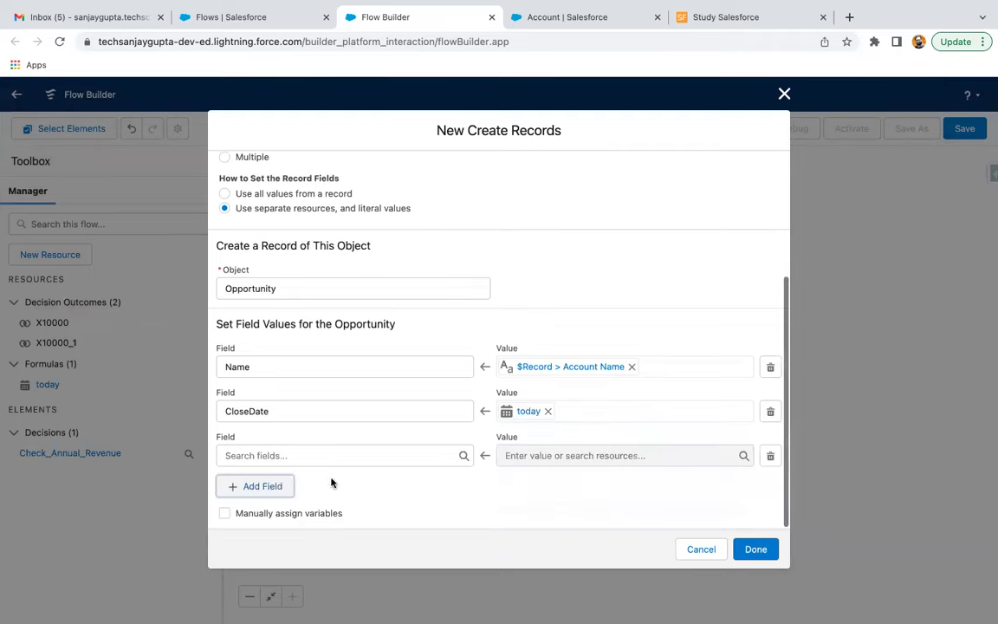
click(304, 456)
text(stat)
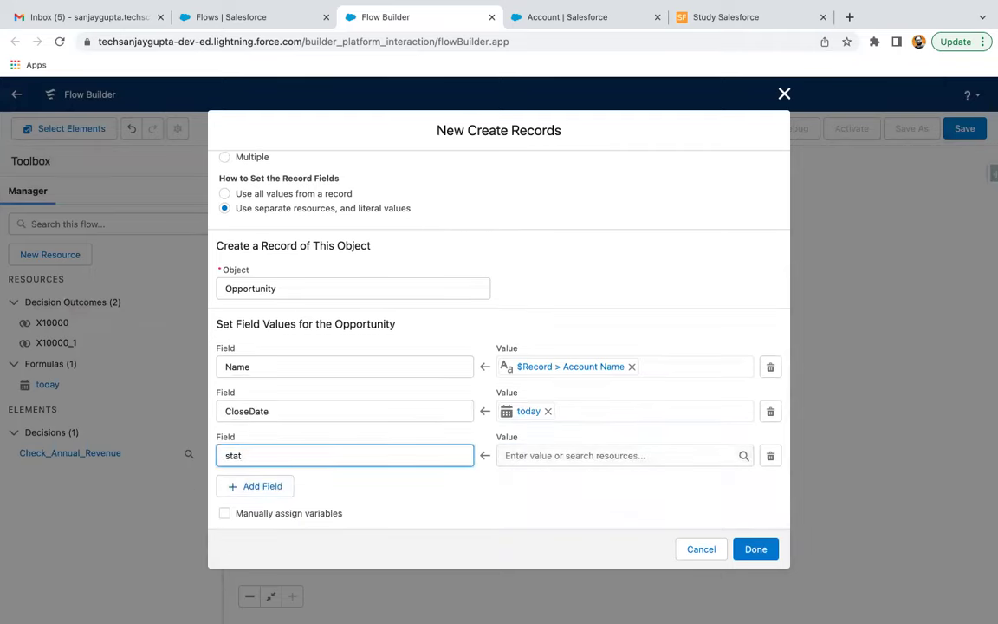
text(ege)
click(346, 478)
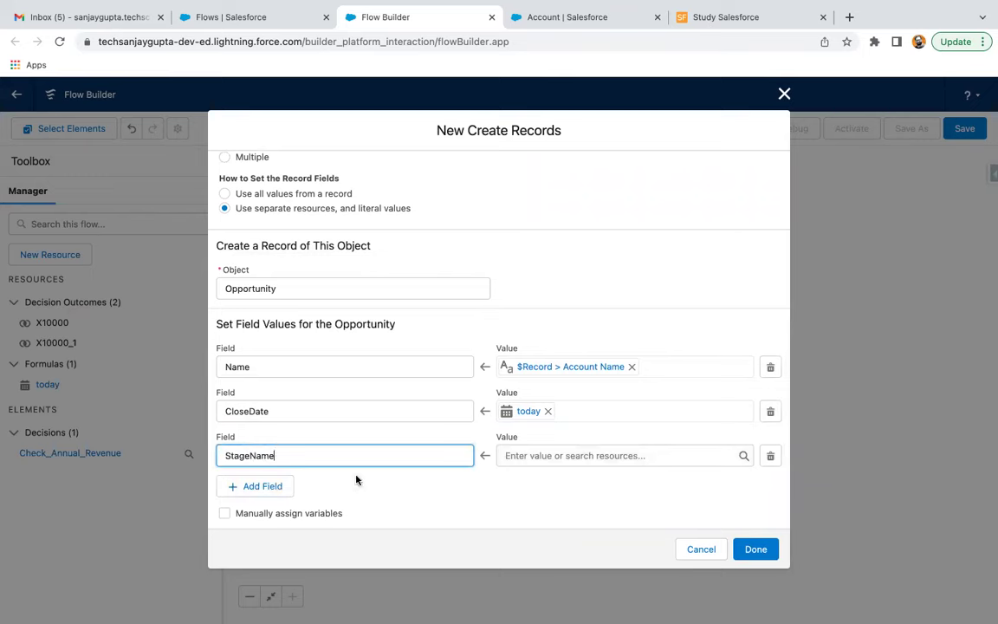
- Set the StageName value of the new opportunity to the picklist value Prospecting
click(528, 455)
text(clo)
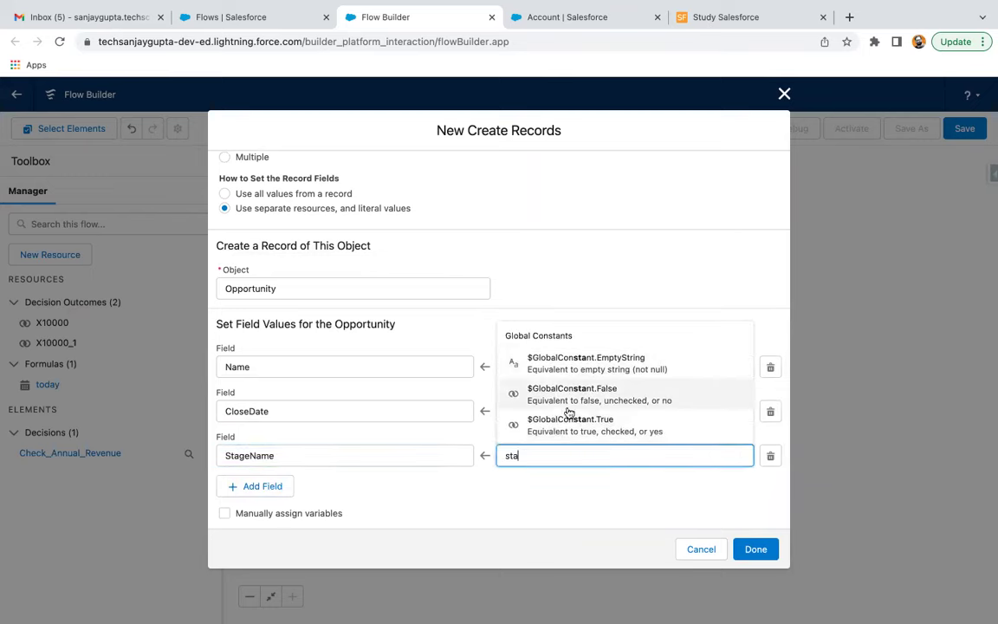
key(BackSpace)
key(BackSpace)
key(BackSpace)
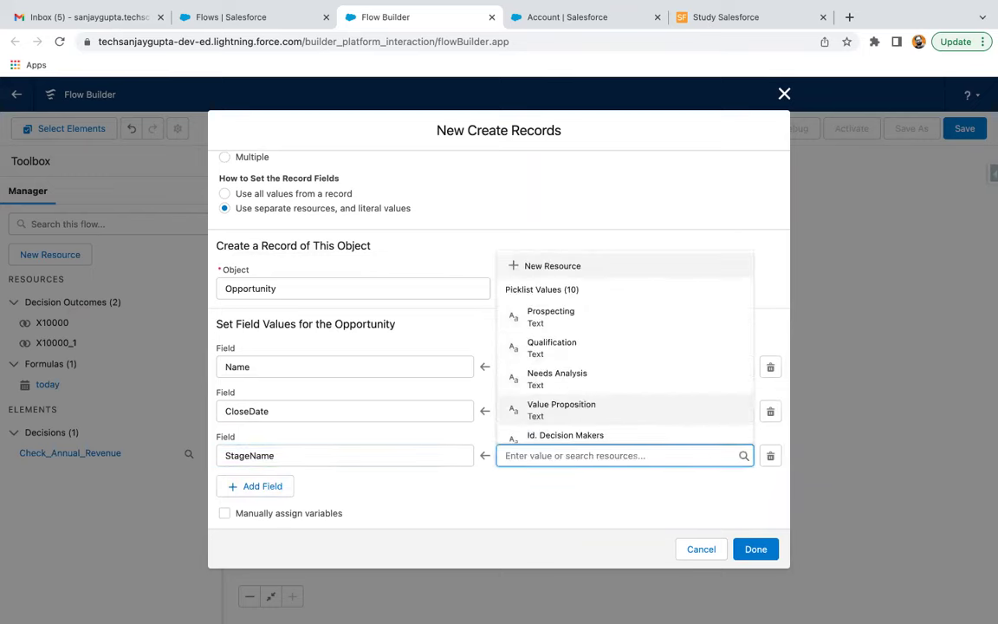
click(559, 317)
click(604, 456)
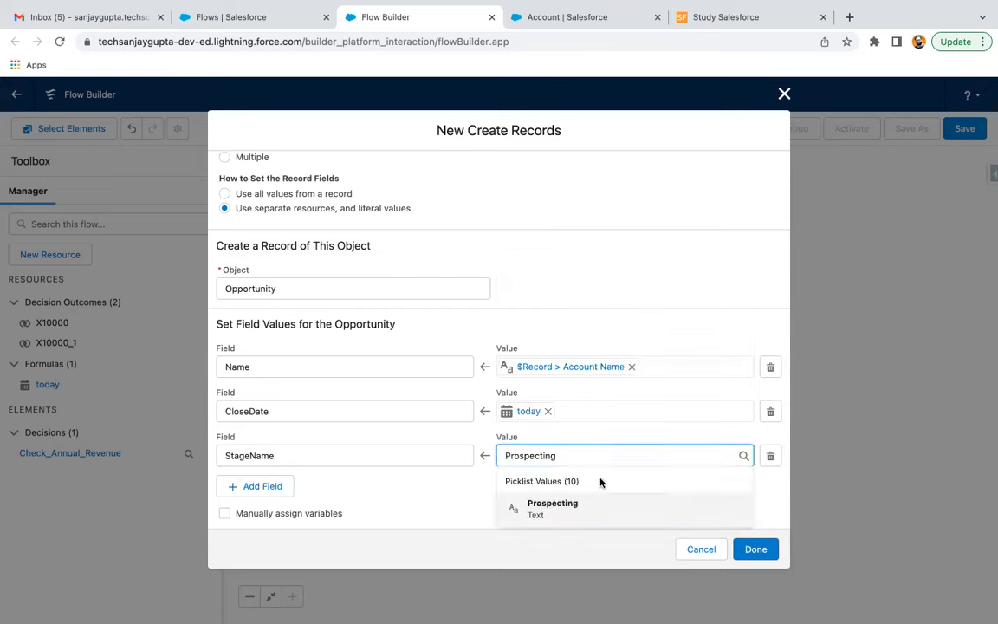
click(487, 502)
click(540, 454)
key(BackSpace)
scroll(562, 538, down, 1)
scroll(561, 539, up, 2)
click(572, 492)
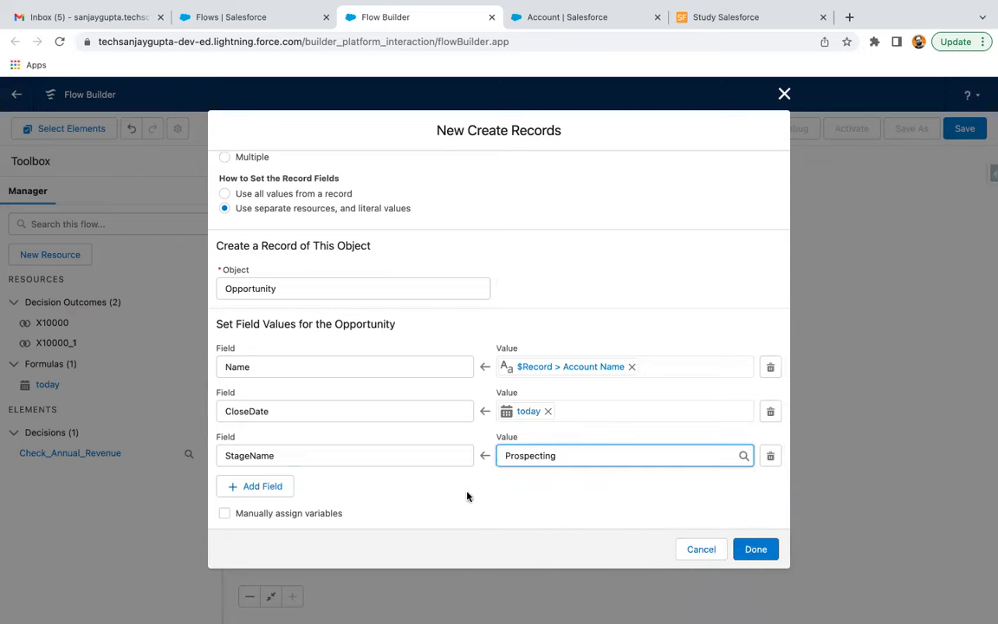
- Add AccountId as a fourth field in the opportunity's field values
click(272, 488)
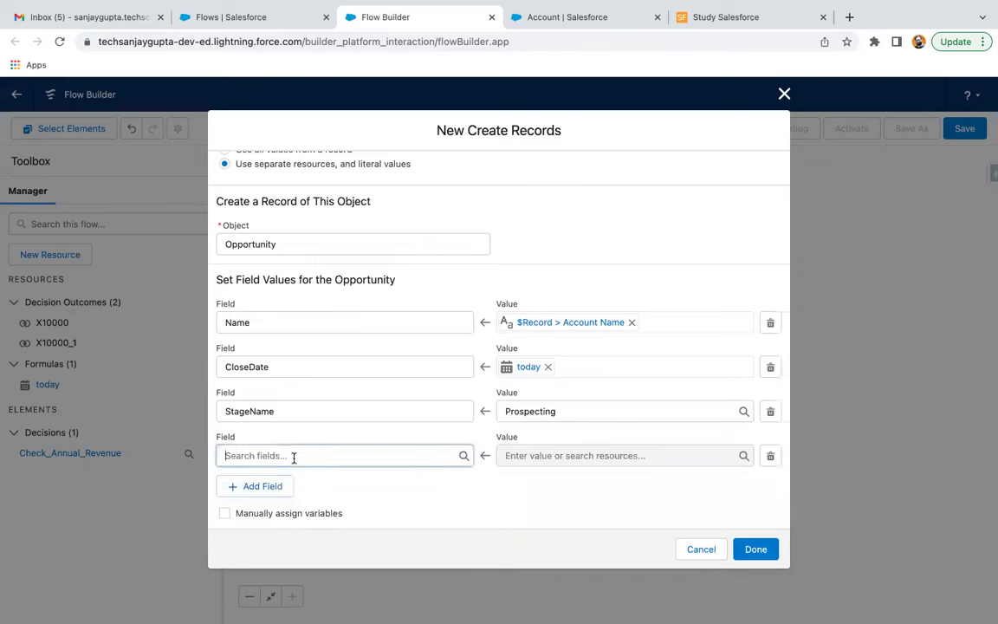
click(294, 457)
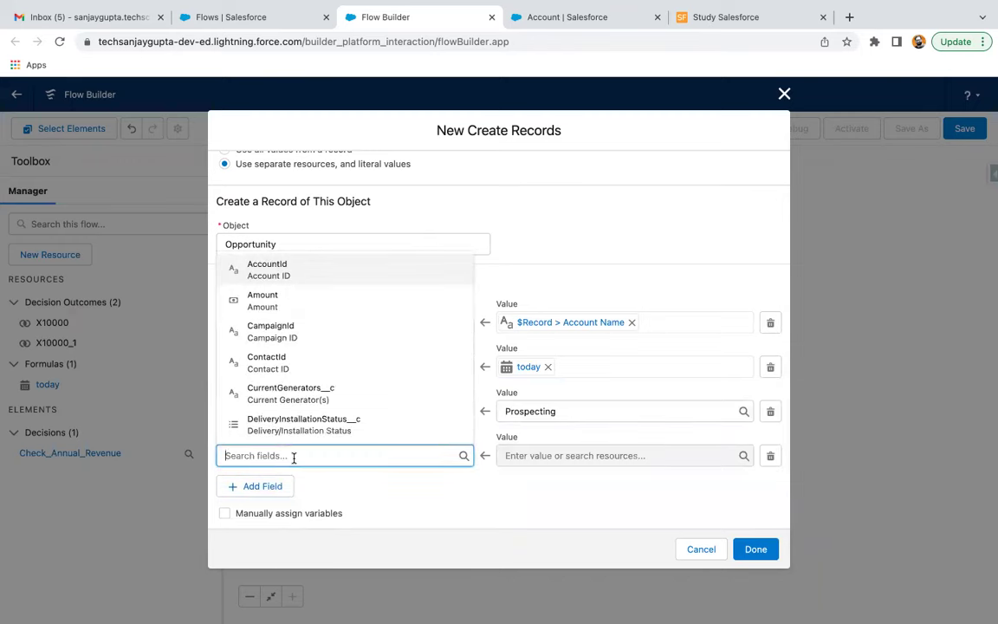
text(acc)
click(341, 425)
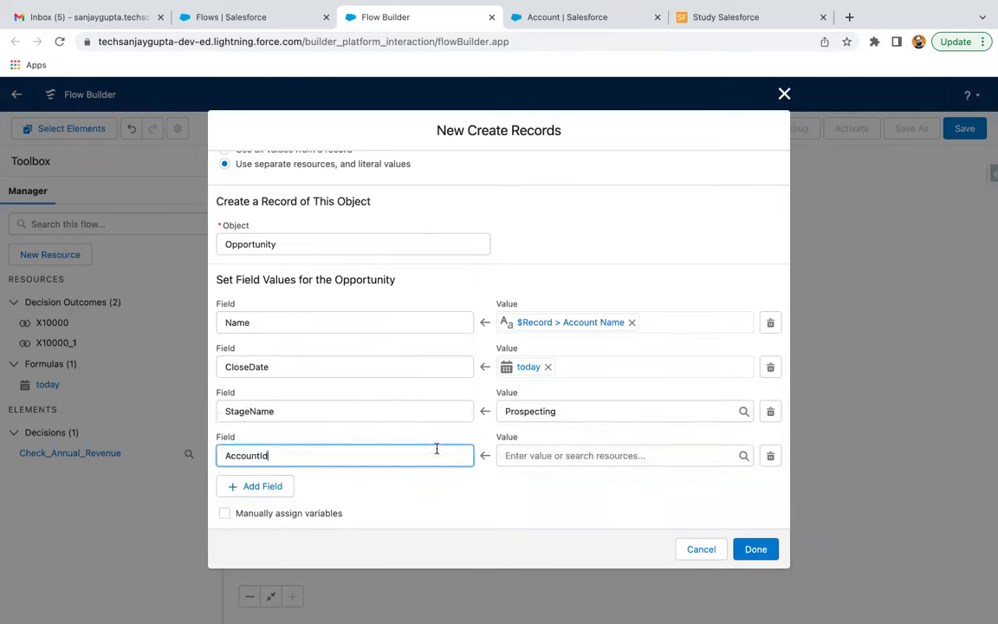
- Set the AccountId value to $Record > Account ID and finish the Create Records element
click(532, 459)
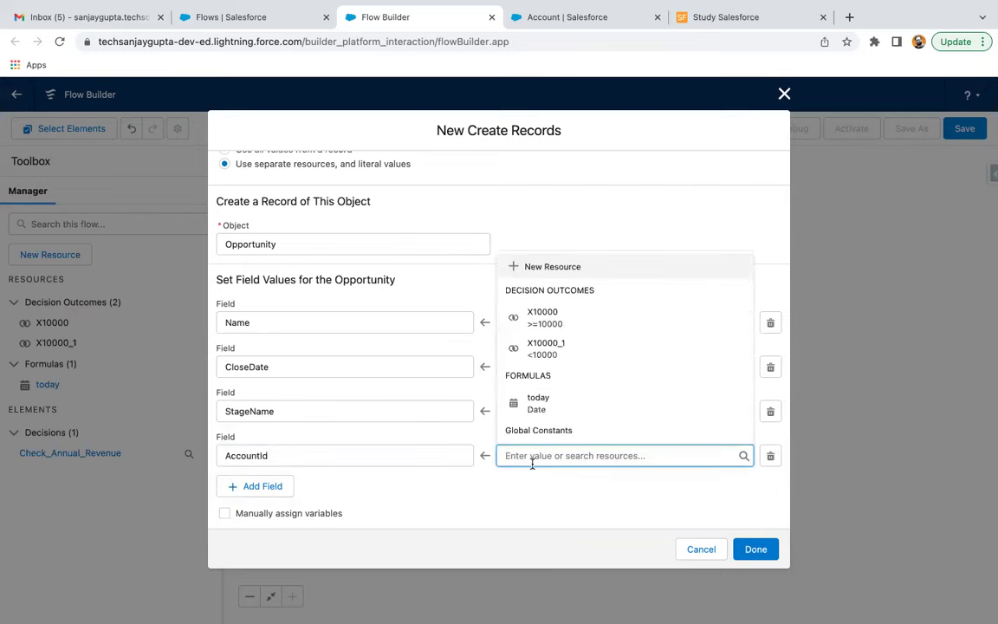
text(rec)
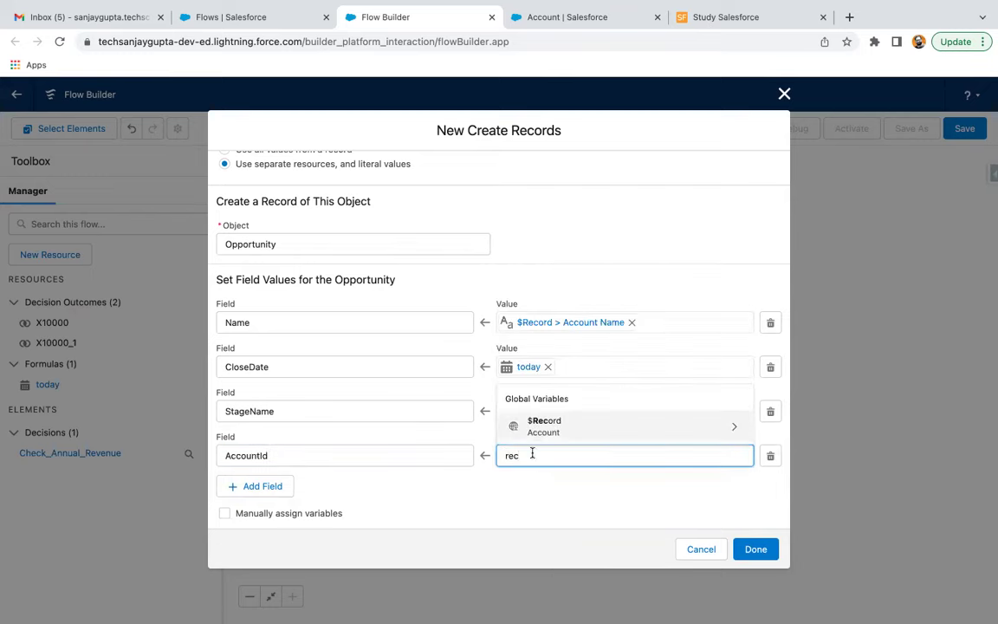
click(553, 424)
text(id)
scroll(543, 419, down, 5)
click(573, 345)
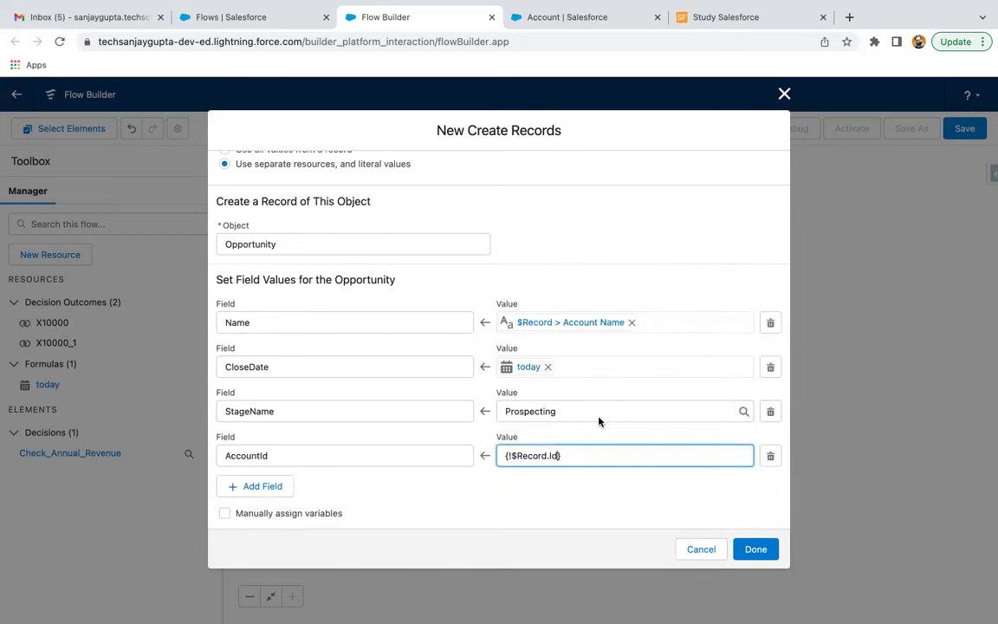
click(543, 487)
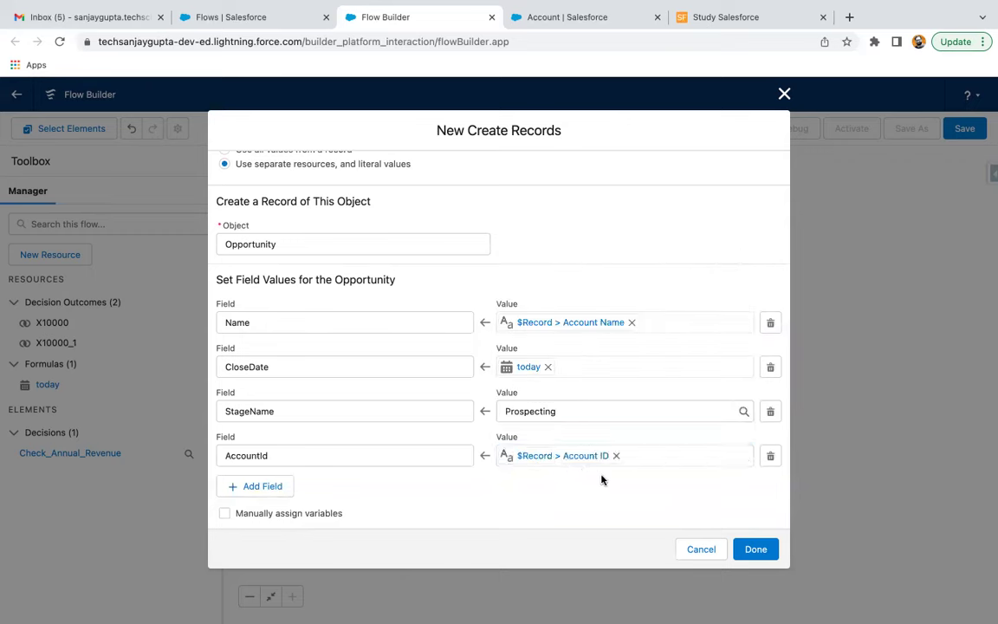
click(763, 549)
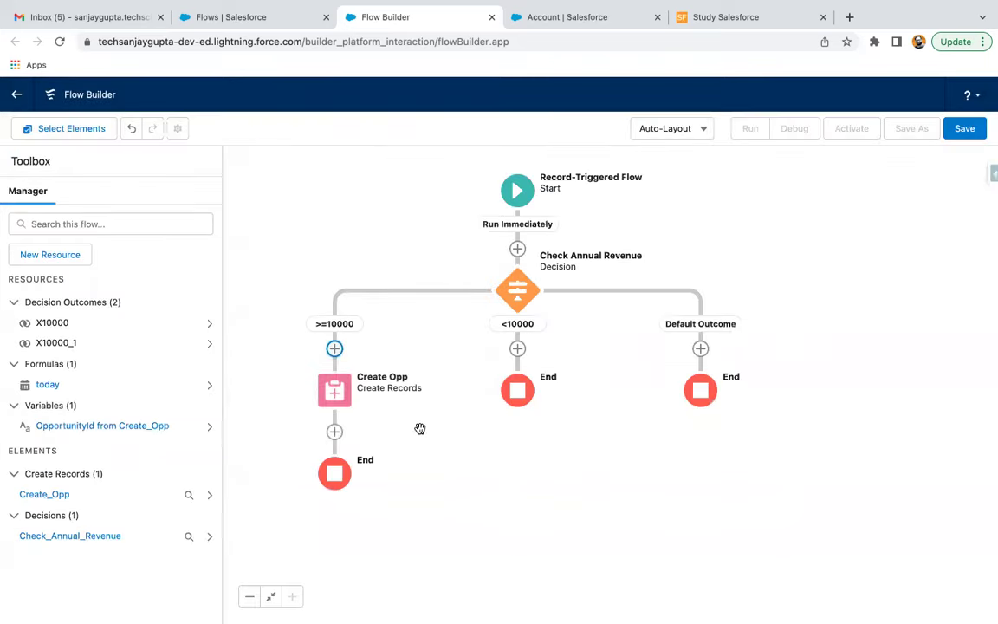
- Check the scenario slide and add an Action element after Create Opp on the >=10000 branch
drag(420, 429, 430, 383)
key(ctrl+Left)
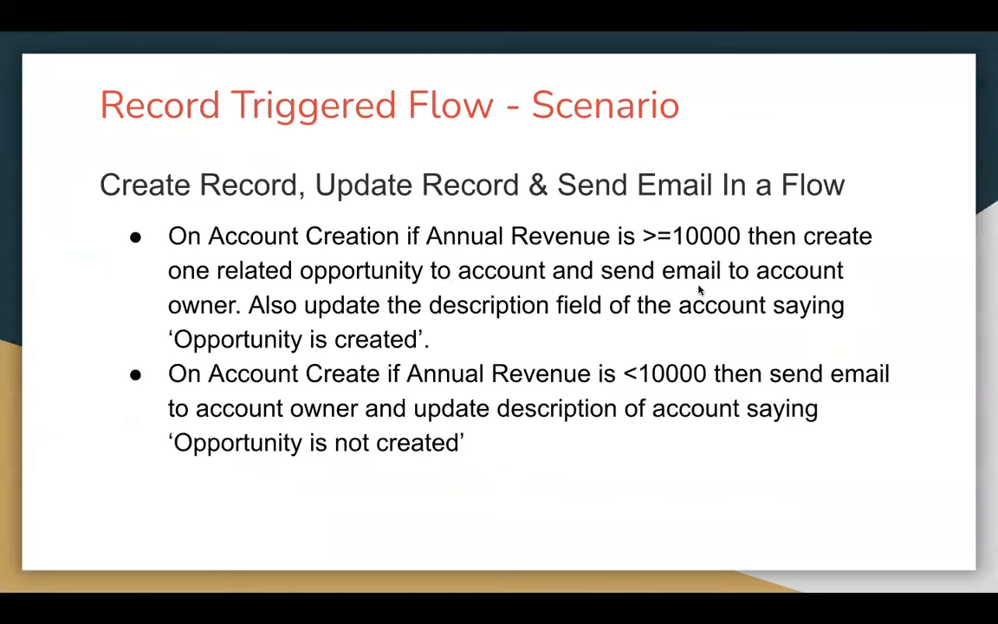
key(ctrl+Right)
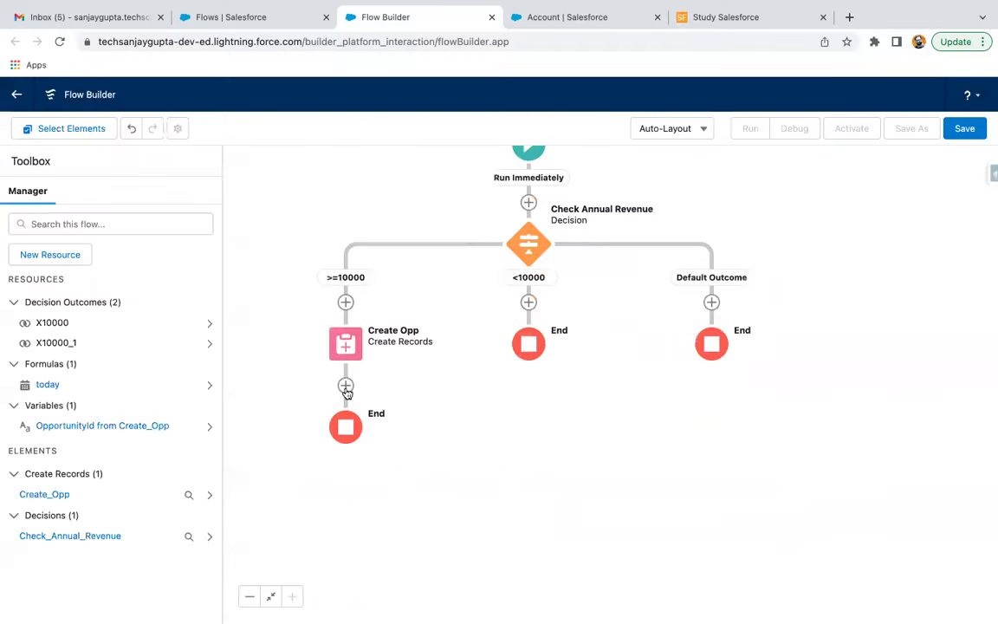
click(346, 384)
scroll(329, 486, down, 2)
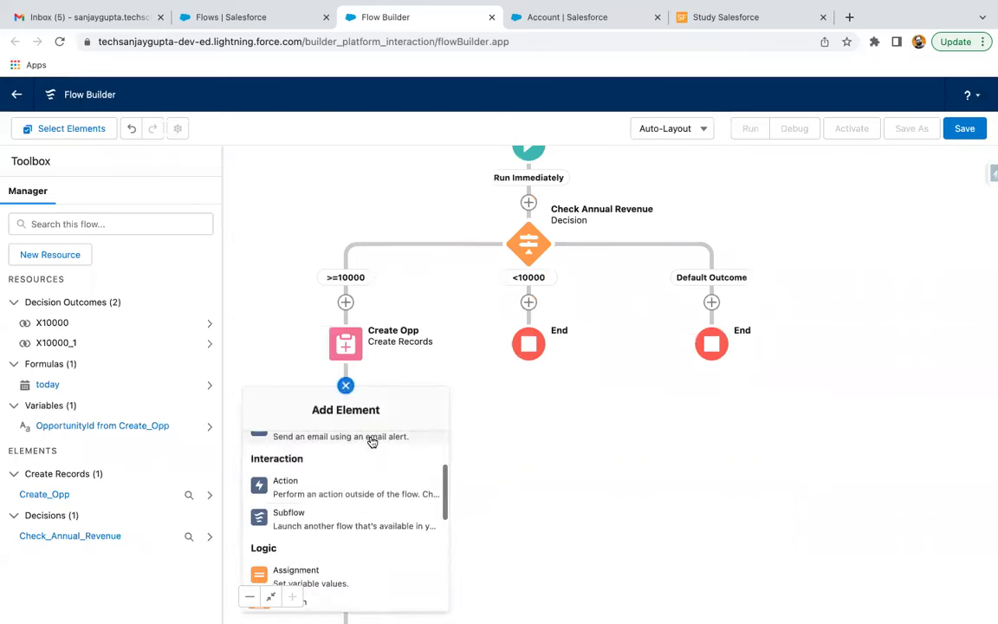
scroll(325, 490, down, 2)
scroll(323, 485, up, 3)
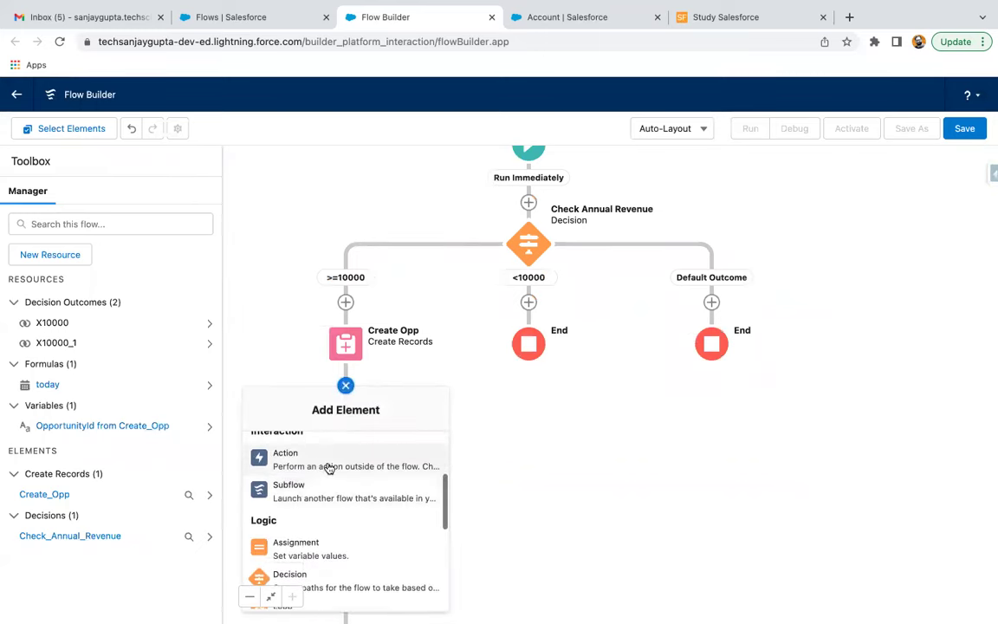
click(327, 466)
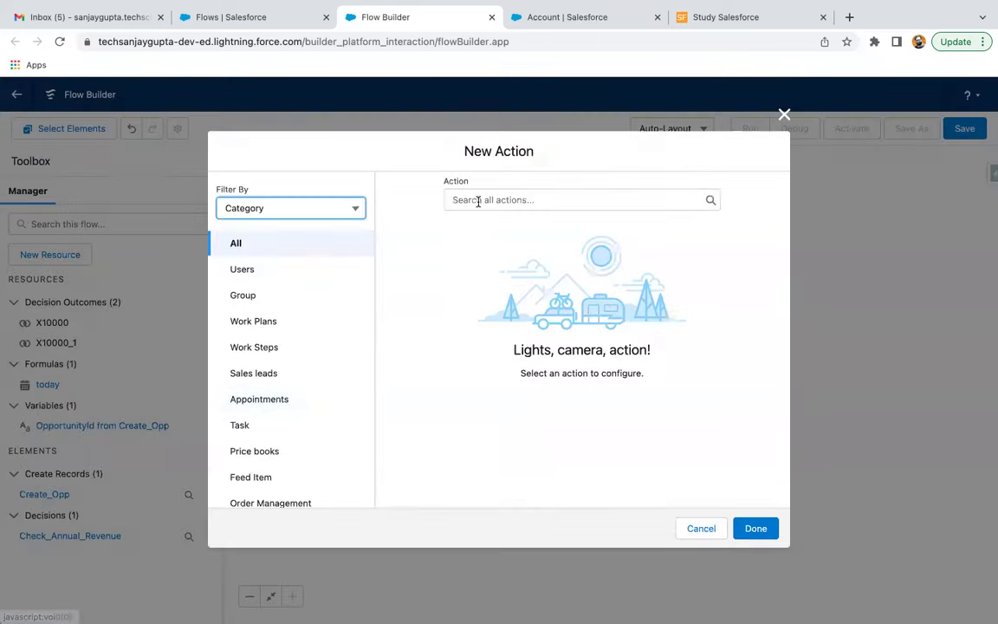
- Choose the Send Email core action for the new element and label it "Send Email"
click(477, 201)
text(ema)
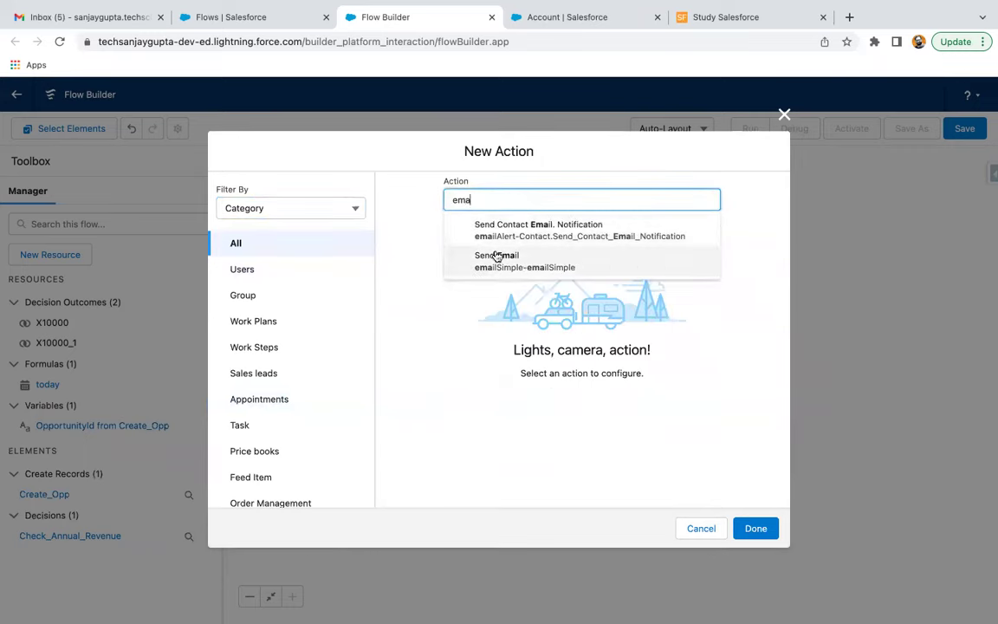
click(510, 262)
scroll(493, 424, down, 1)
scroll(493, 424, down, 3)
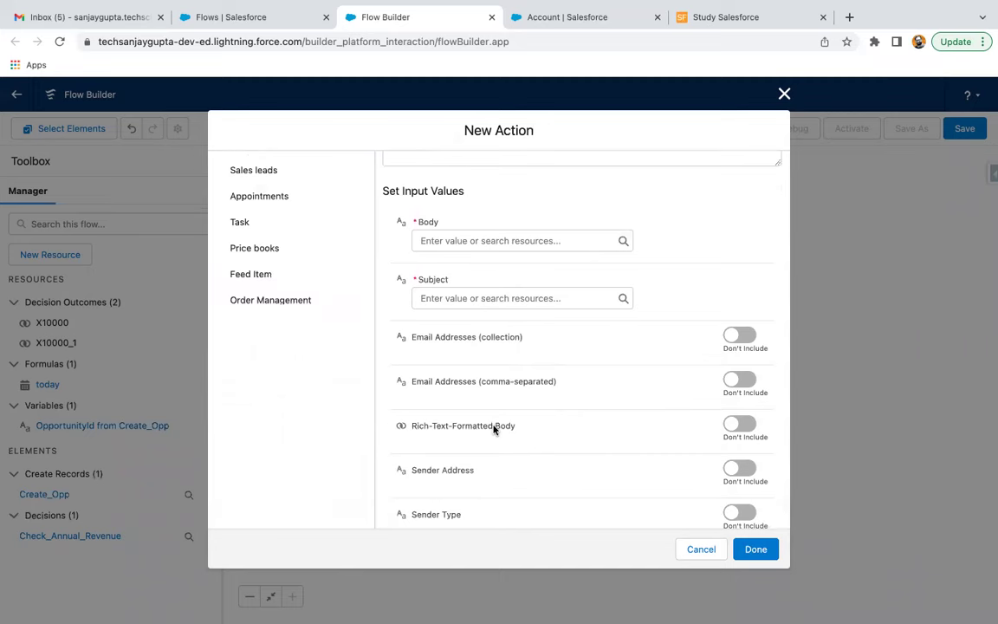
scroll(494, 429, up, 1)
scroll(493, 428, up, 3)
scroll(472, 275, up, 1)
click(448, 279)
text(Send Email)
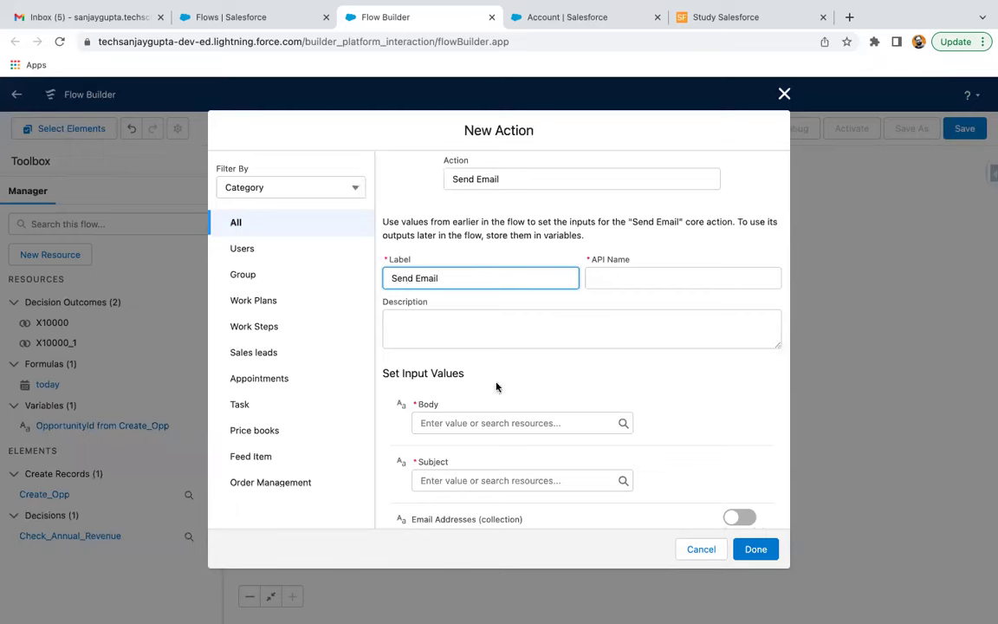
- Create a new Text Template resource with the API name "Emailbody" for the email's Body value
scroll(495, 387, down, 3)
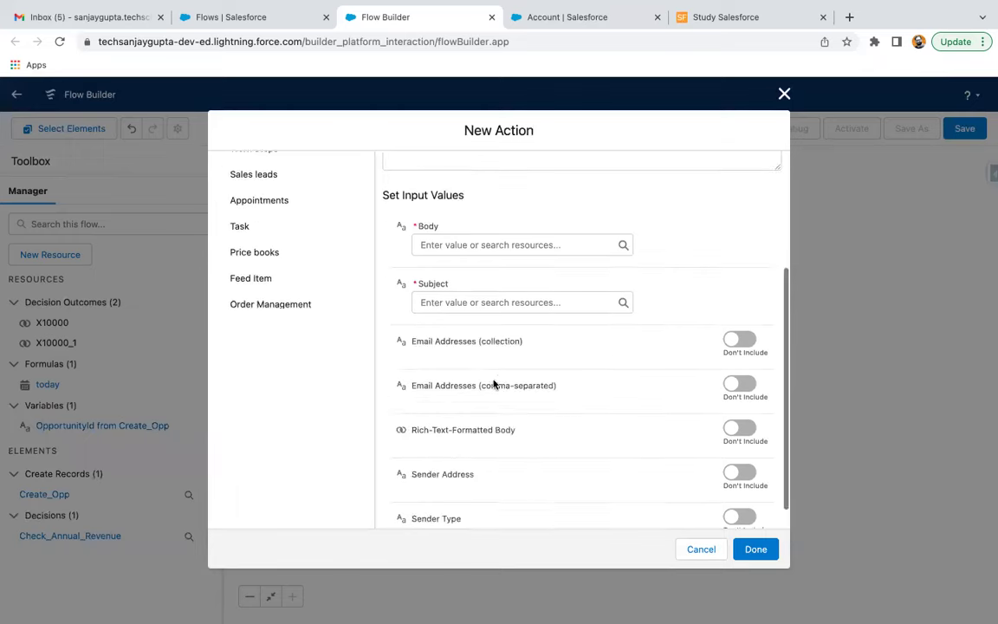
click(454, 246)
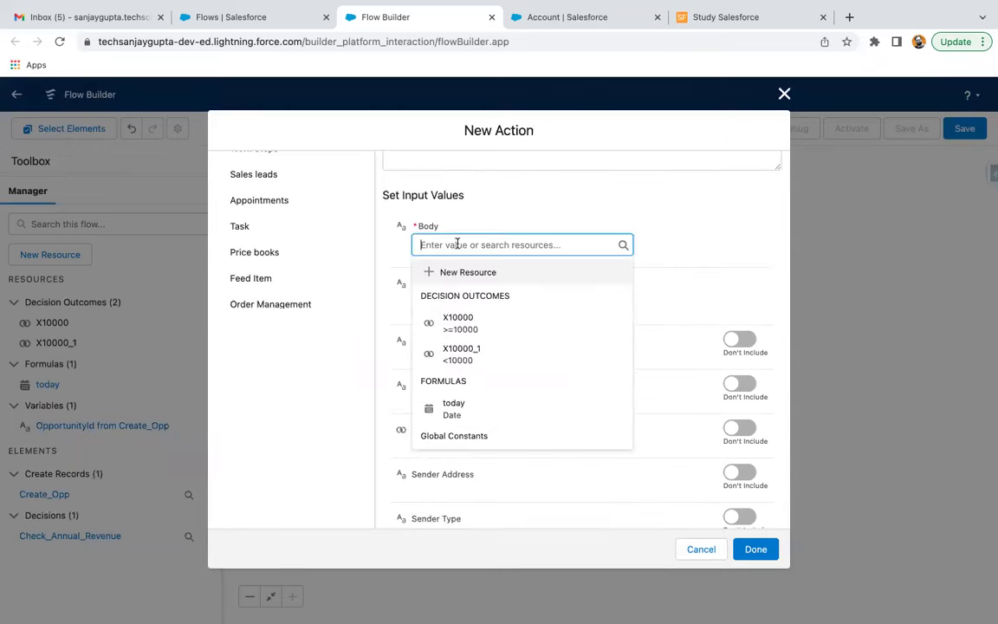
click(475, 272)
click(257, 292)
click(257, 394)
click(260, 268)
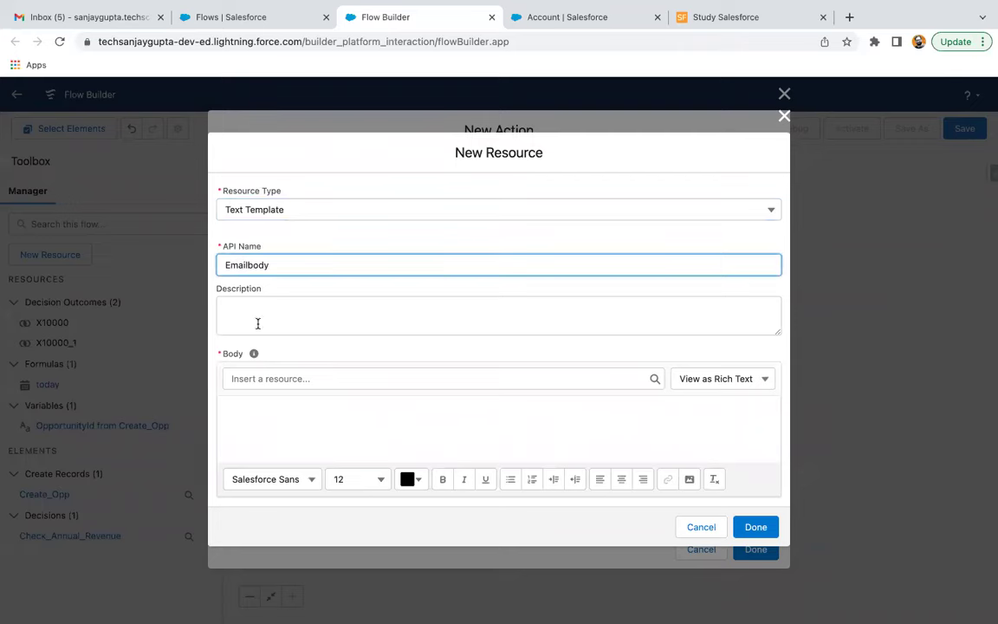
- Switch the body of the Emailbody template from rich text to plain text
click(254, 407)
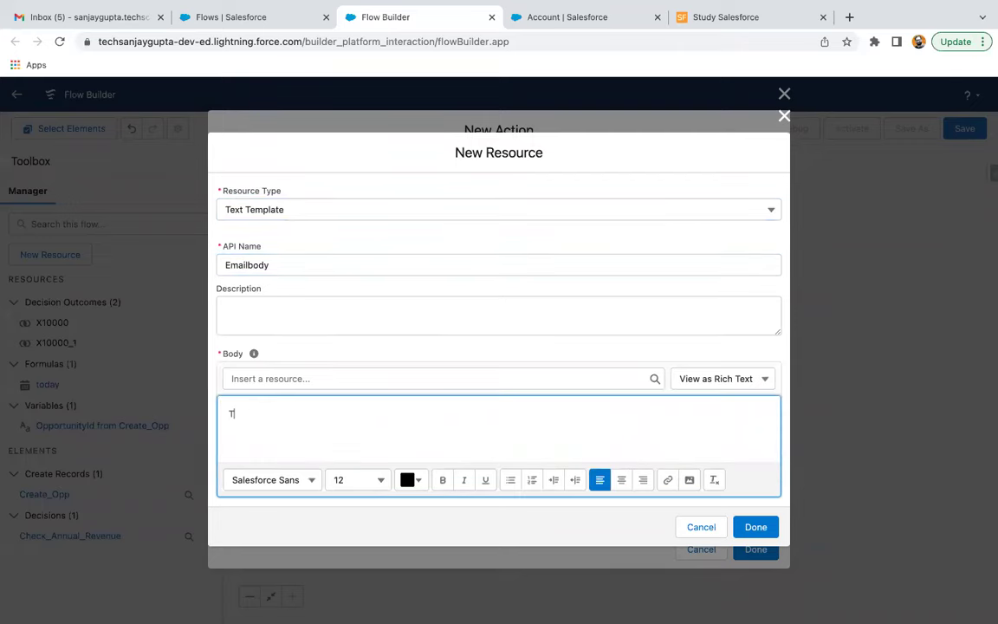
click(698, 373)
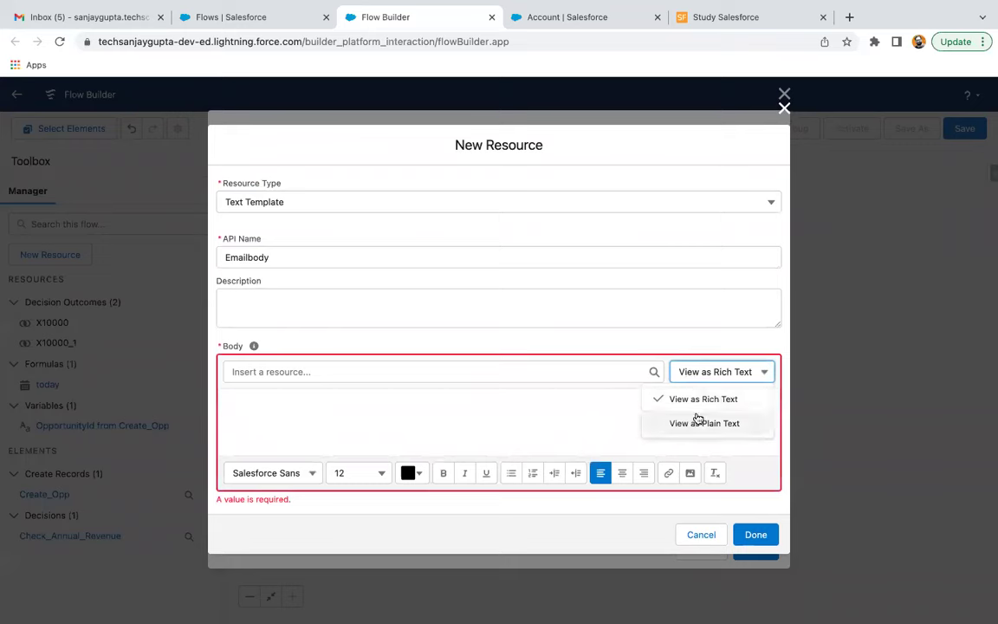
click(704, 422)
click(274, 425)
text(This)
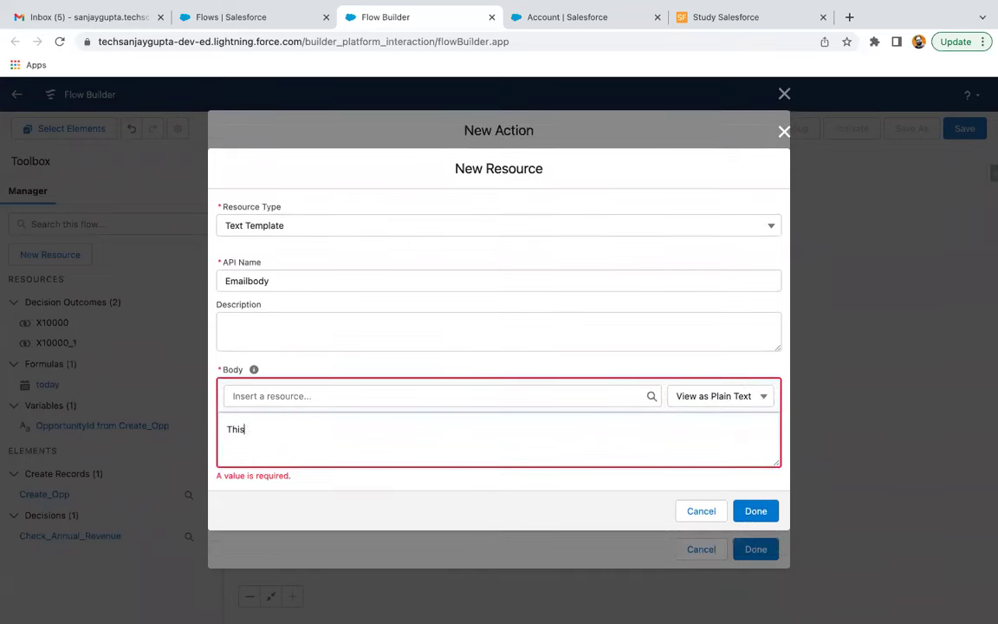
text( is Sample Email Body.)
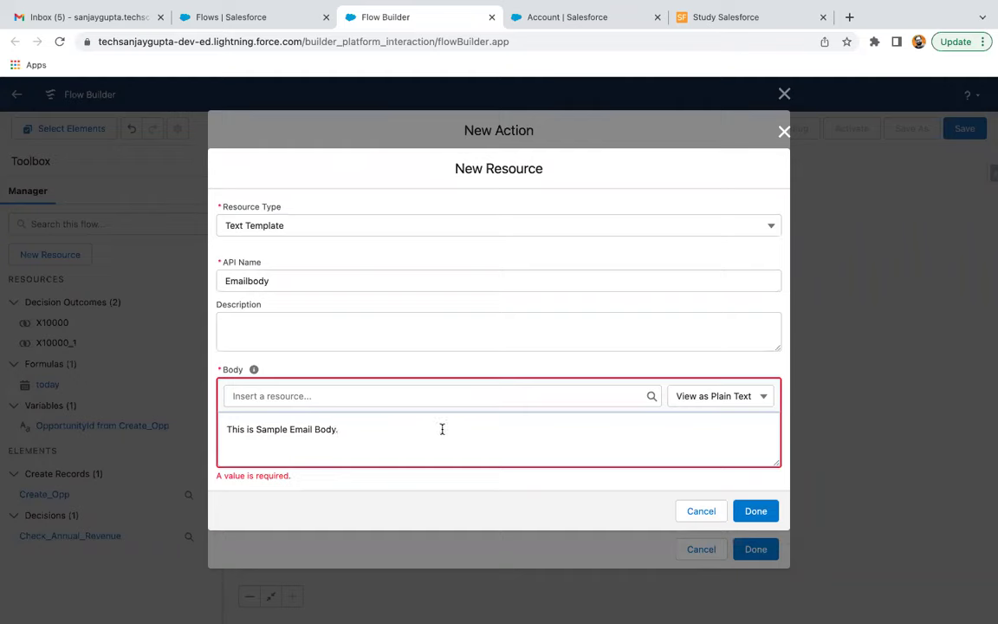
key(super+a)
key(BackSpace)
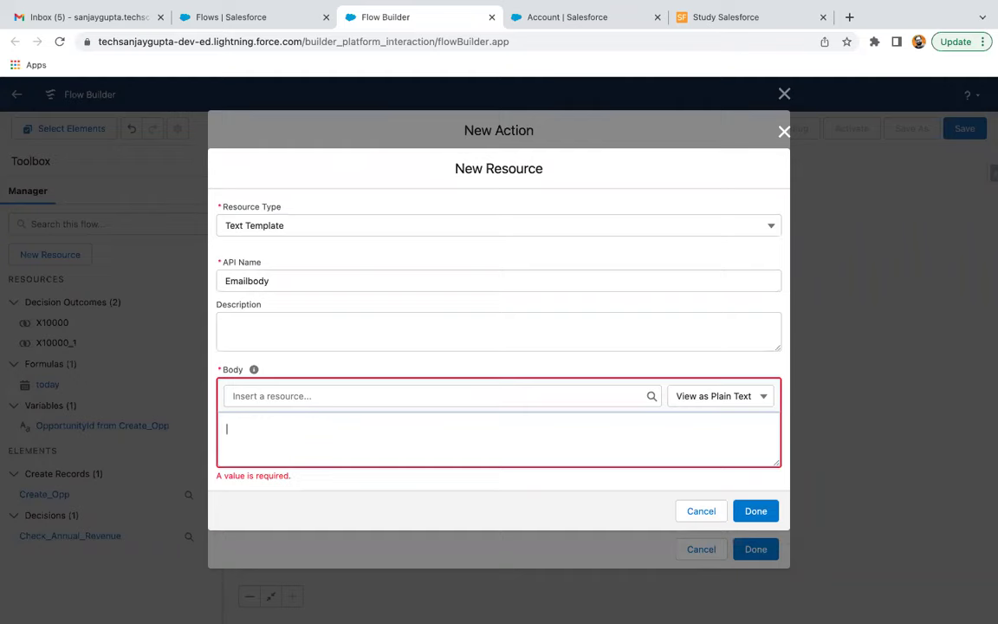
- Start a merge field for the template body by choosing Owner under the $Record global variable
click(252, 396)
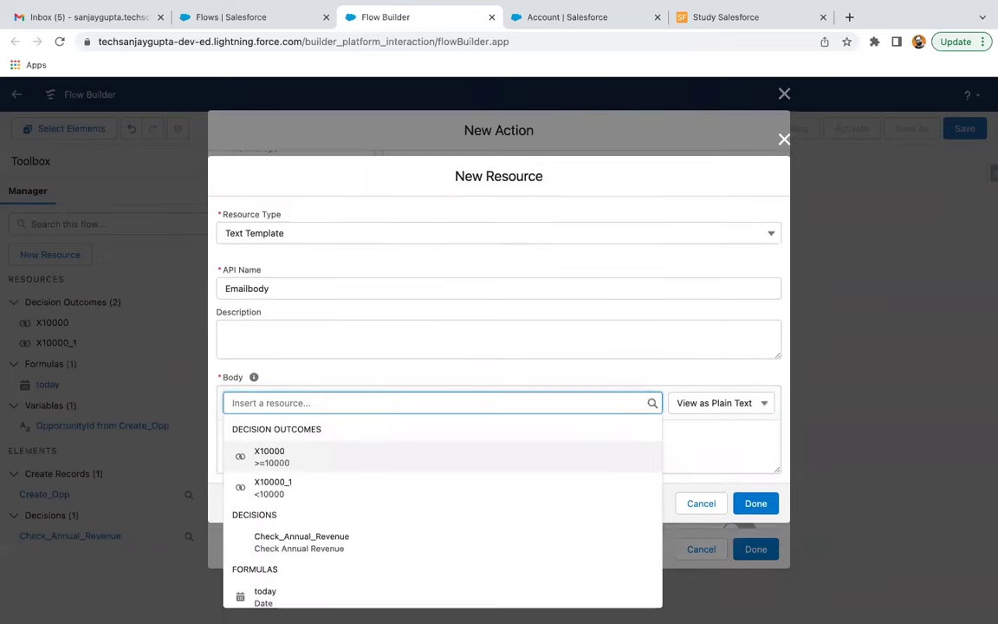
text(reco)
click(286, 461)
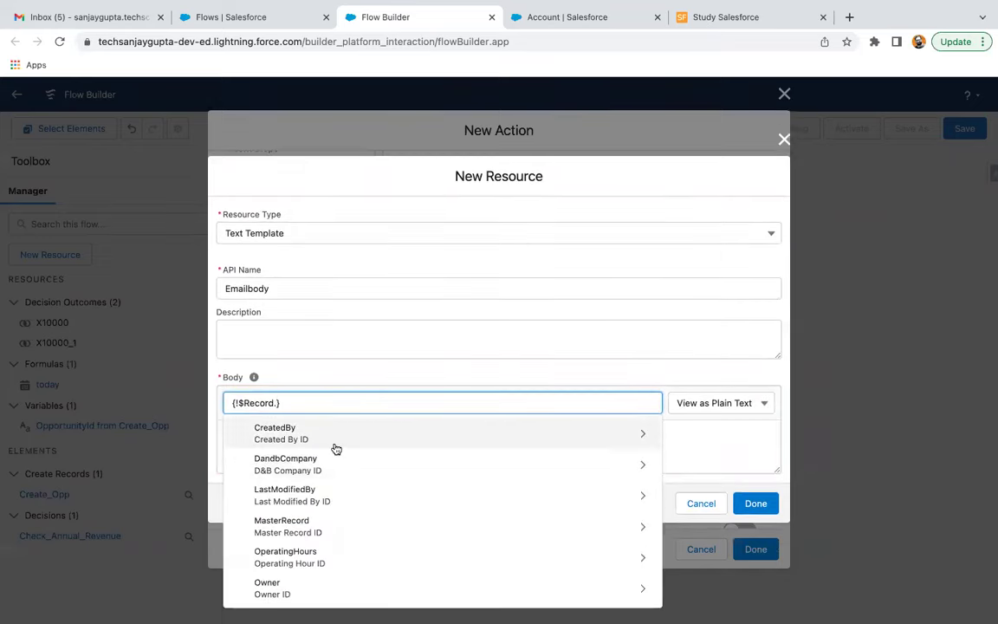
text(ac)
key(BackSpace)
key(BackSpace)
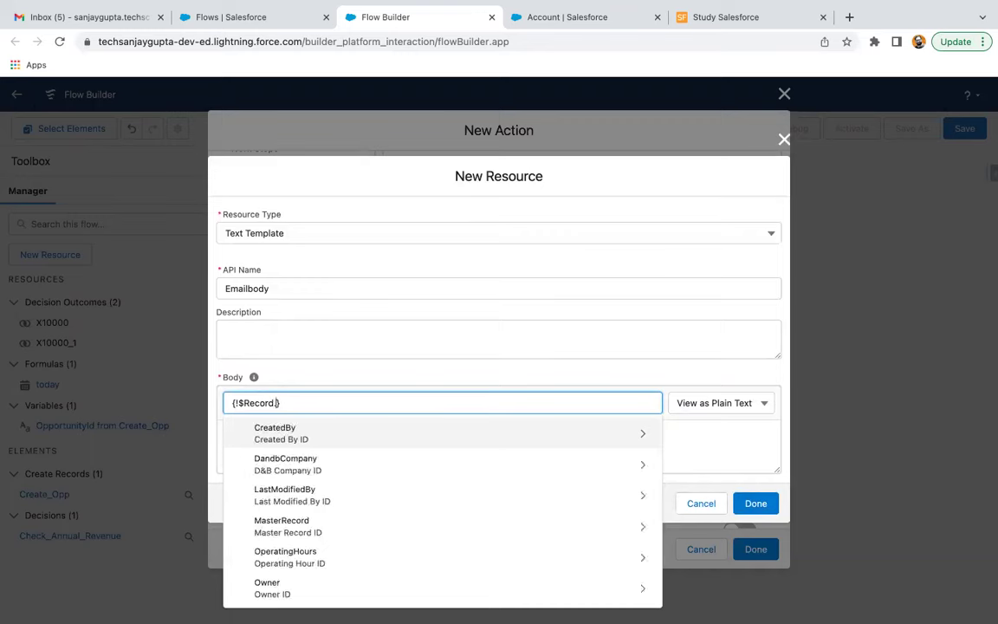
text(own)
click(338, 429)
- Complete the Owner merge field for the Emailbody template with the owner's FirstName field
text(name)
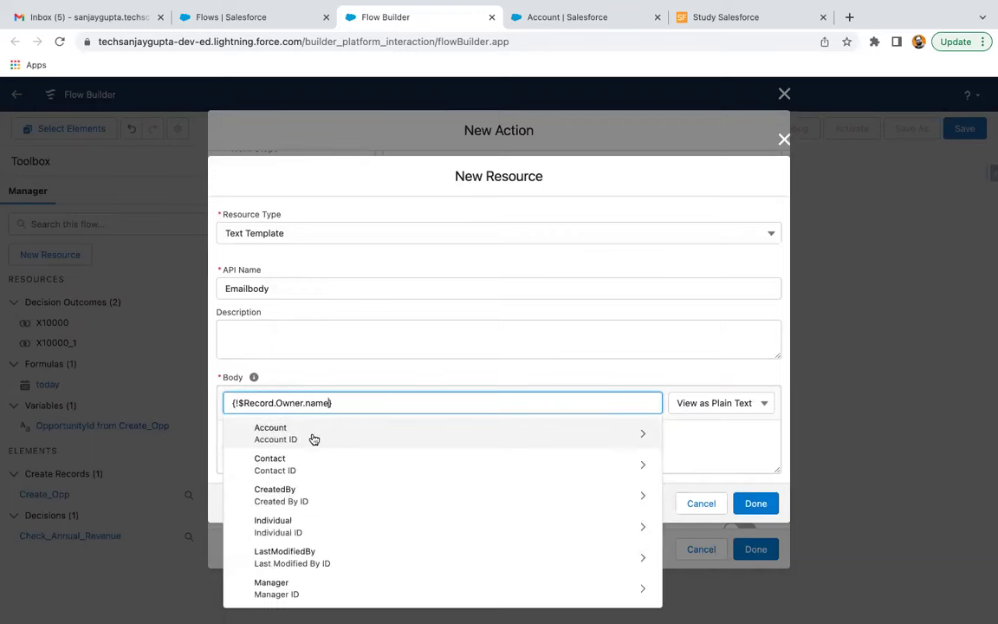
scroll(310, 482, down, 5)
scroll(310, 483, down, 5)
scroll(311, 483, down, 5)
scroll(310, 482, down, 3)
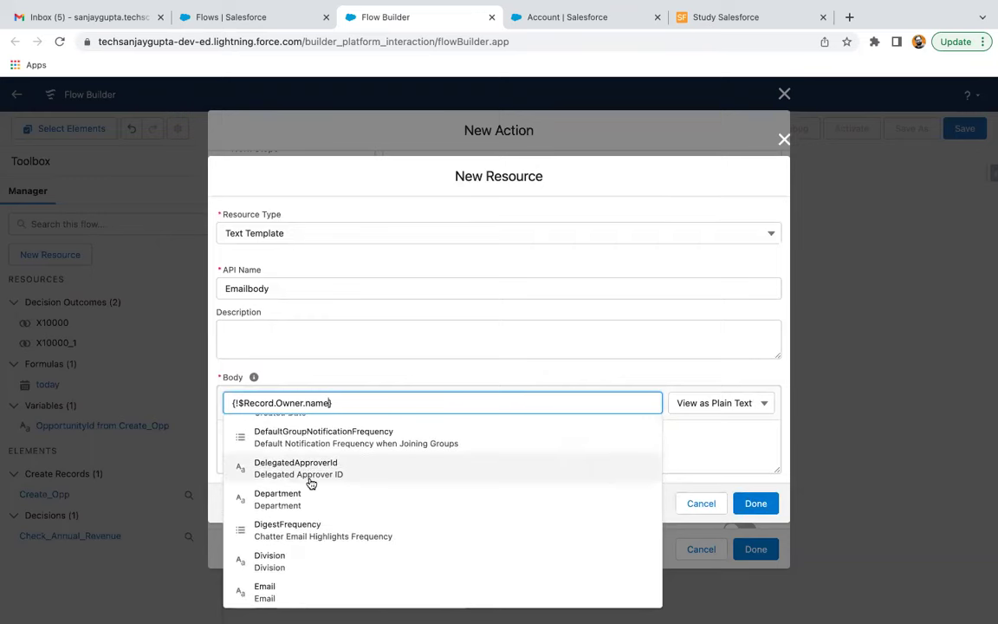
key(BackSpace)
key(BackSpace)
key(BackSpace)
scroll(318, 558, down, 1)
scroll(319, 557, down, 5)
scroll(319, 557, down, 4)
scroll(319, 557, down, 9)
scroll(319, 557, down, 11)
scroll(319, 557, down, 5)
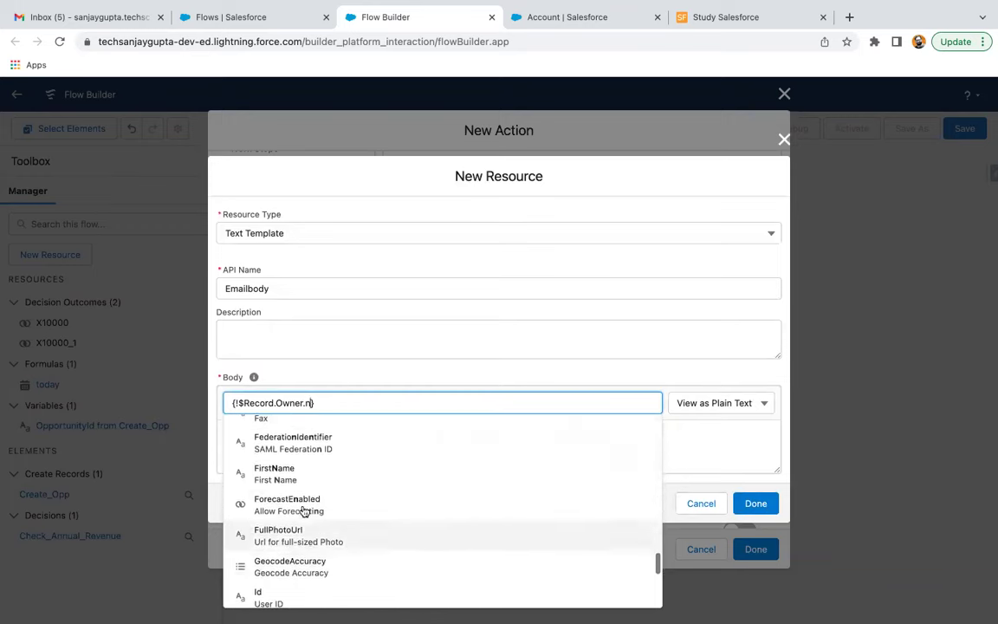
click(304, 472)
- Write the Emailbody text as "Hi {!$Record.Owner.FirstName}", "An Opportunity is Created!" and "Thanks!" on separate lines, and save the template
click(319, 461)
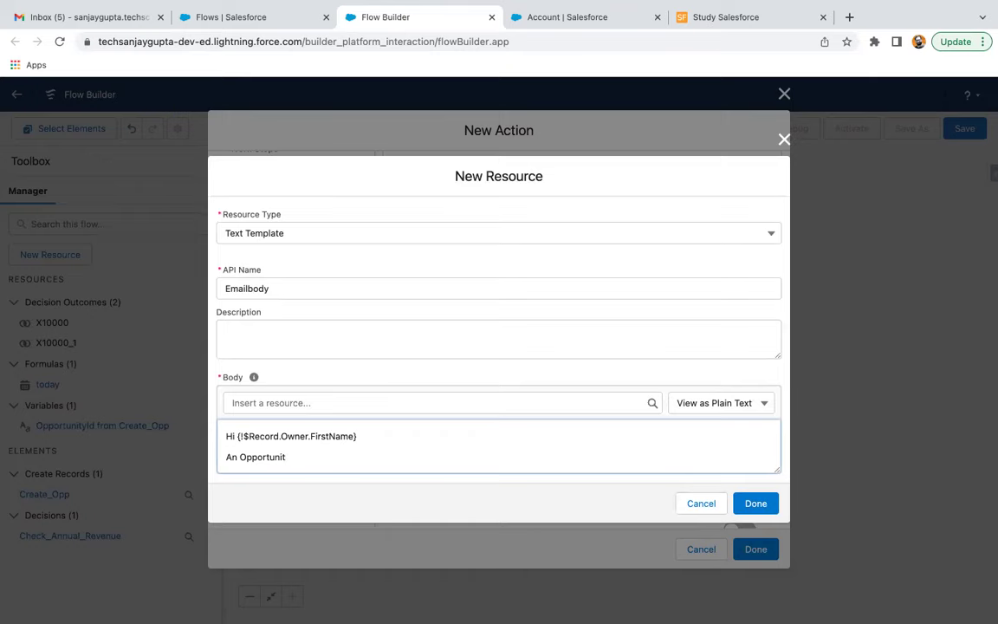
text(ated!)
key(Return)
key(Return)
text(Thanks)
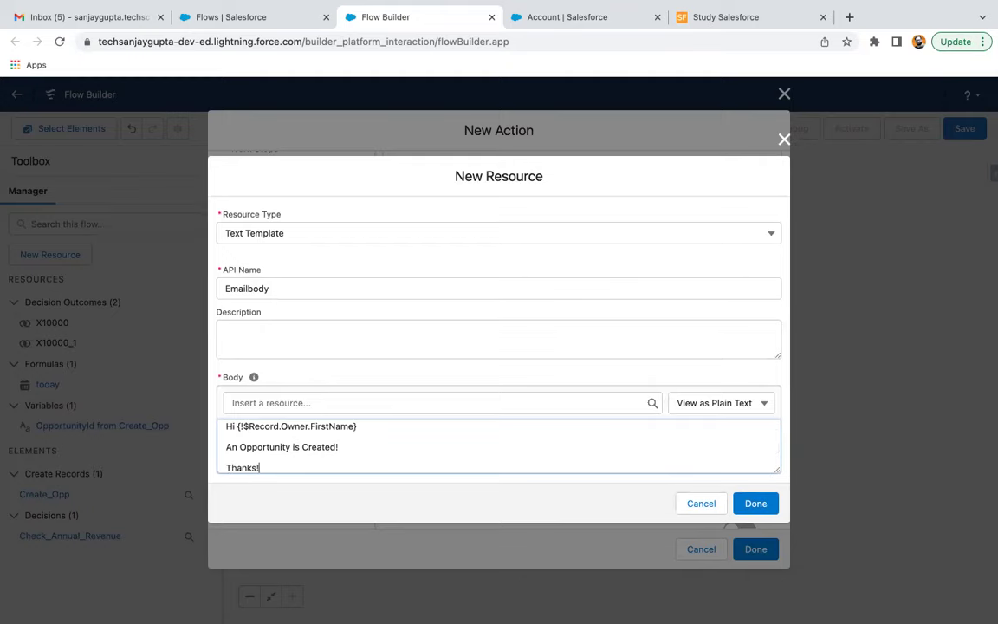
text(!)
click(752, 503)
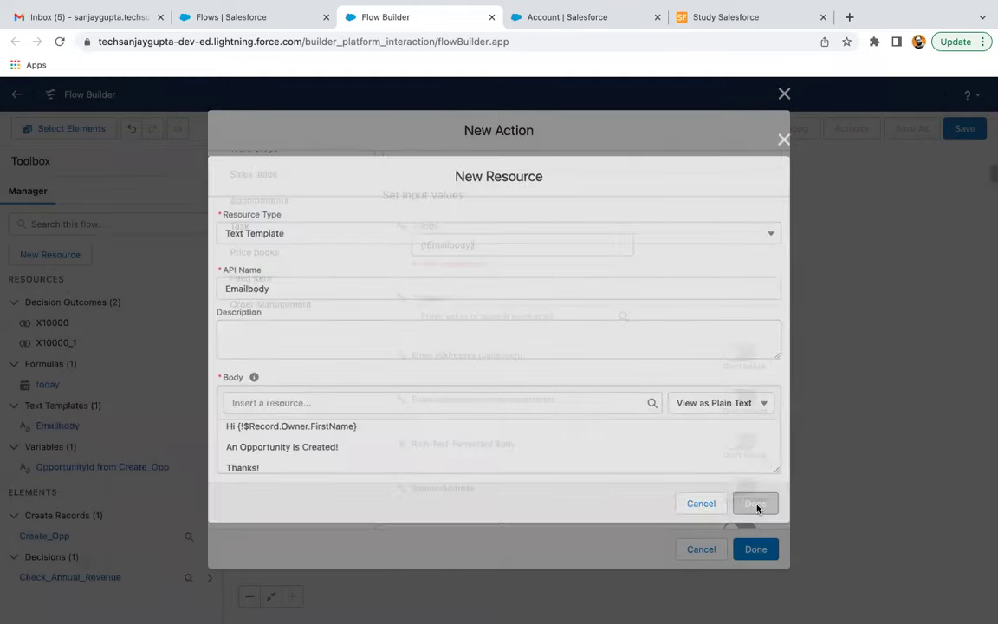
- Create a new Text Template resource with the API name "EmailSub" for the email's Subject value
scroll(514, 382, down, 3)
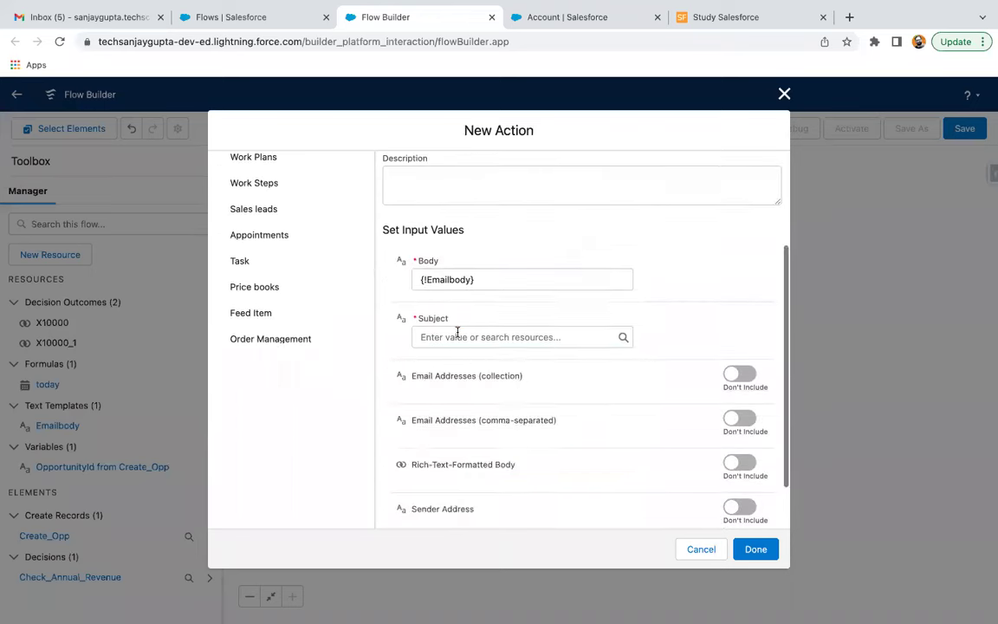
click(456, 337)
click(468, 365)
click(286, 294)
click(258, 393)
click(254, 264)
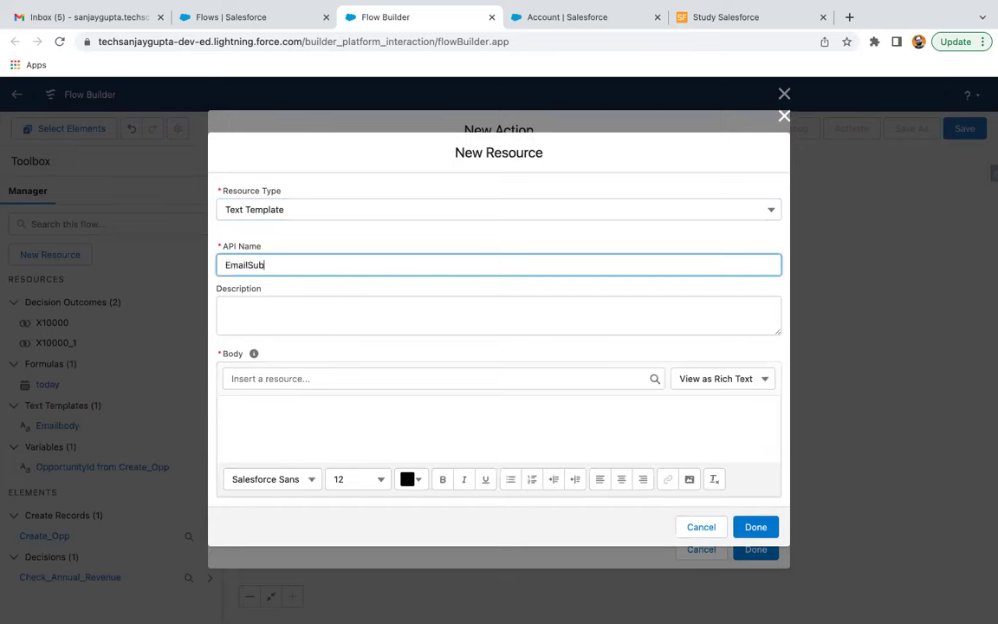
- Write "Account is Created!" as the body of the EmailSub template
click(268, 425)
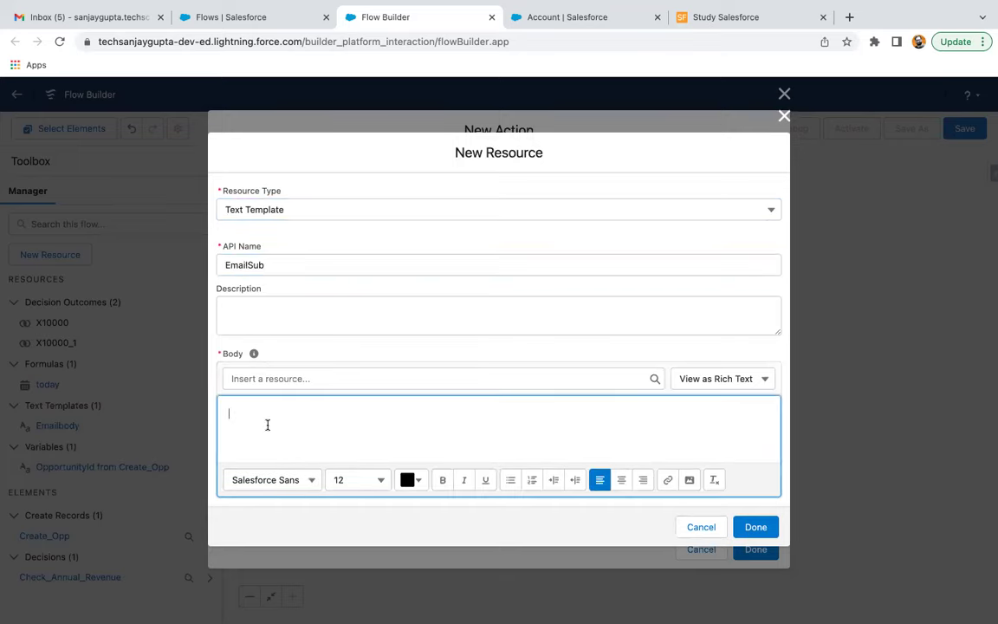
text(C)
key(BackSpace)
key(BackSpace)
key(BackSpace)
key(BackSpace)
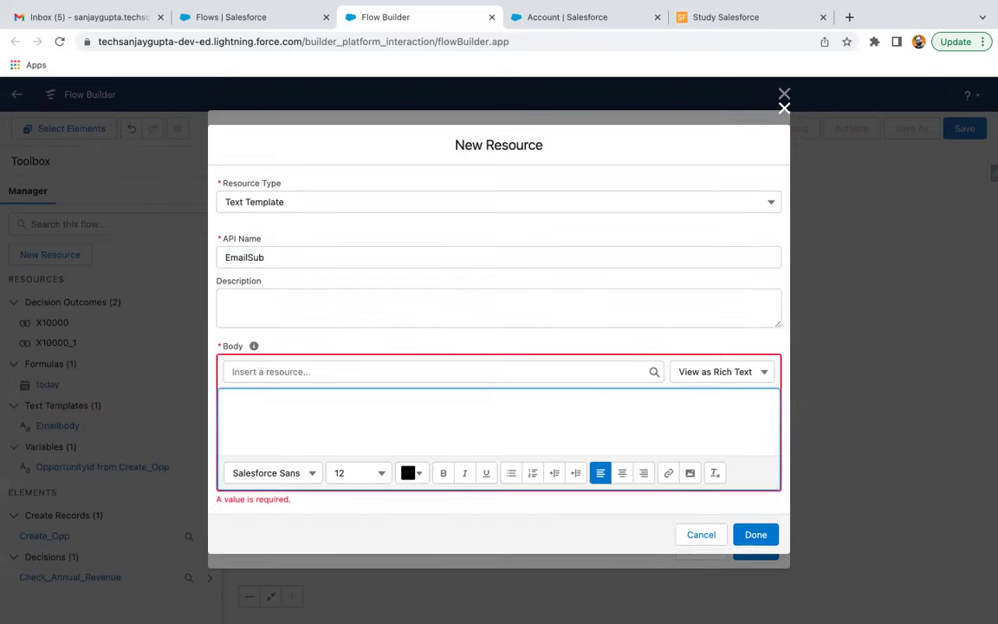
text(Ac)
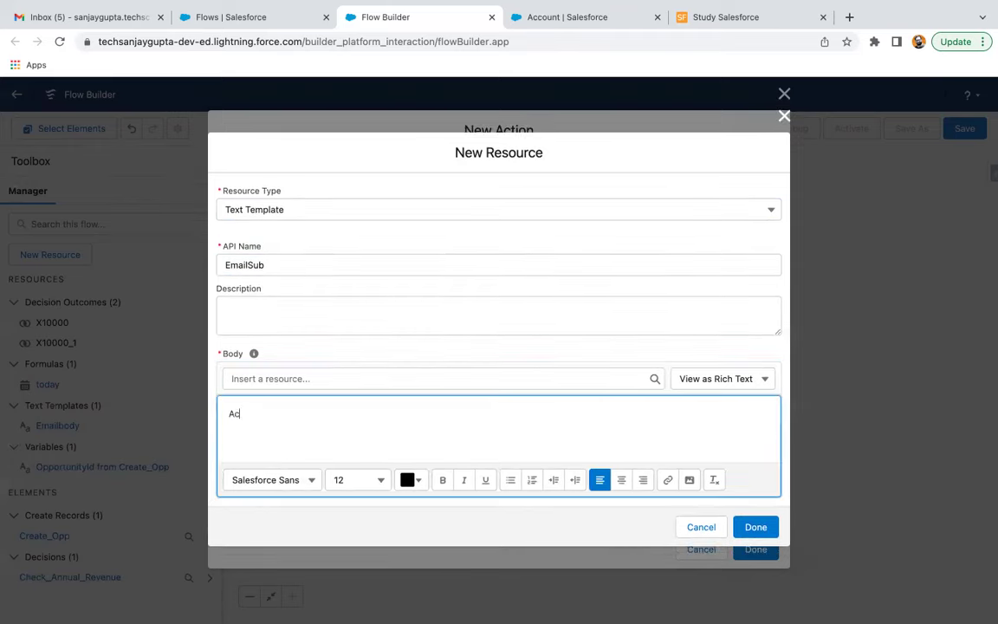
text(count is Created)
- Switch the EmailSub body to plain text and remove the <p> and </p> tags around the text
click(680, 381)
click(702, 429)
key(BackSpace)
key(BackSpace)
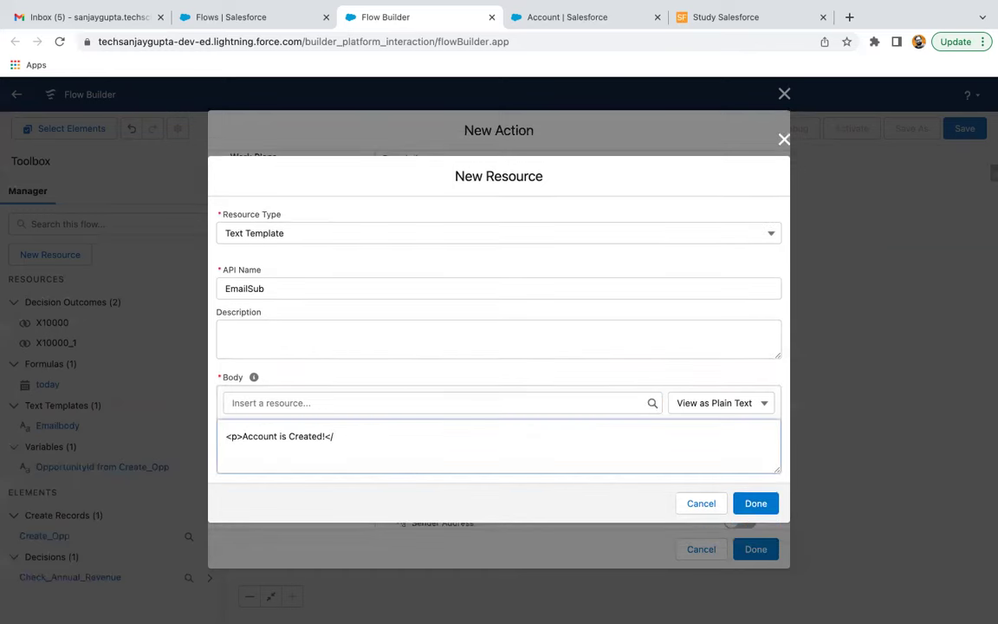
click(241, 438)
key(BackSpace)
key(BackSpace)
key(BackSpace)
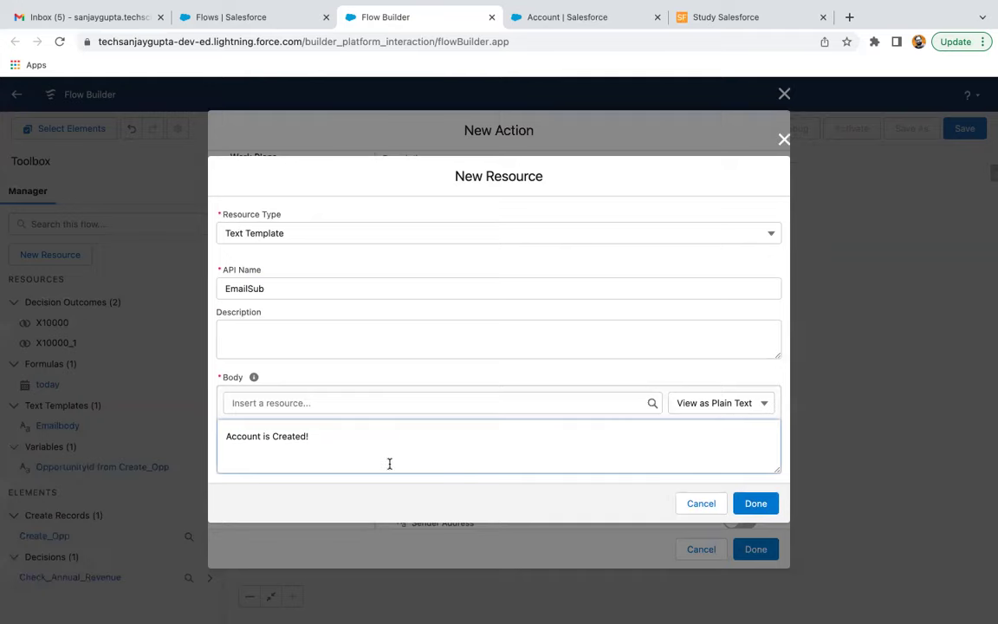
- Save the EmailSub template as the email's Subject and finish the Send Email action
click(755, 503)
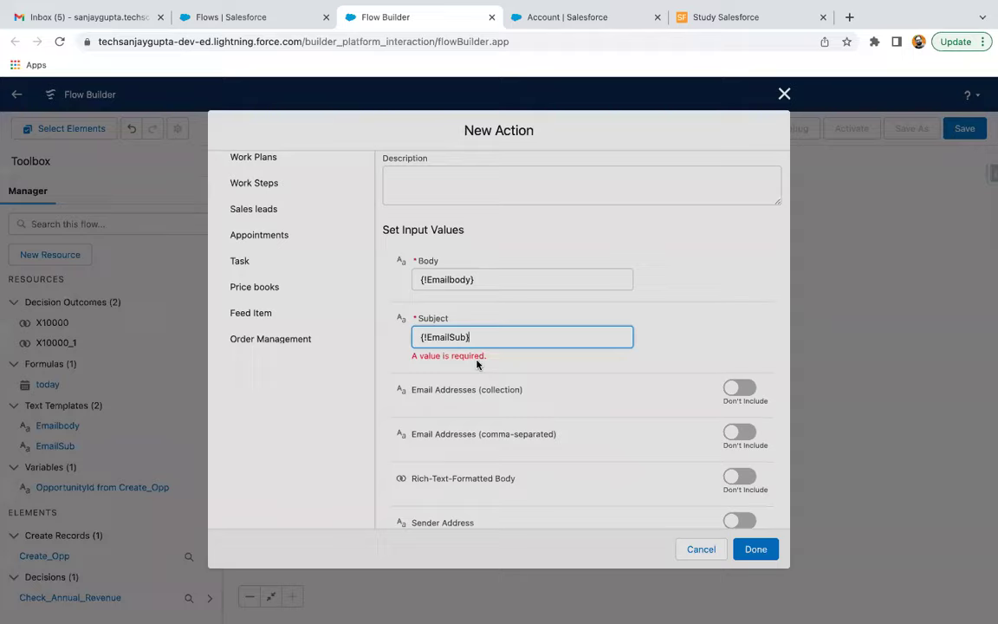
scroll(617, 361, down, 5)
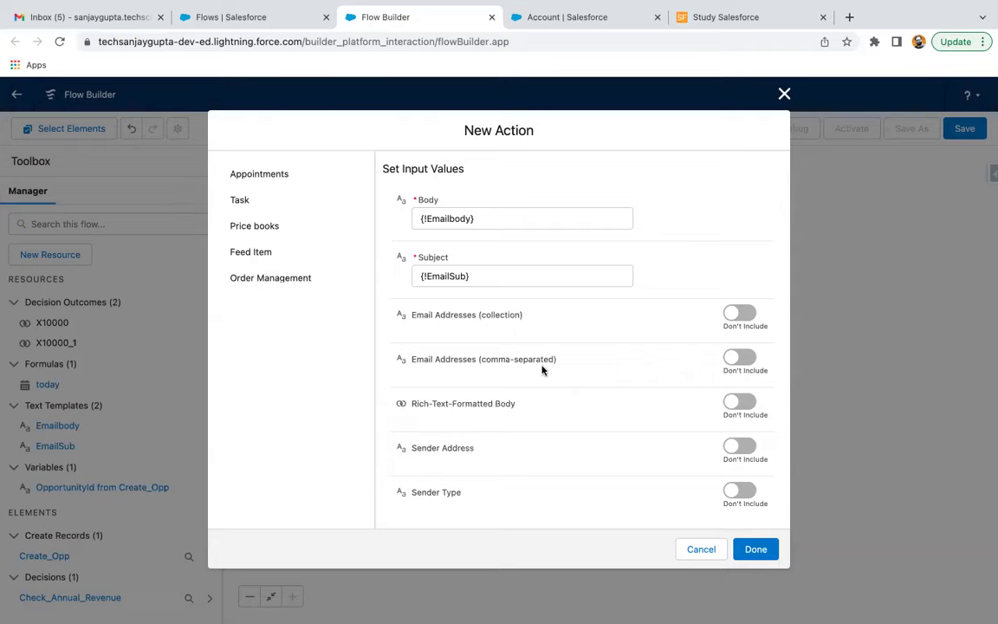
click(756, 548)
- Create a Variable resource named "emails" with data type Text that allows multiple values (collection)
click(58, 256)
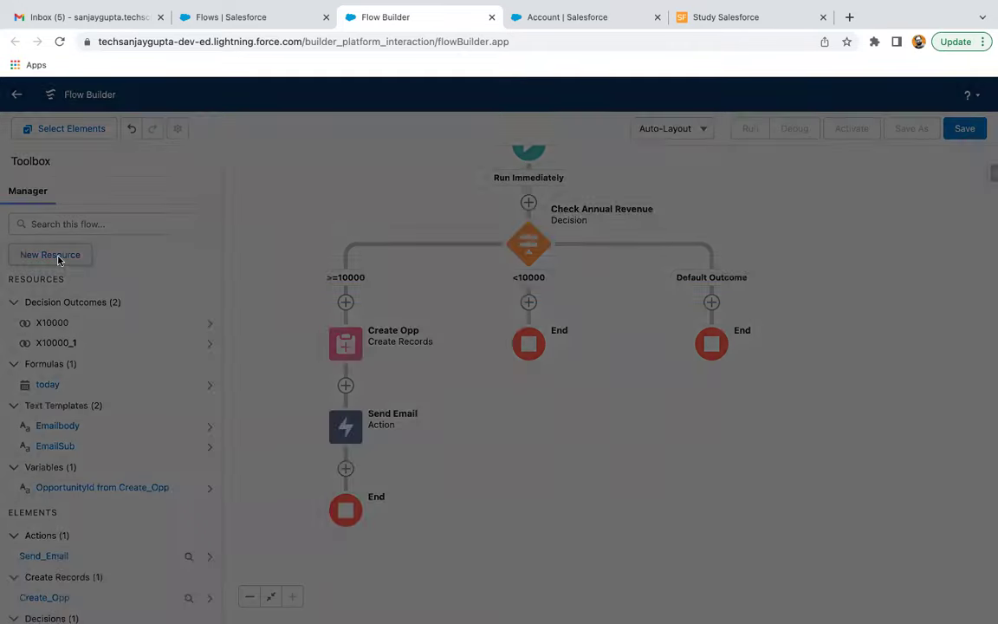
click(222, 294)
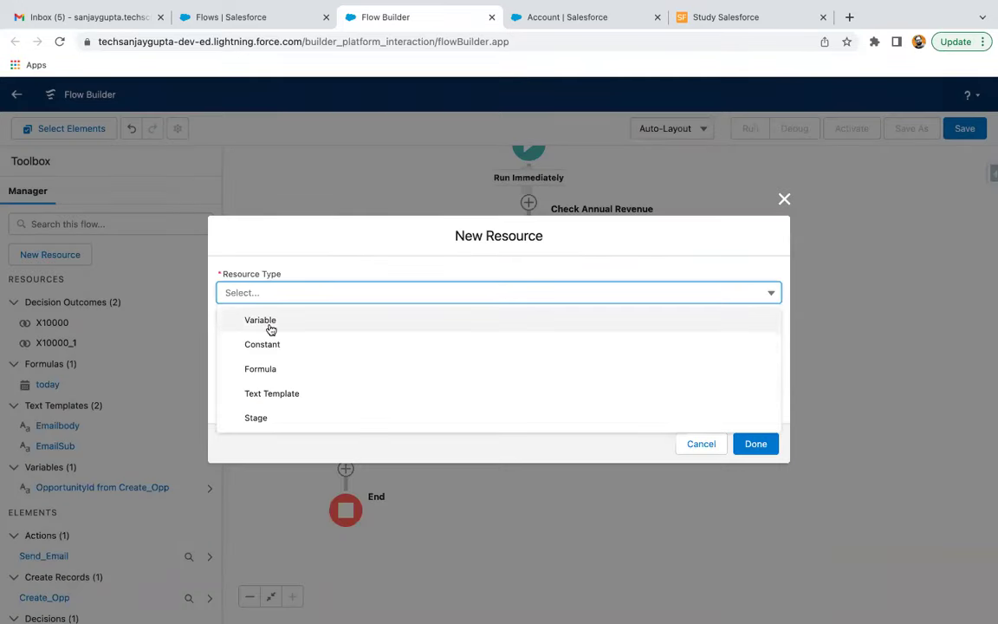
click(267, 328)
click(254, 314)
text(emails)
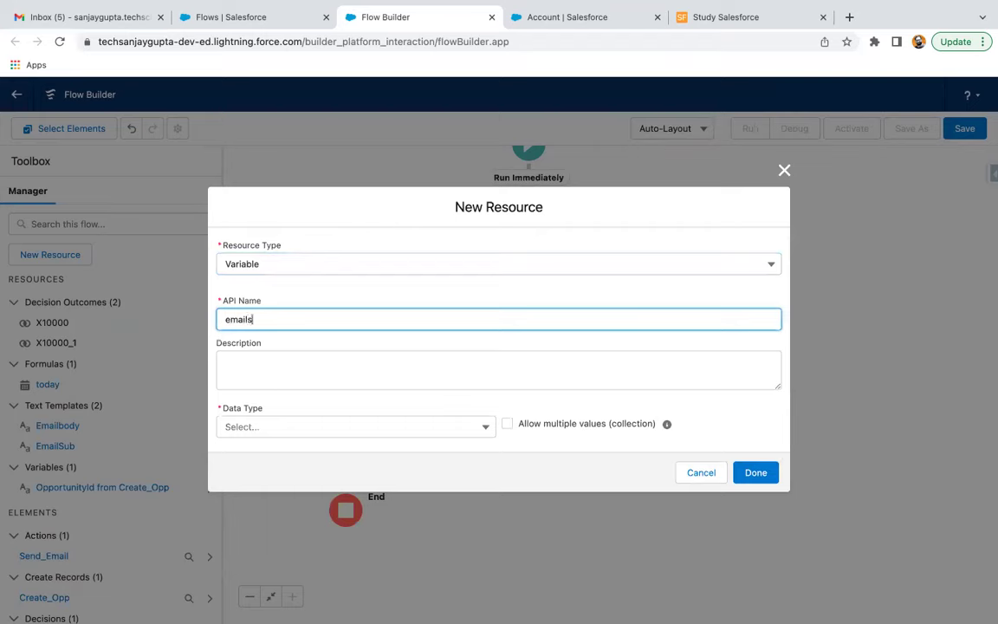
click(304, 428)
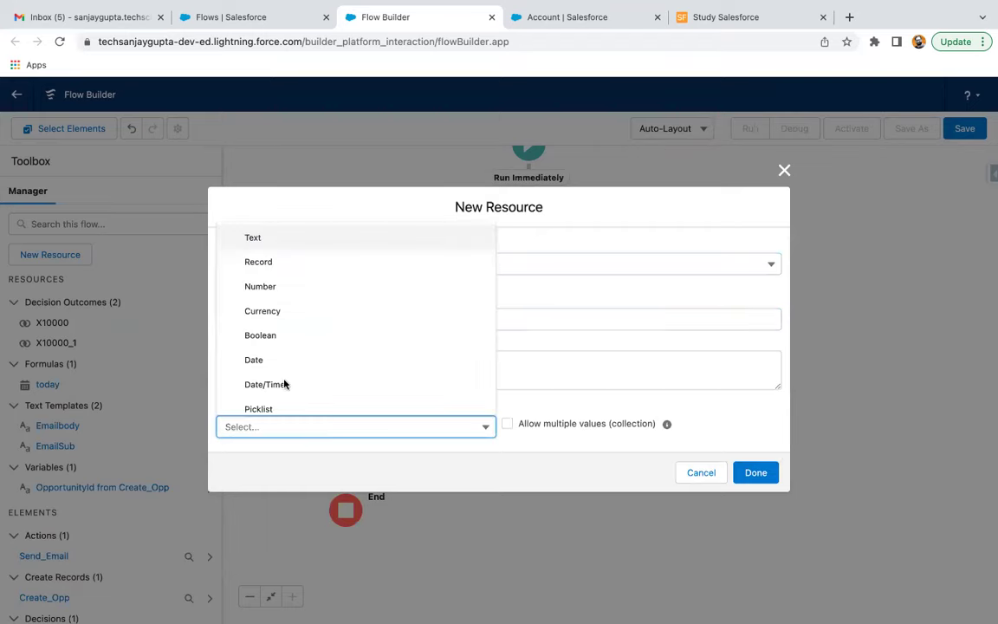
click(299, 238)
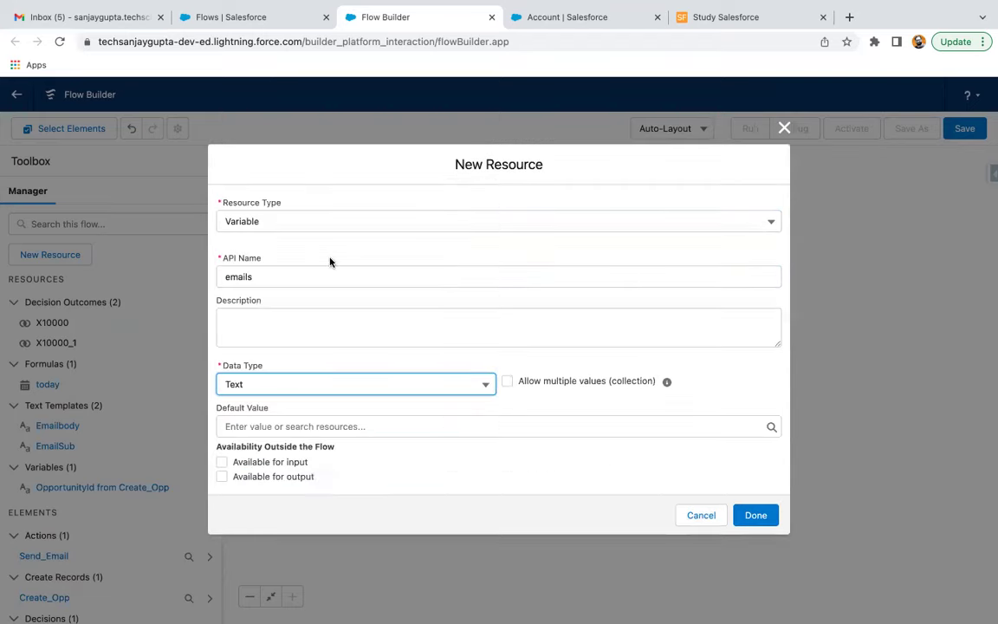
click(508, 383)
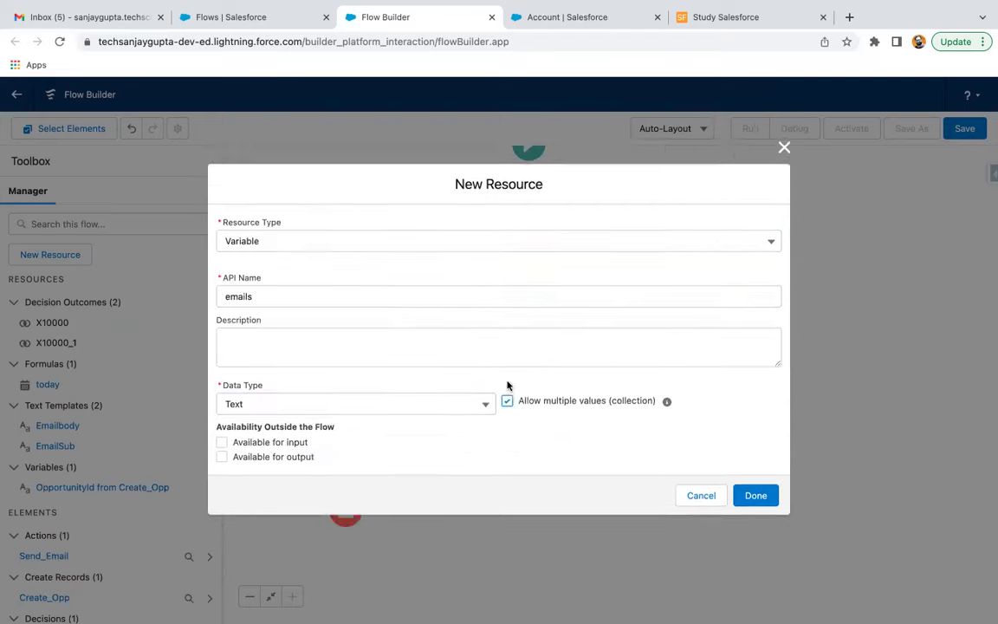
click(755, 495)
- Add an Assignment element labelled "Add Emails" between Create Opp and Send Email in the >=10000 branch
click(346, 469)
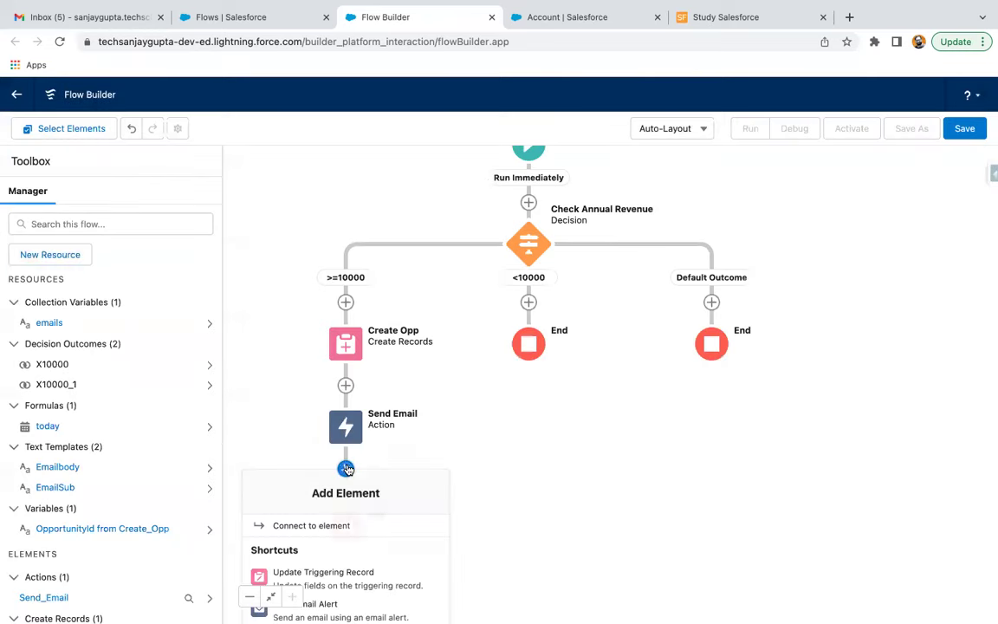
click(346, 385)
scroll(352, 440, down, 5)
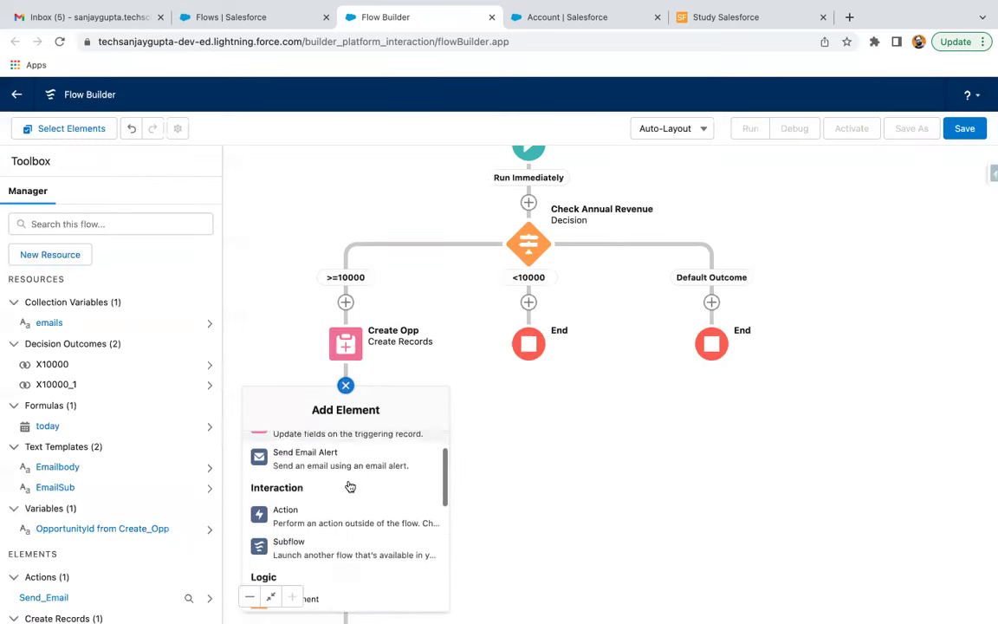
click(323, 454)
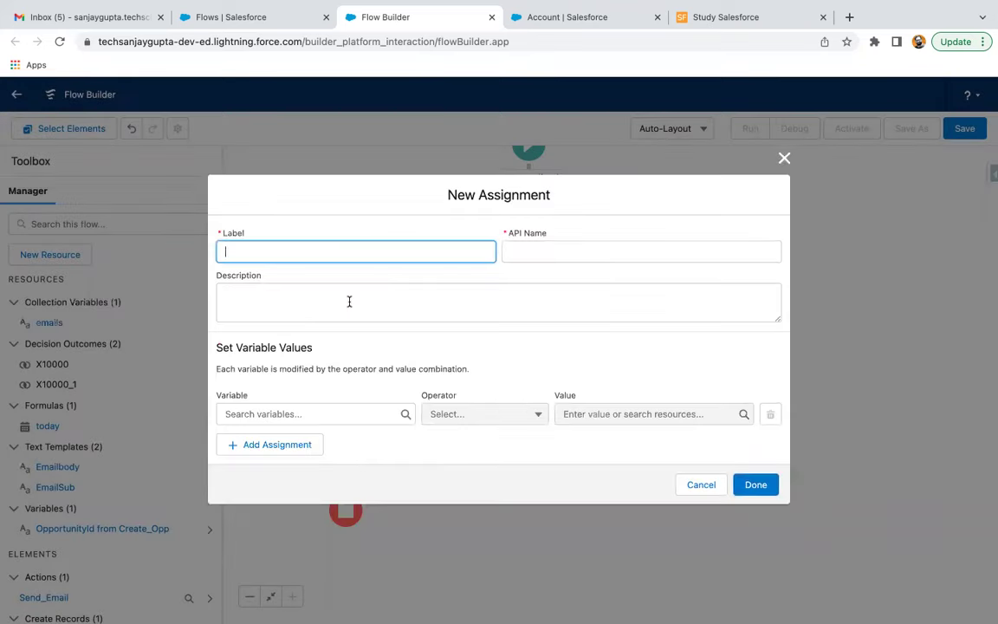
- Choose the emails collection as the assignment's variable and set the operator to Add
click(344, 414)
text(ema)
click(310, 485)
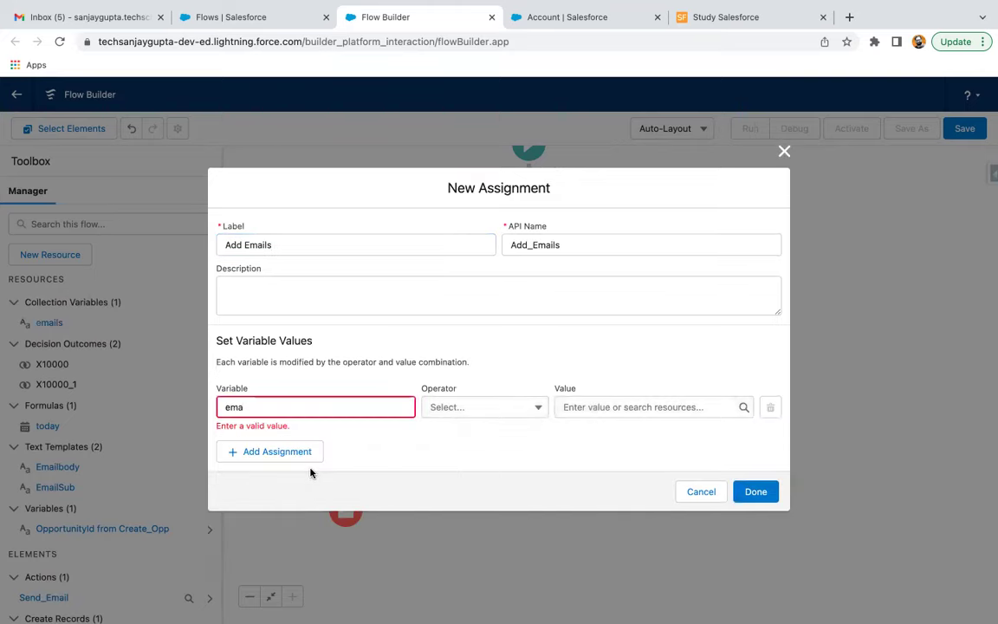
click(308, 404)
click(308, 459)
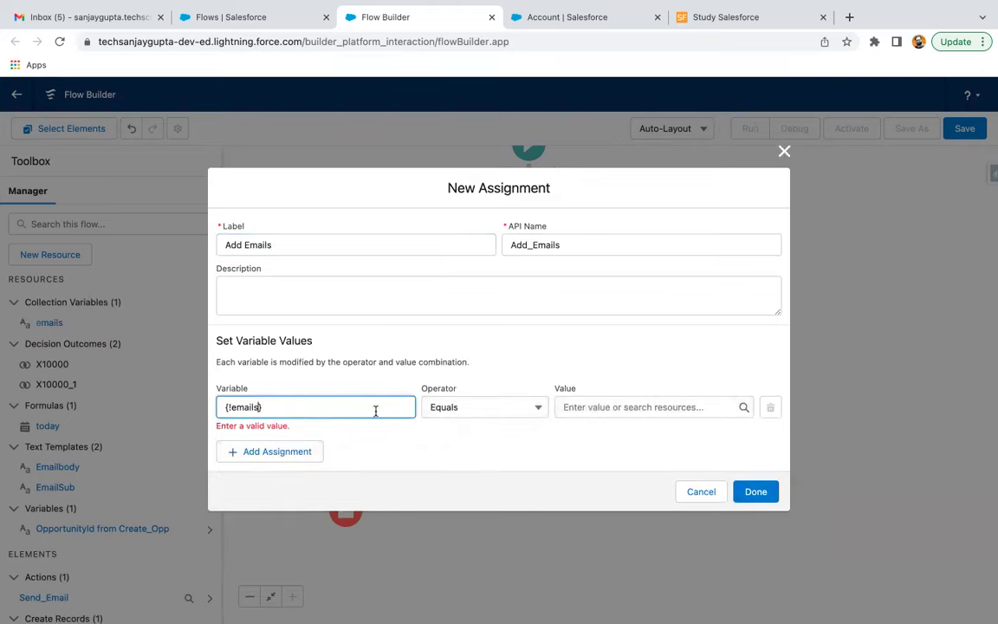
click(457, 409)
click(459, 464)
- Set the assignment's value to the triggering record's owner email ($Record > Owner ID > Email) and save the assignment
click(572, 407)
text(reco)
click(601, 463)
text(owner)
click(641, 444)
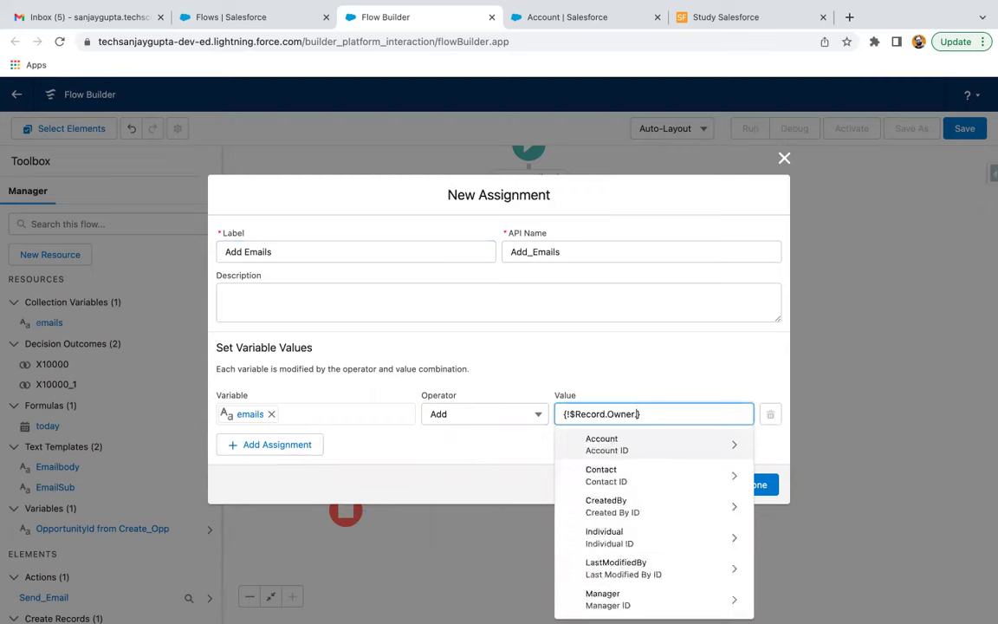
text(.email)
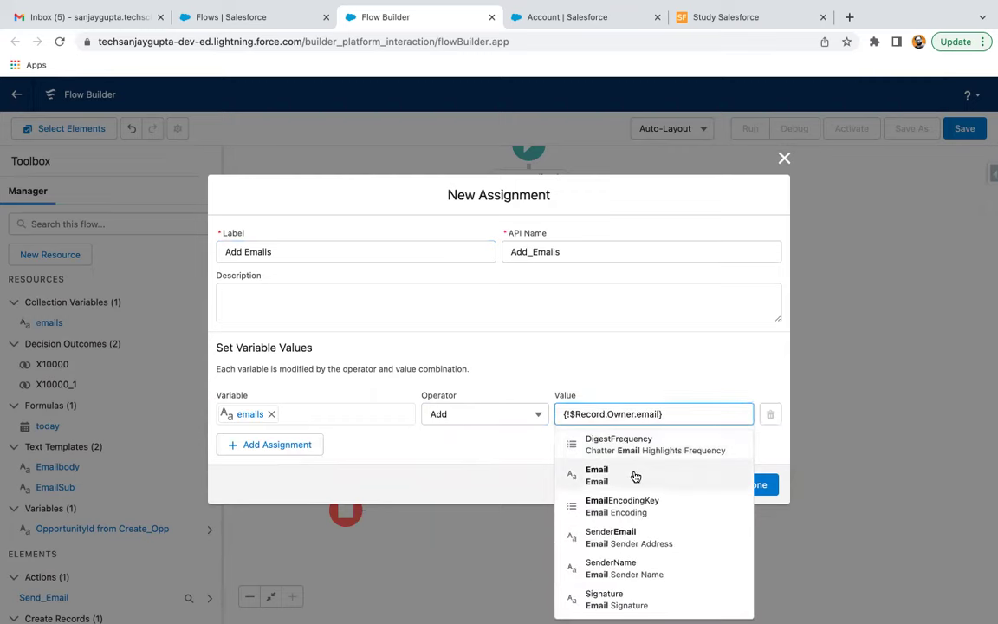
click(635, 477)
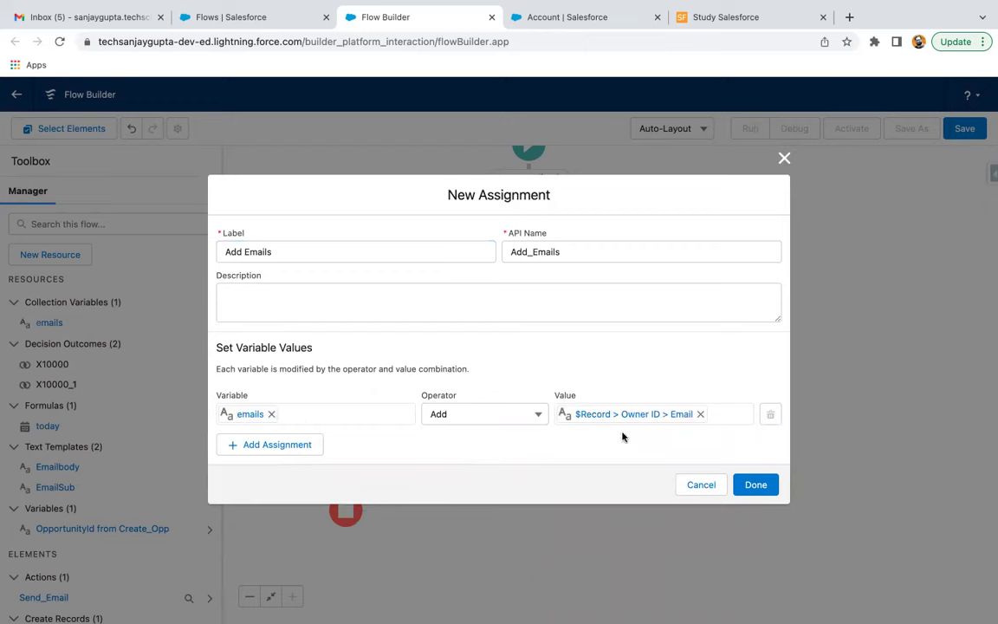
click(753, 484)
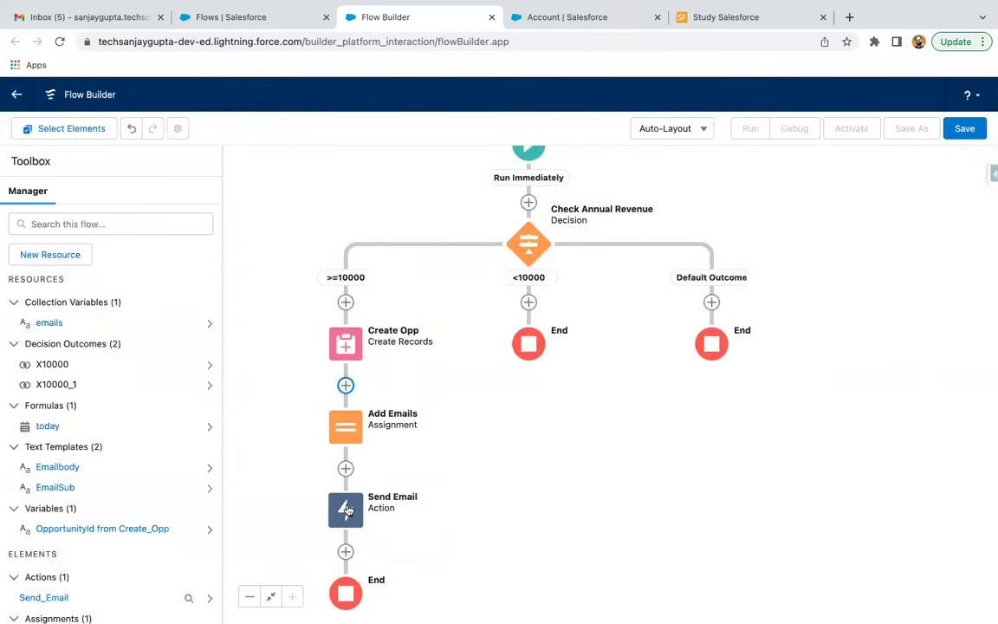
- Include Email Addresses (collection) in the Send Email action, set it to the emails variable and save the action
click(347, 510)
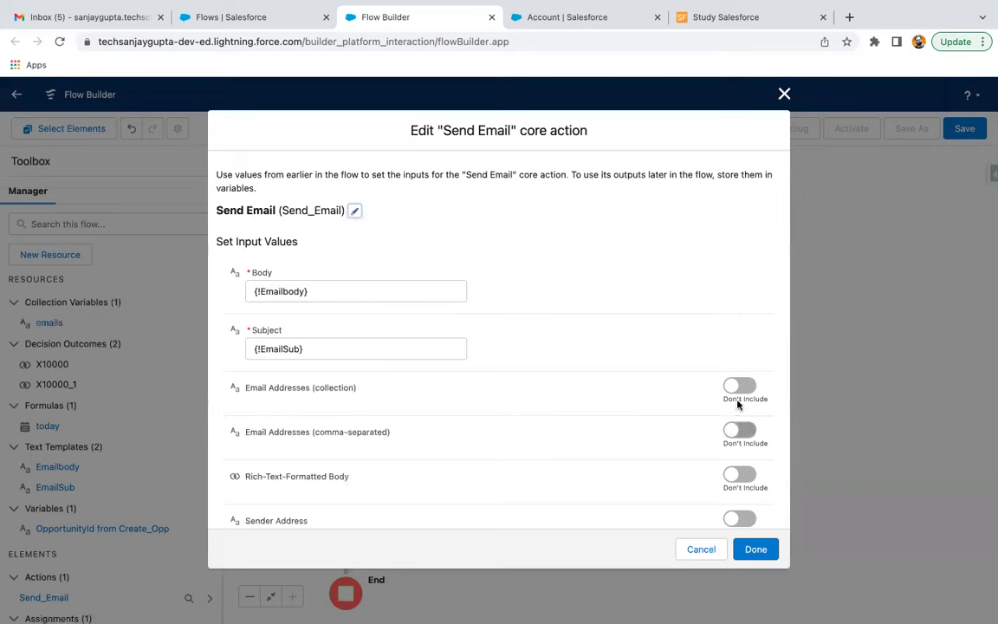
click(739, 388)
click(251, 407)
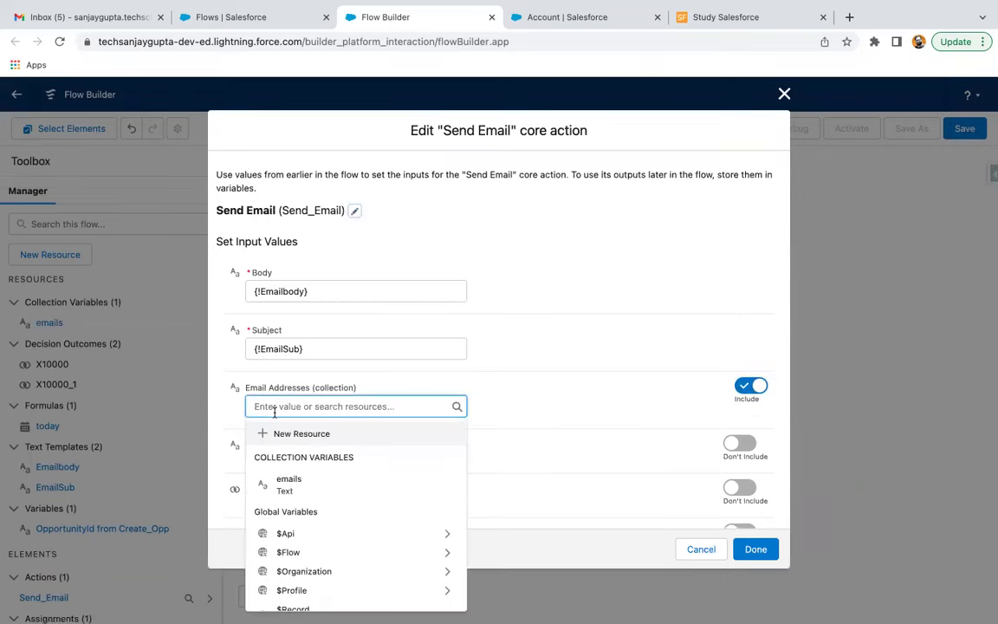
text(emai)
click(288, 459)
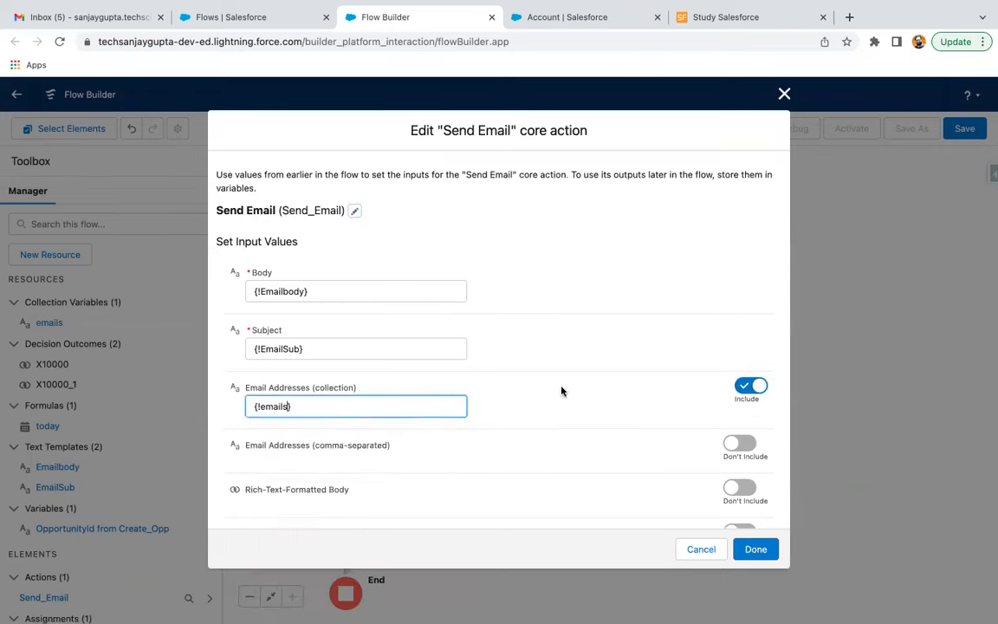
click(753, 548)
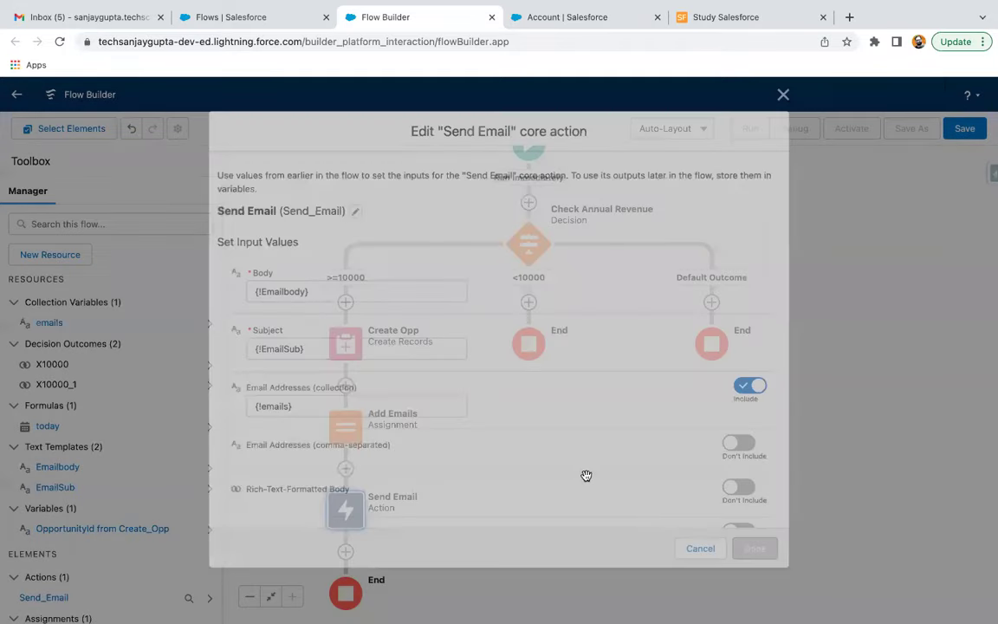
scroll(553, 398, down, 2)
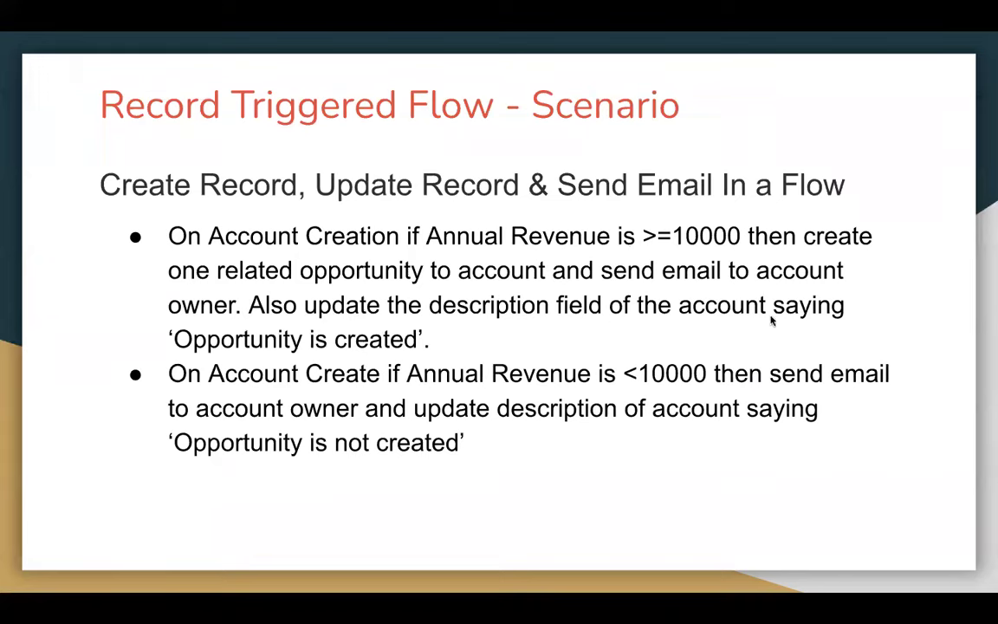
key(ctrl+Right)
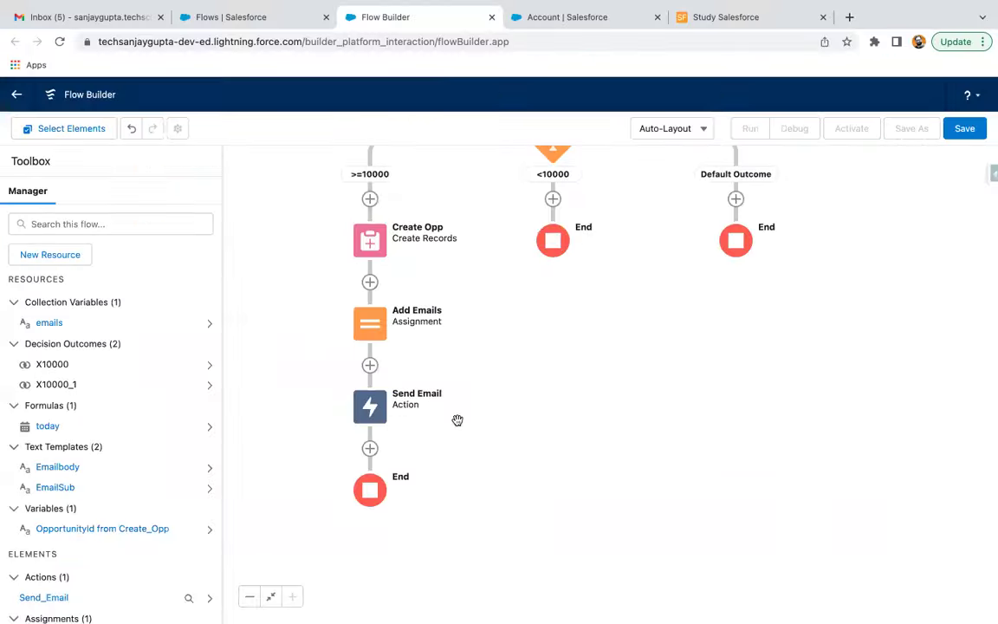
click(369, 449)
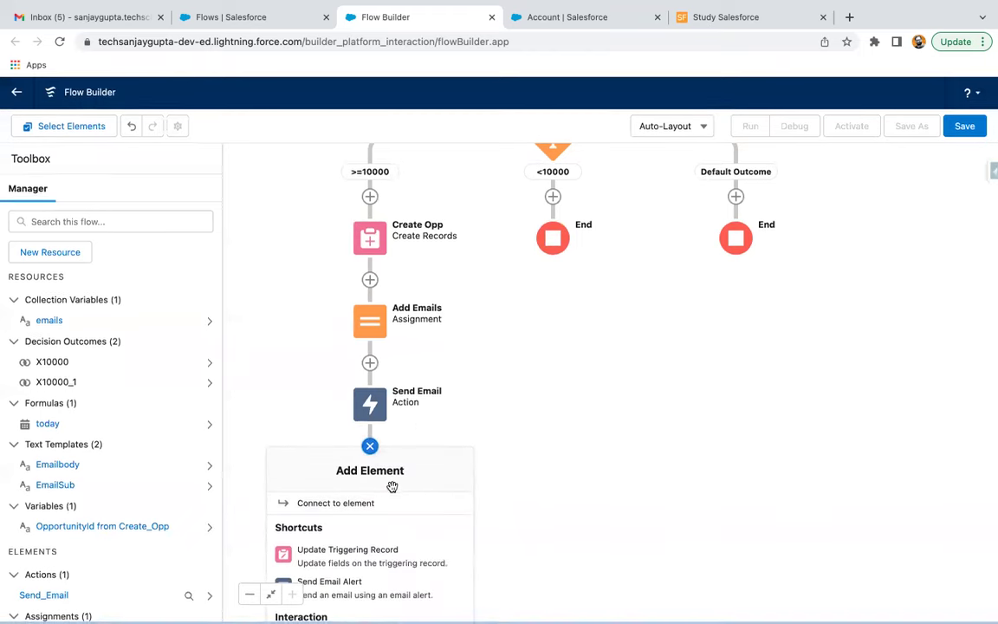
scroll(402, 567, down, 1)
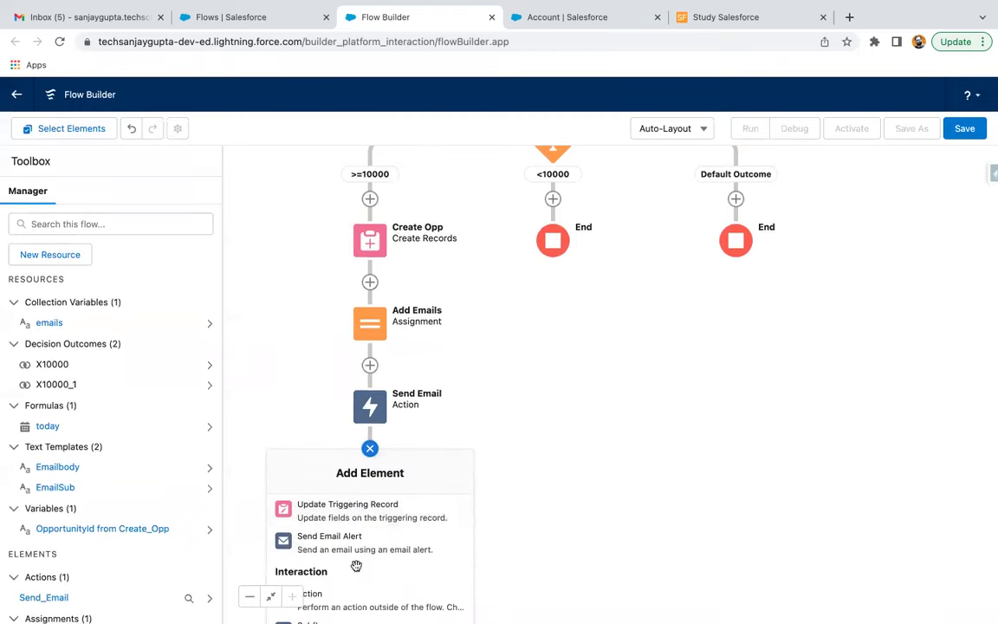
scroll(357, 566, up, 1)
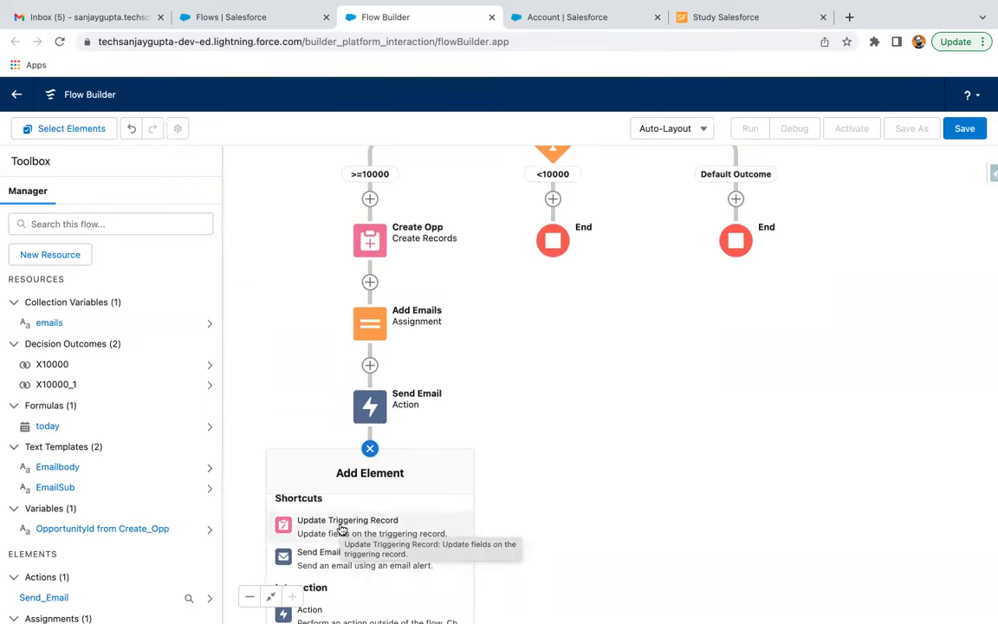
scroll(325, 553, down, 5)
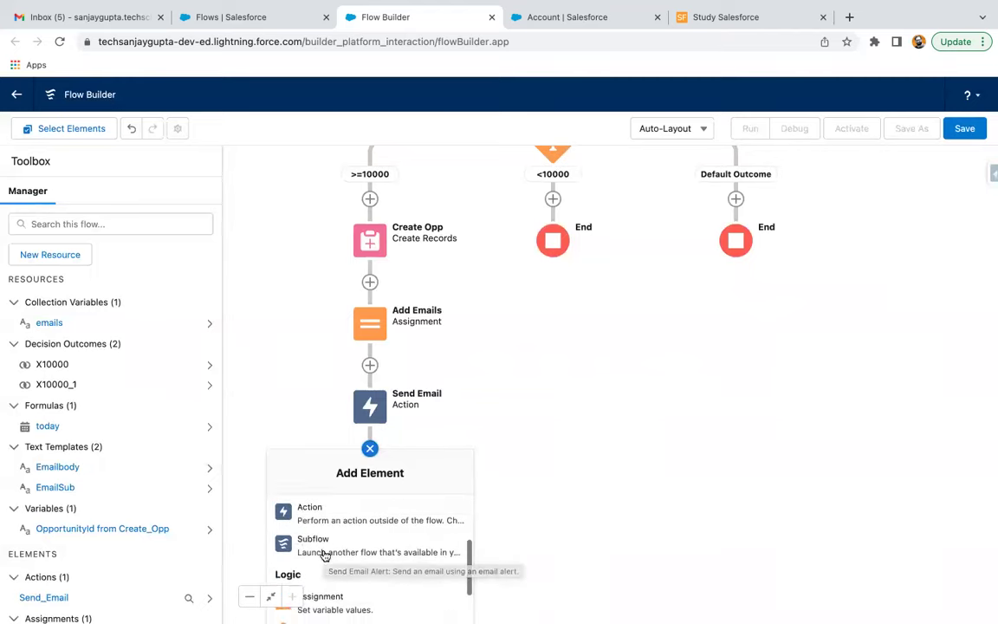
scroll(325, 552, down, 4)
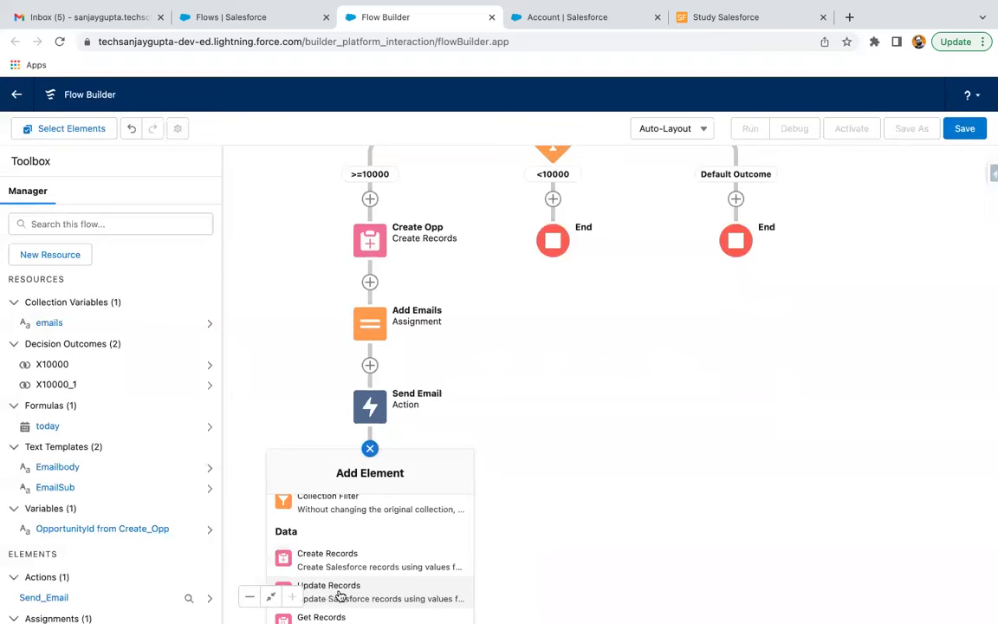
scroll(340, 589, up, 8)
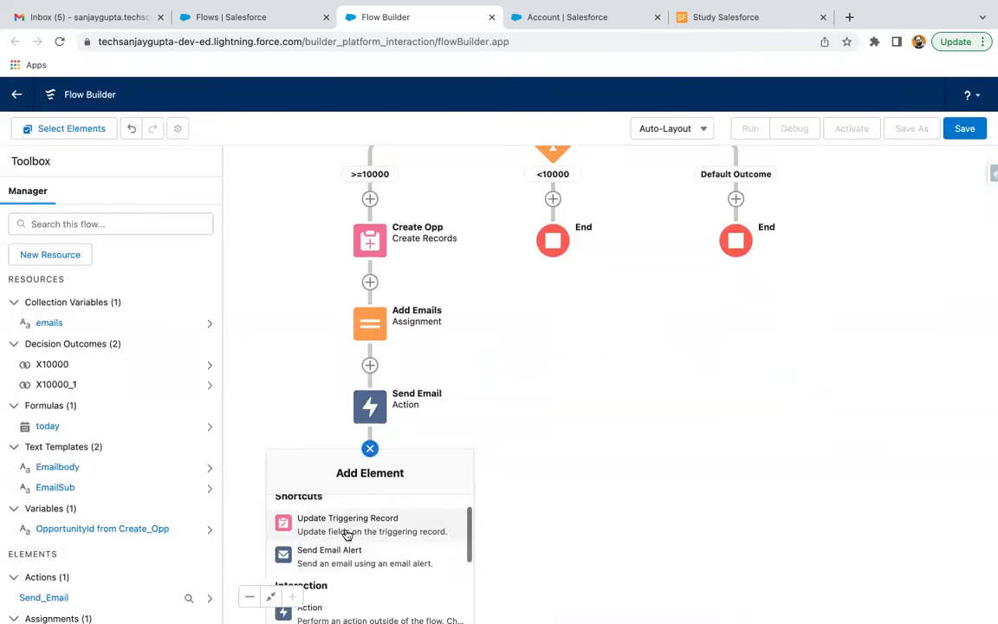
click(345, 532)
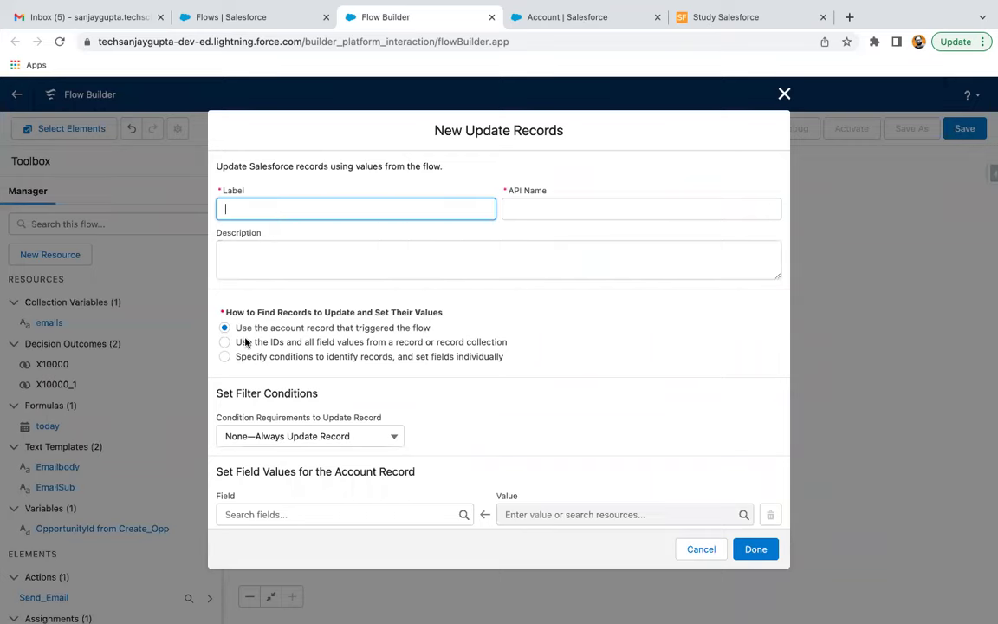
scroll(320, 416, down, 1)
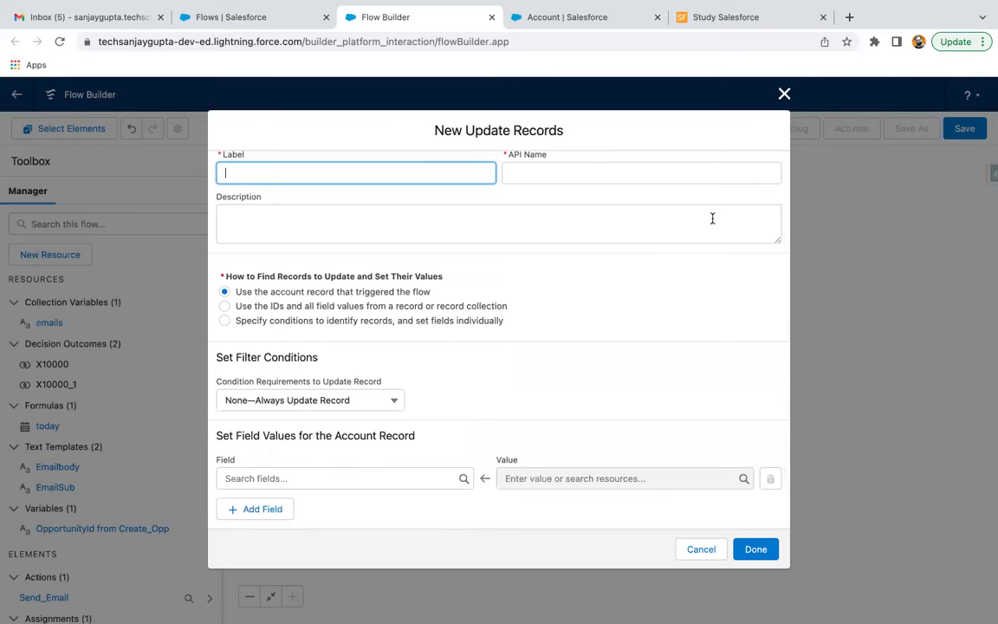
click(784, 93)
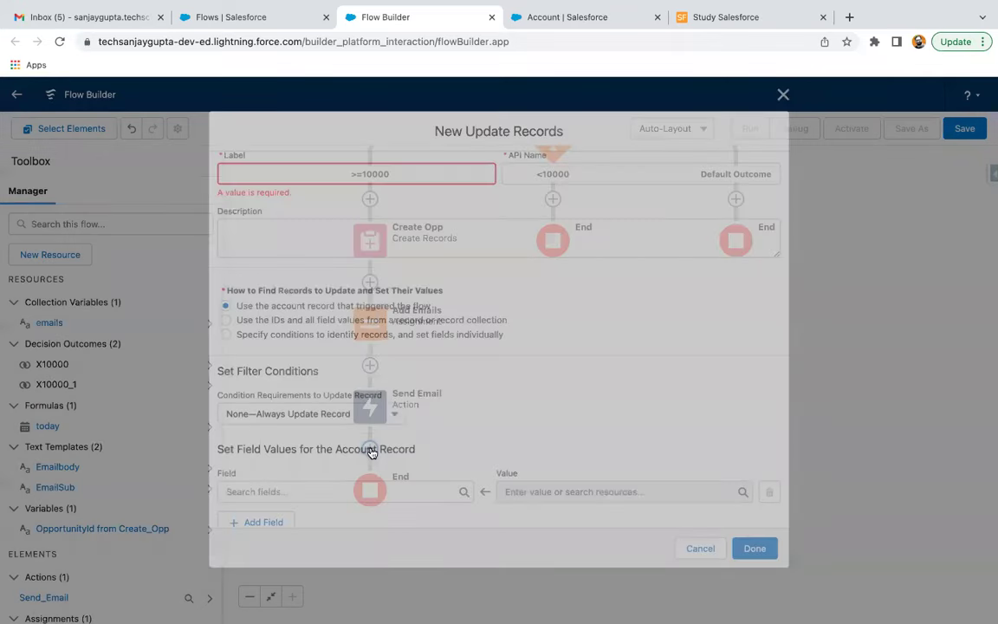
- Add an Update Records element labelled "Update Account" after Send Email in the >=10000 branch, using the account record that triggered the flow
scroll(375, 517, down, 10)
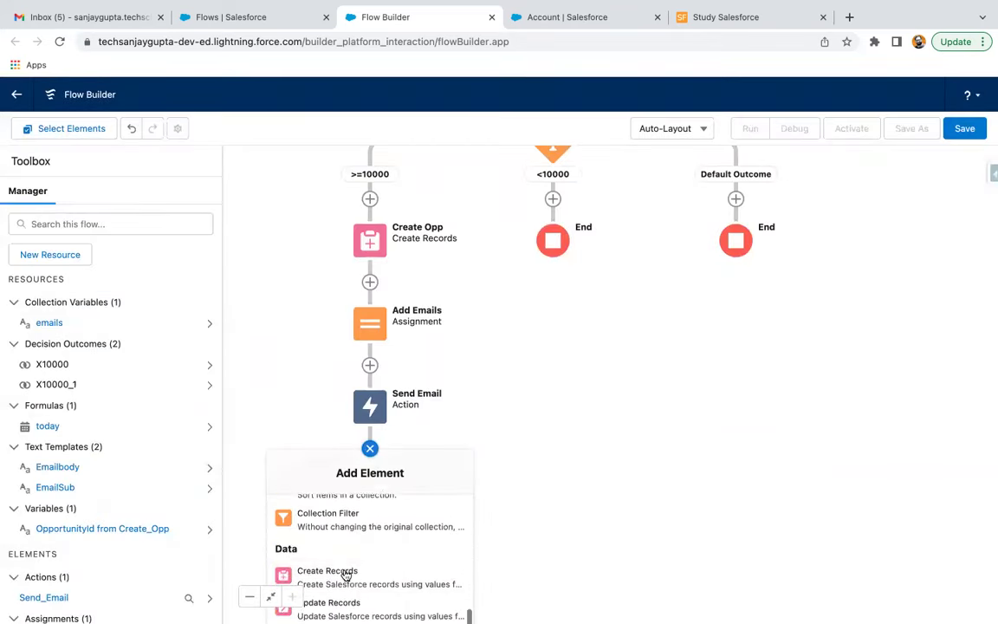
click(338, 584)
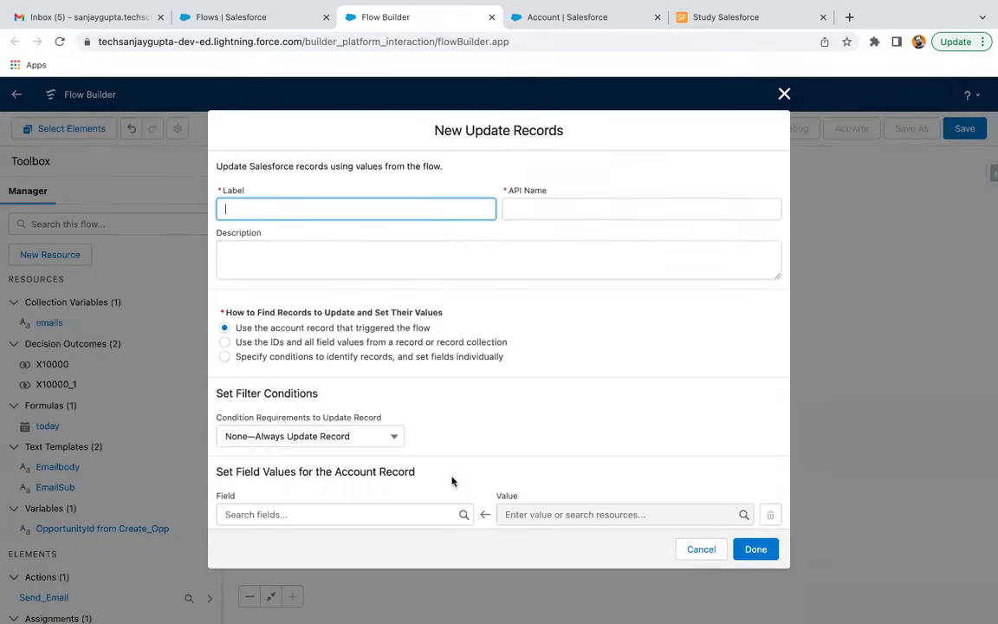
text(Update Accoun)
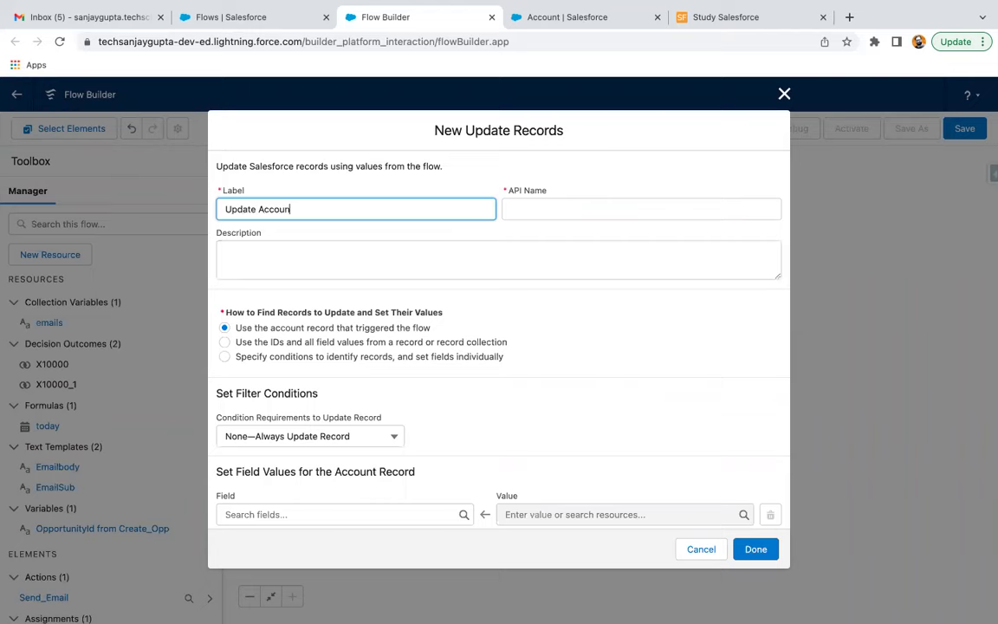
click(303, 329)
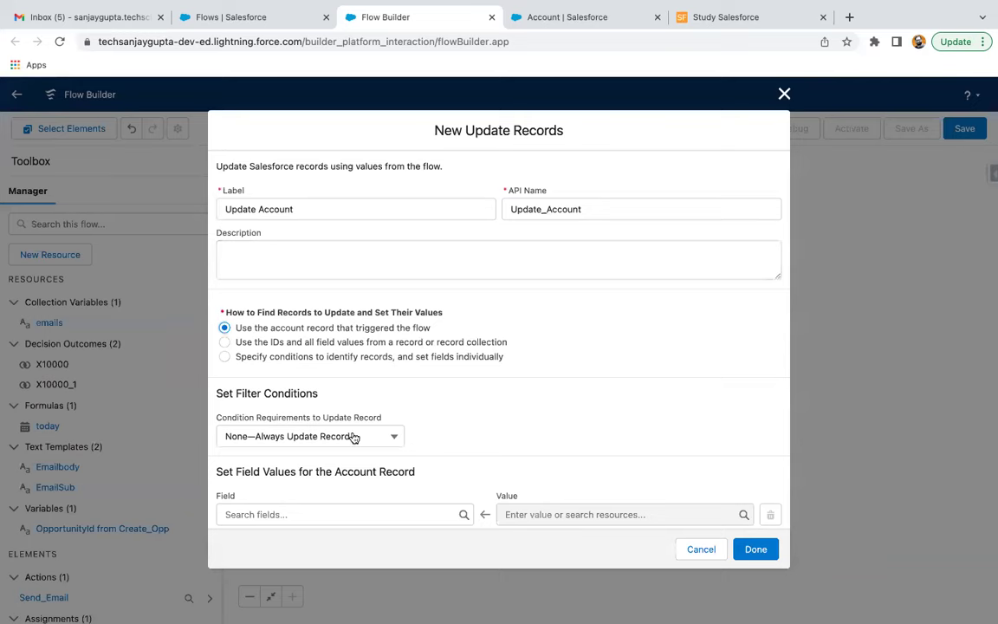
scroll(289, 464, down, 1)
- Set the account's Description field to "Opportunity is Created!" in the Update Account element and save it
click(278, 478)
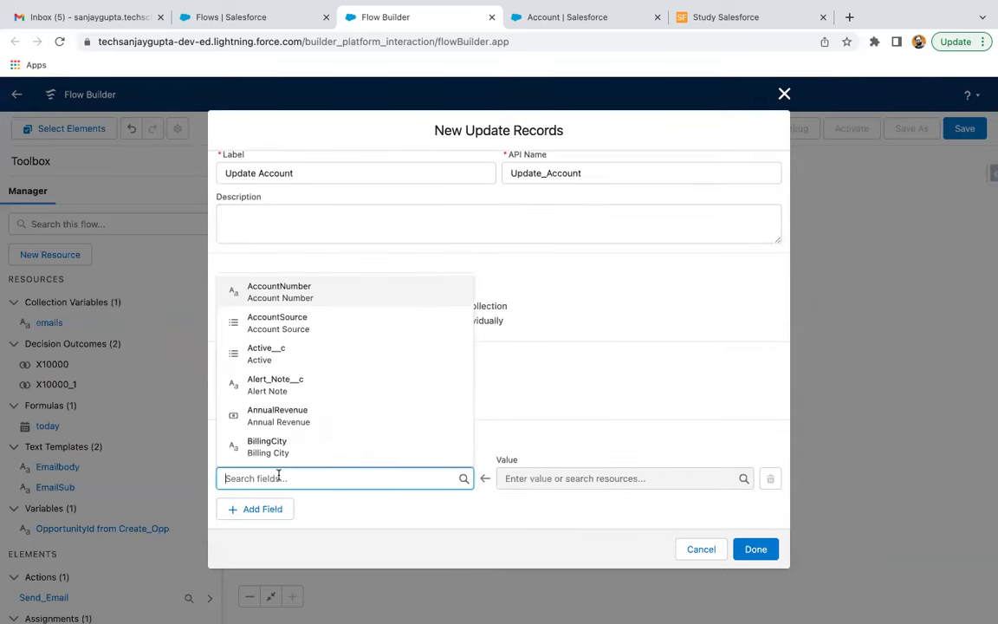
text(des)
click(313, 363)
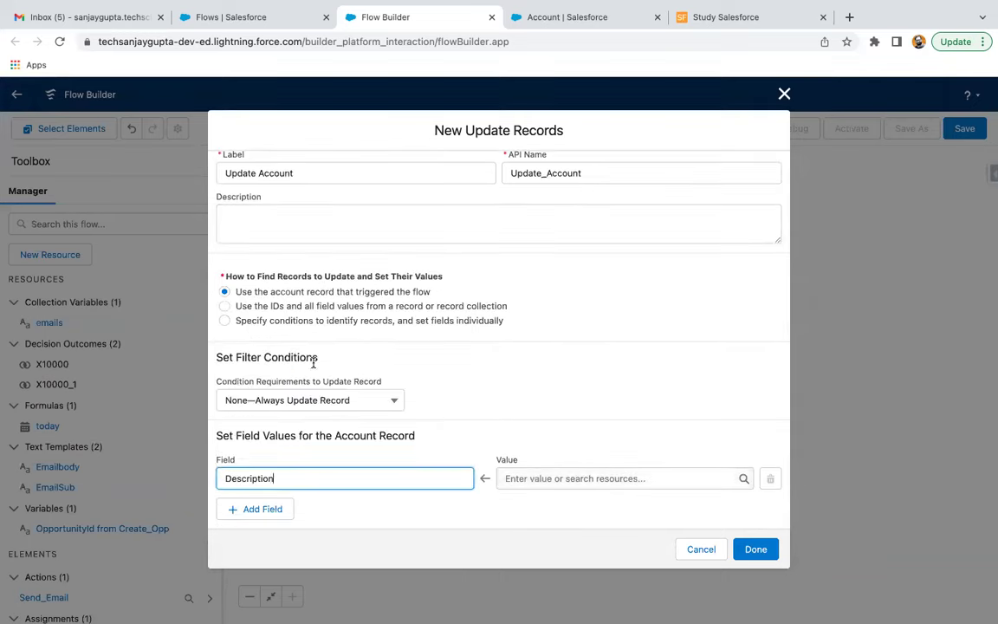
click(525, 479)
text(Opporu)
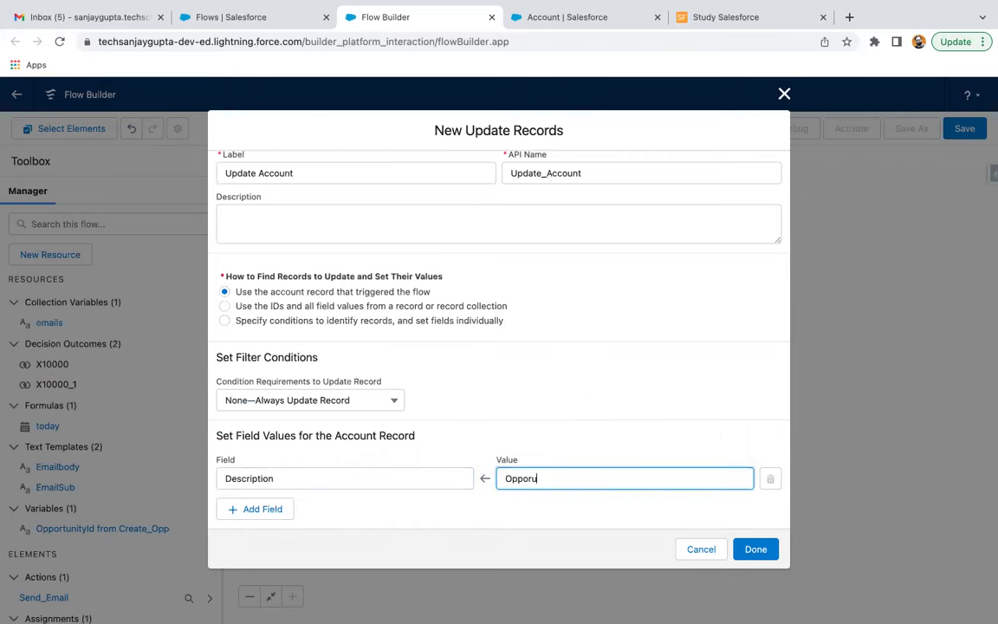
key(BackSpace)
text(tunity is Created!)
click(755, 549)
- Copy the Send Email action from the >=10000 branch and paste it into the <10000 branch
mouse_move(508, 333)
mouse_down()
mouse_move(507, 390)
mouse_move(504, 333)
mouse_up()
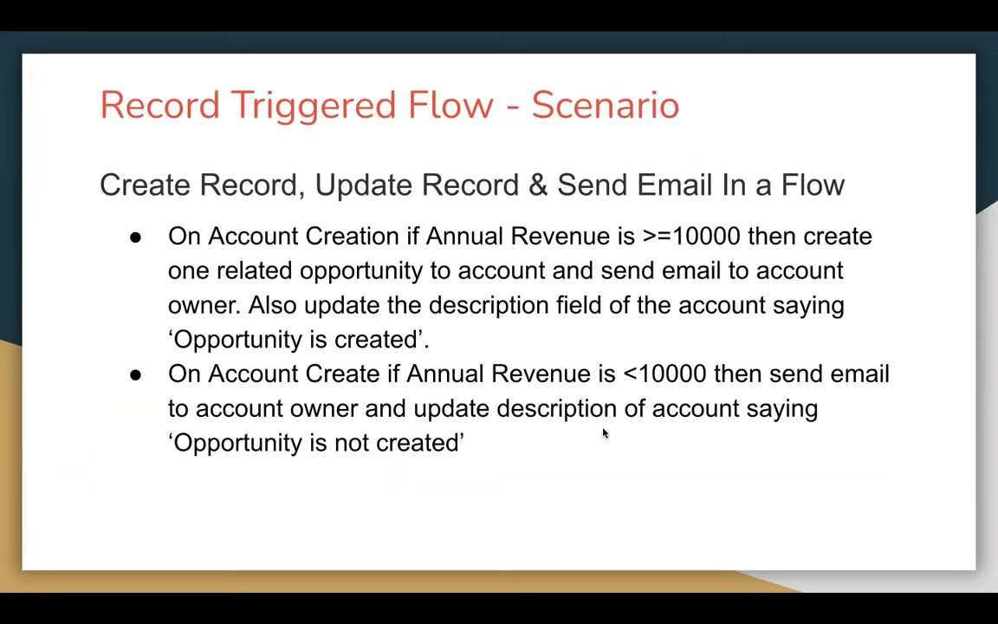
key(ctrl+Right)
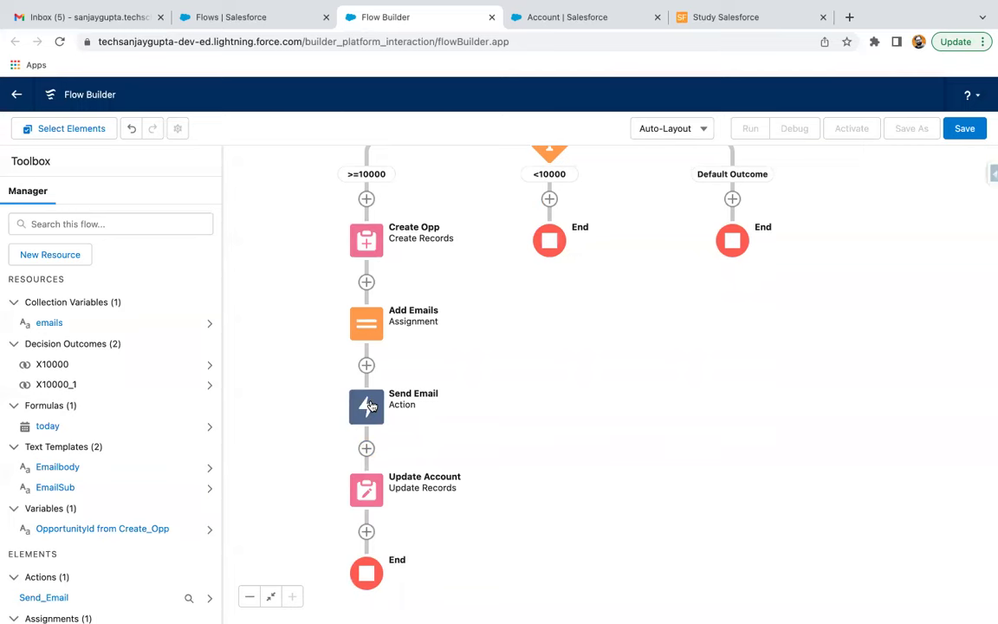
click(370, 406)
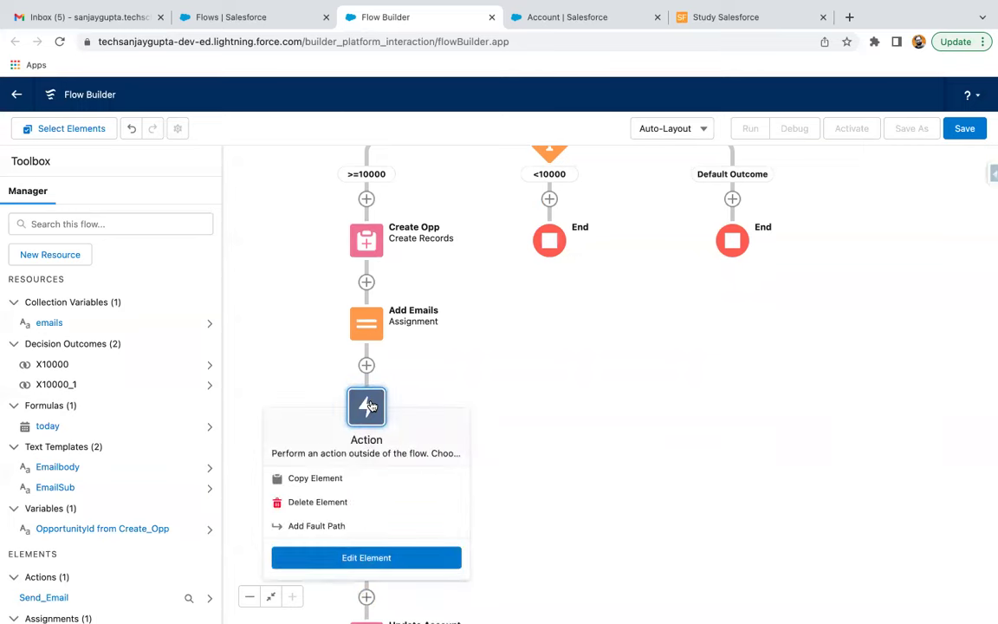
click(334, 479)
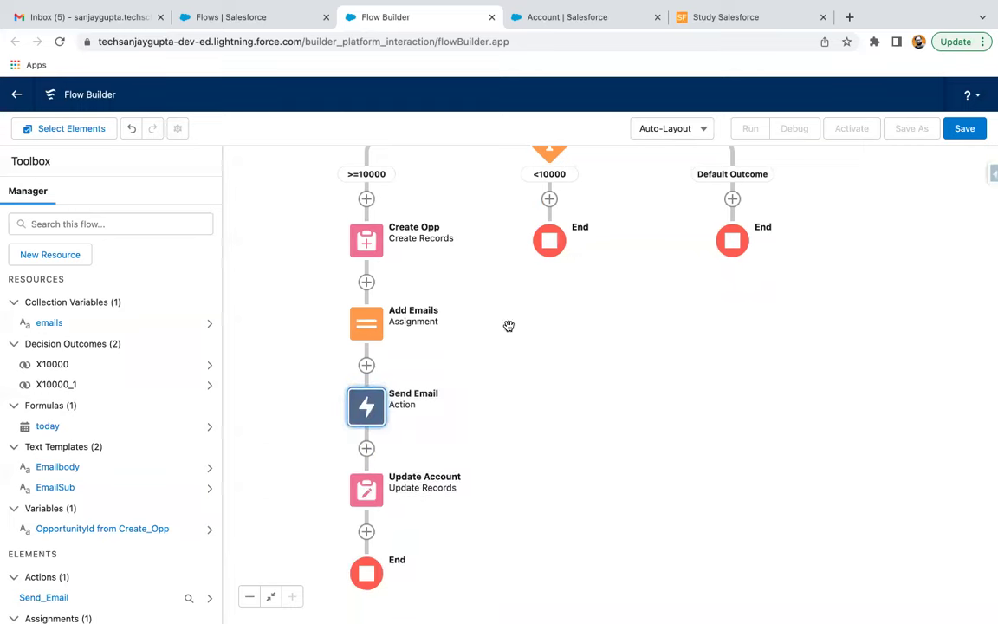
click(550, 198)
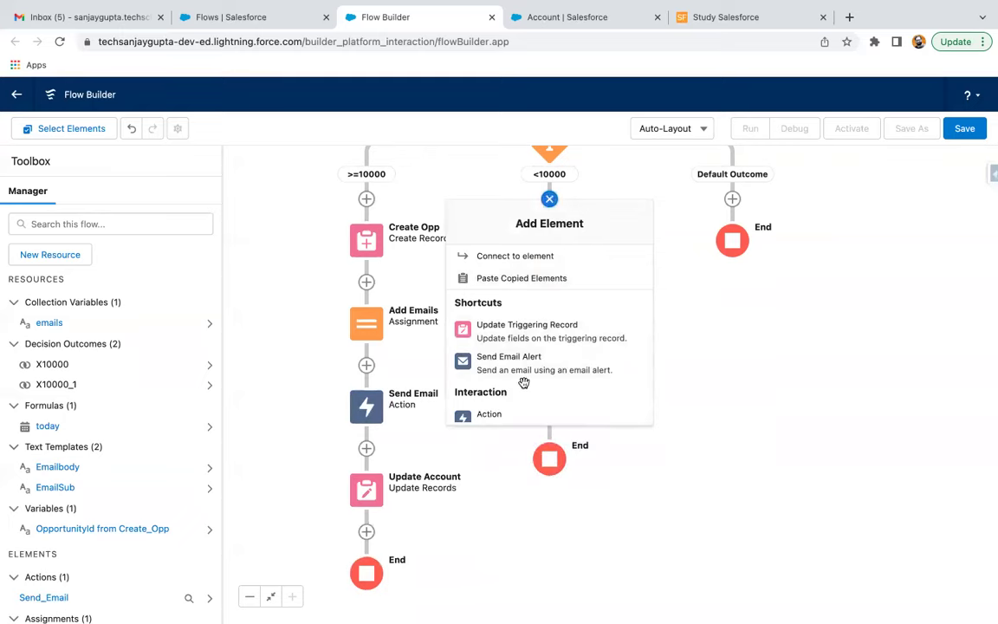
scroll(523, 381, down, 1)
scroll(524, 381, up, 1)
scroll(524, 381, down, 1)
scroll(523, 381, down, 1)
scroll(523, 381, up, 2)
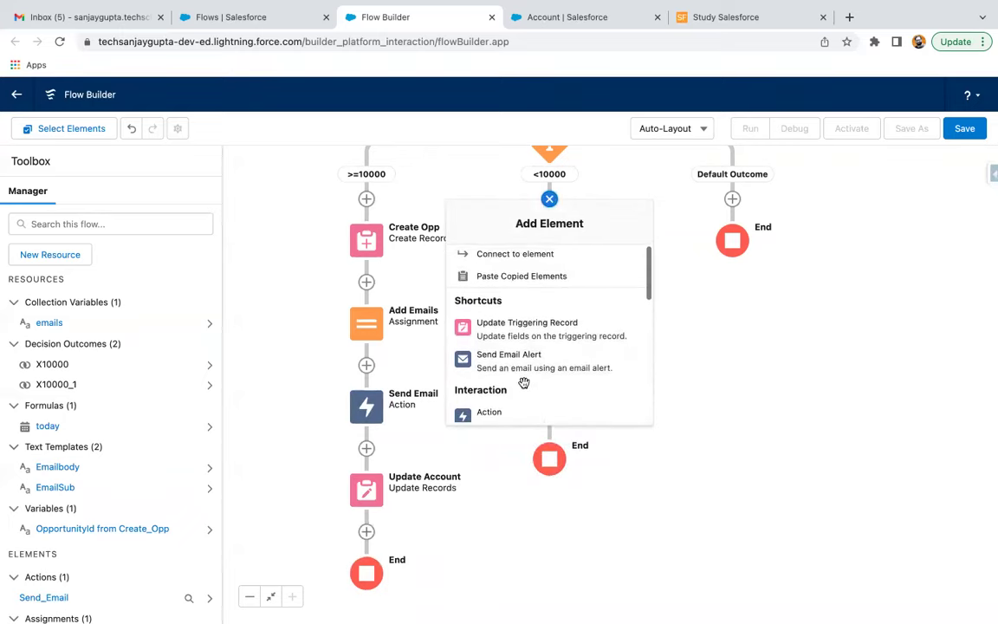
click(537, 278)
- Copy the Add Emails assignment and paste it before Send Email in the <10000 branch
click(375, 326)
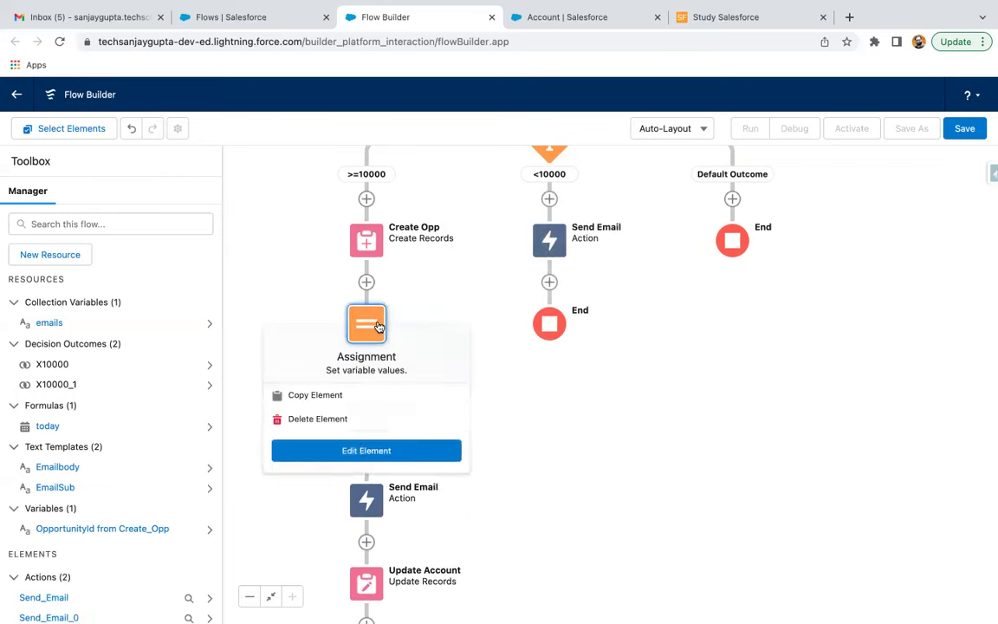
click(325, 397)
click(550, 199)
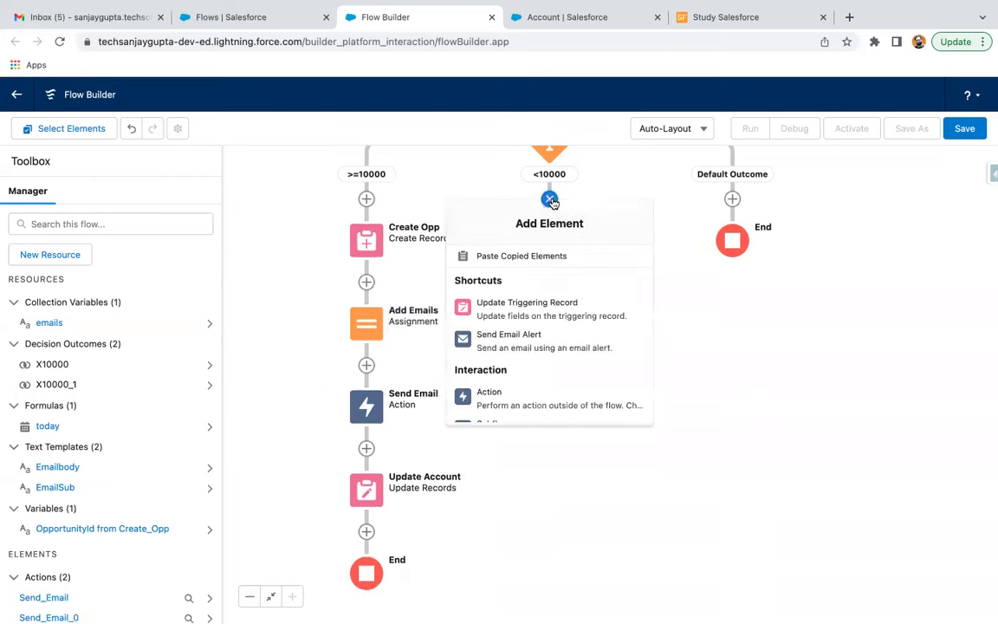
click(535, 270)
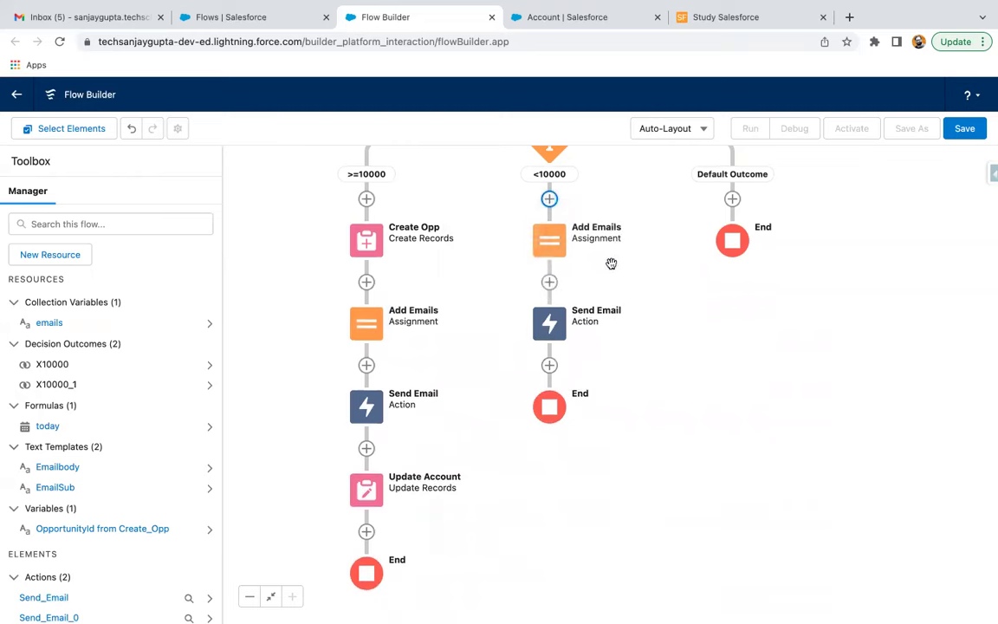
- Review the settings of the pasted Add Emails assignment and Send Email action in the <10000 branch
double_click(553, 239)
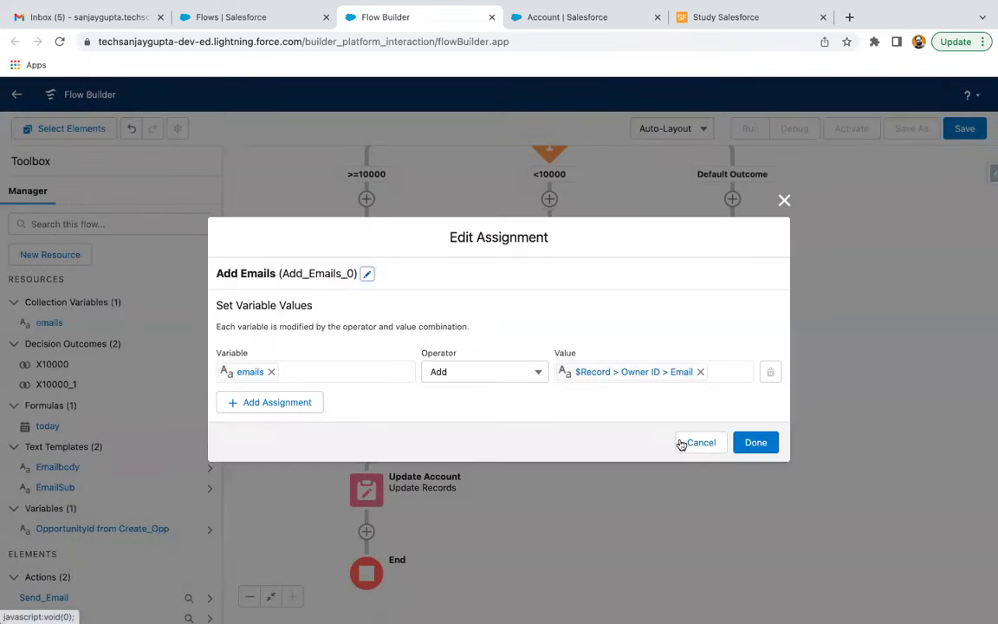
click(701, 443)
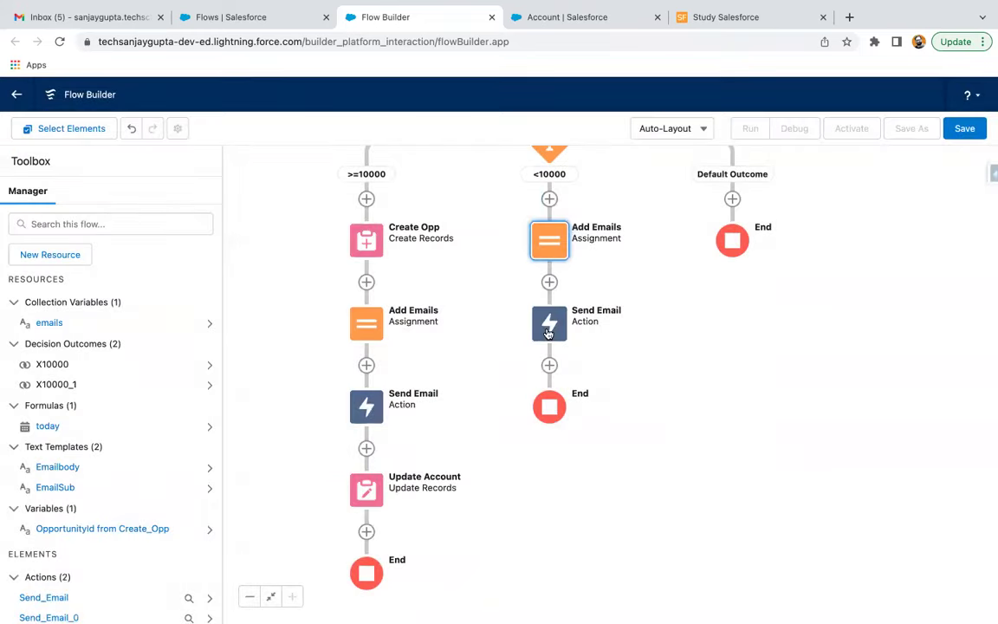
double_click(549, 323)
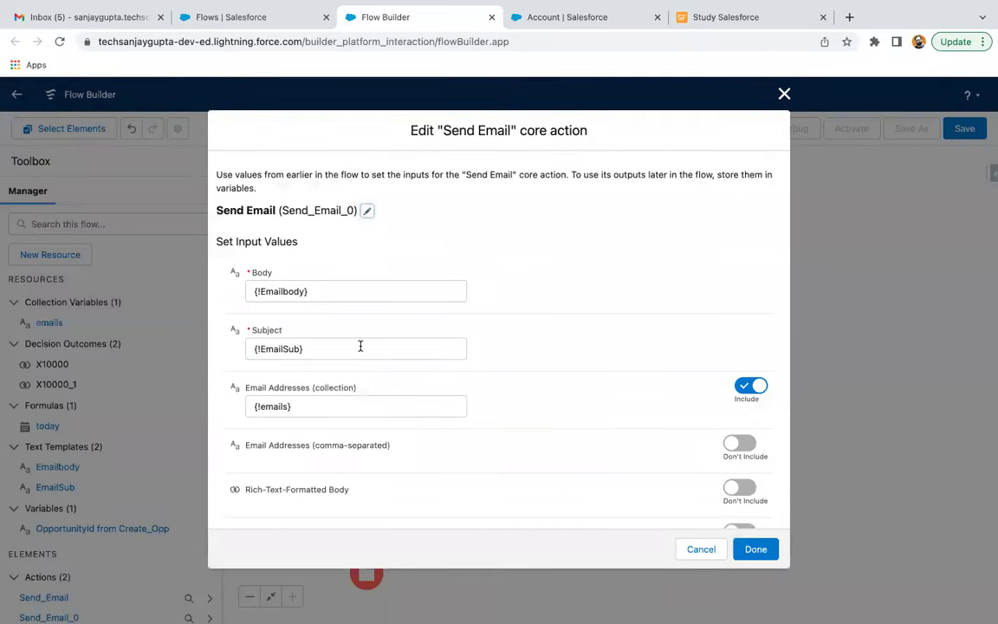
scroll(380, 366, down, 1)
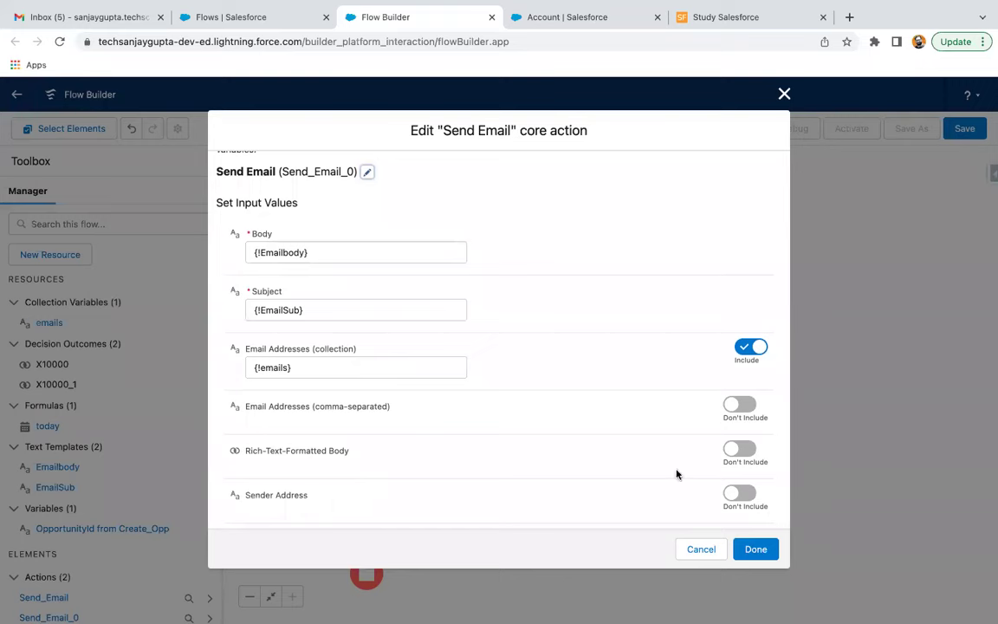
click(754, 548)
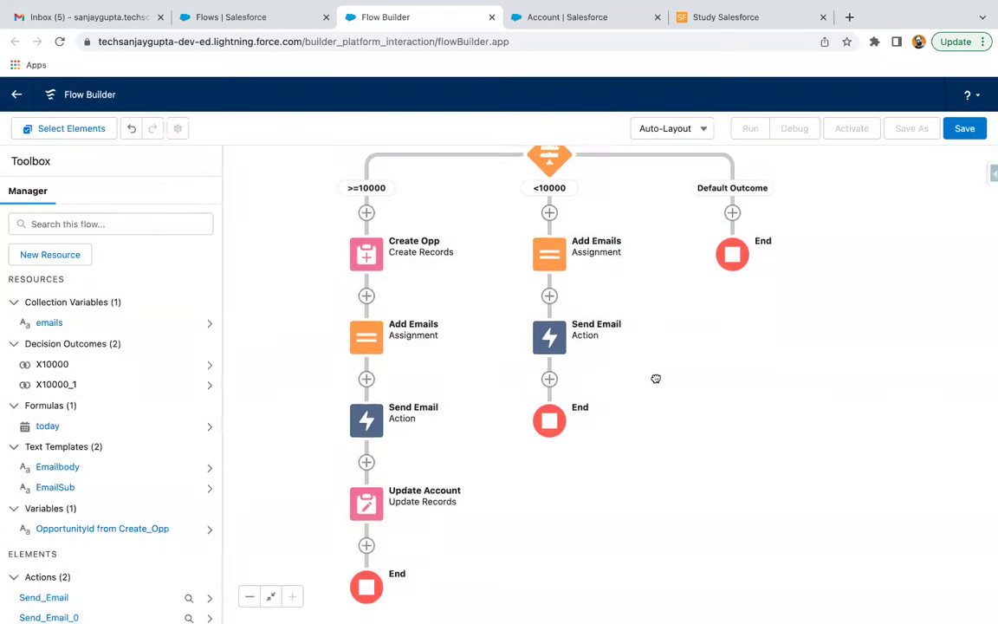
- Replace "An Opportunity is Created!" in the Emailbody text template with "Welcome!" followed by a "Thanks!" line, and save the template
drag(655, 368, 651, 398)
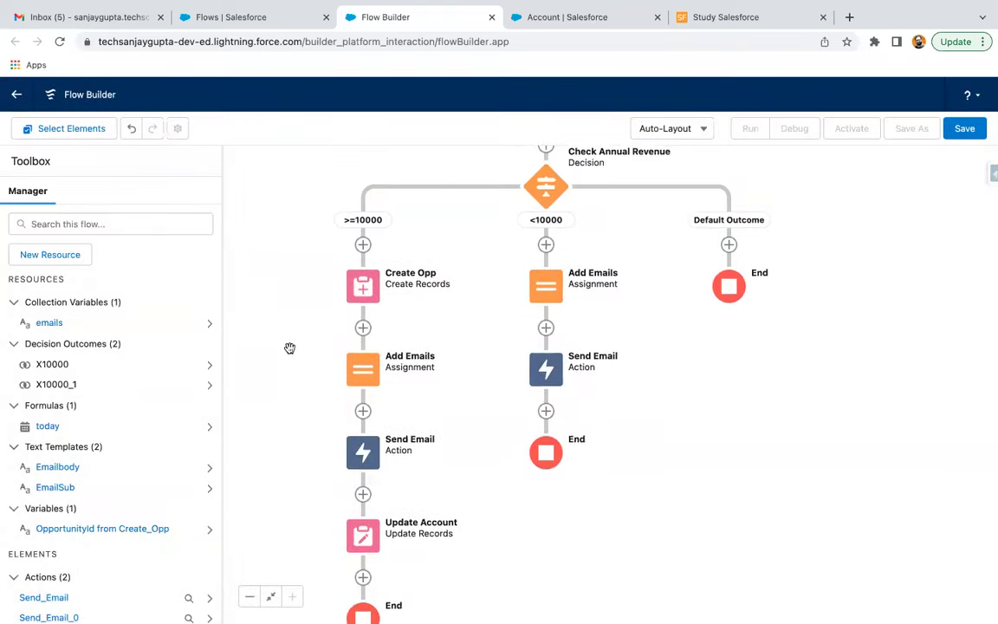
scroll(69, 388, down, 1)
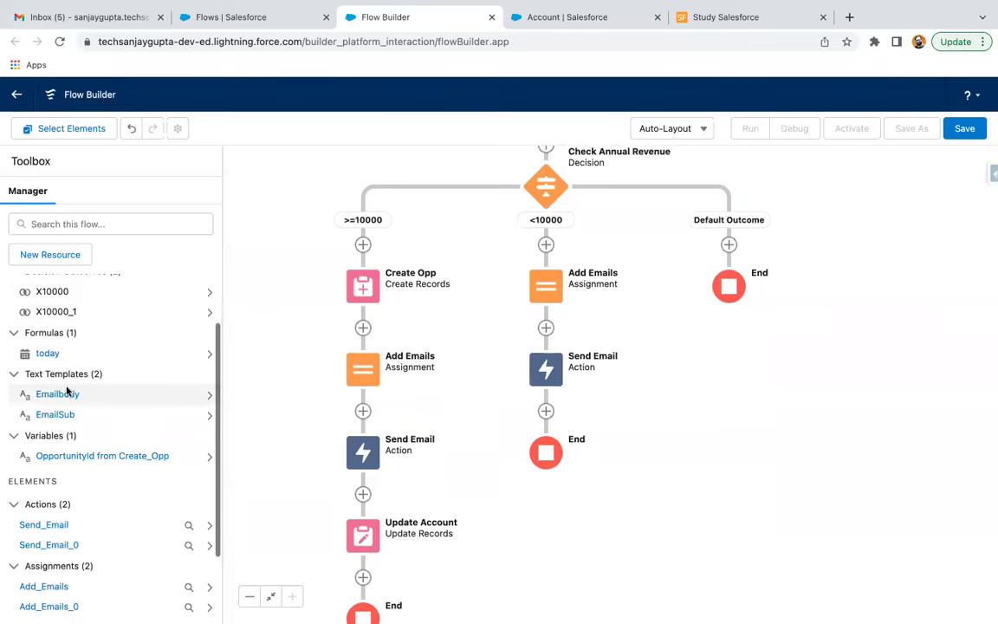
click(65, 394)
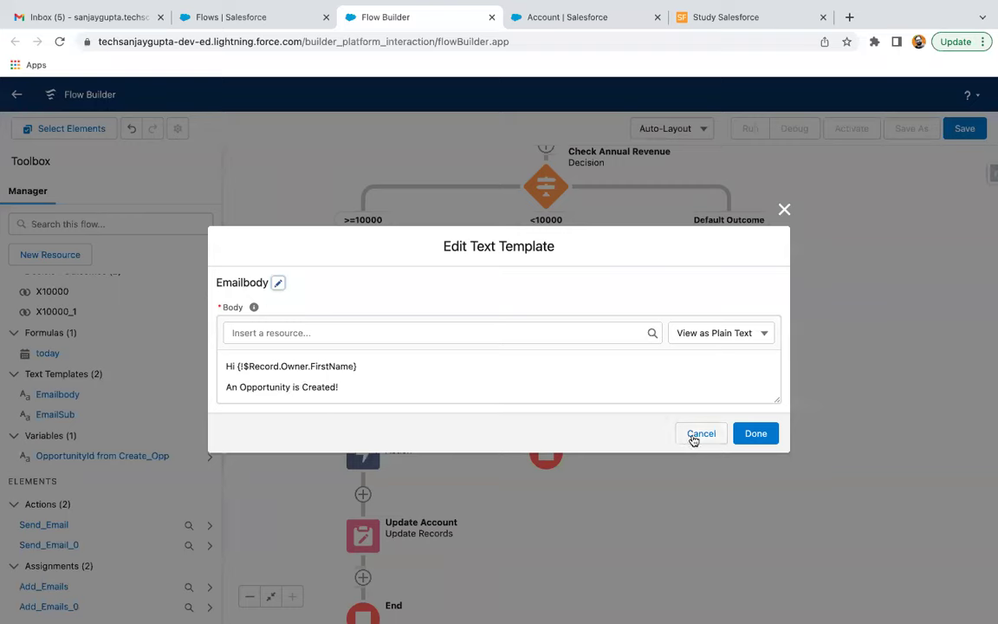
click(354, 383)
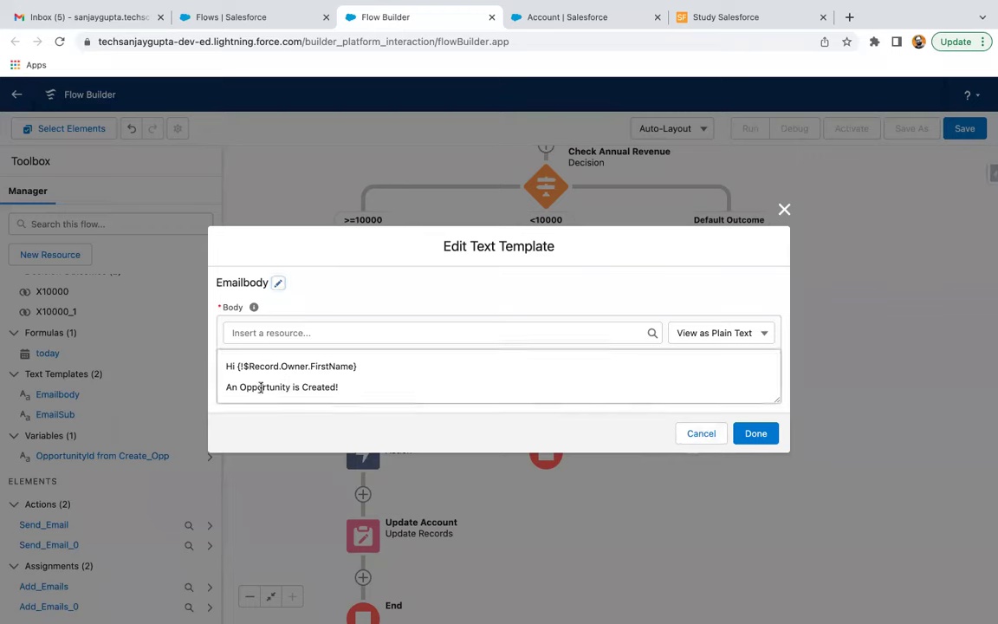
drag(226, 386, 340, 389)
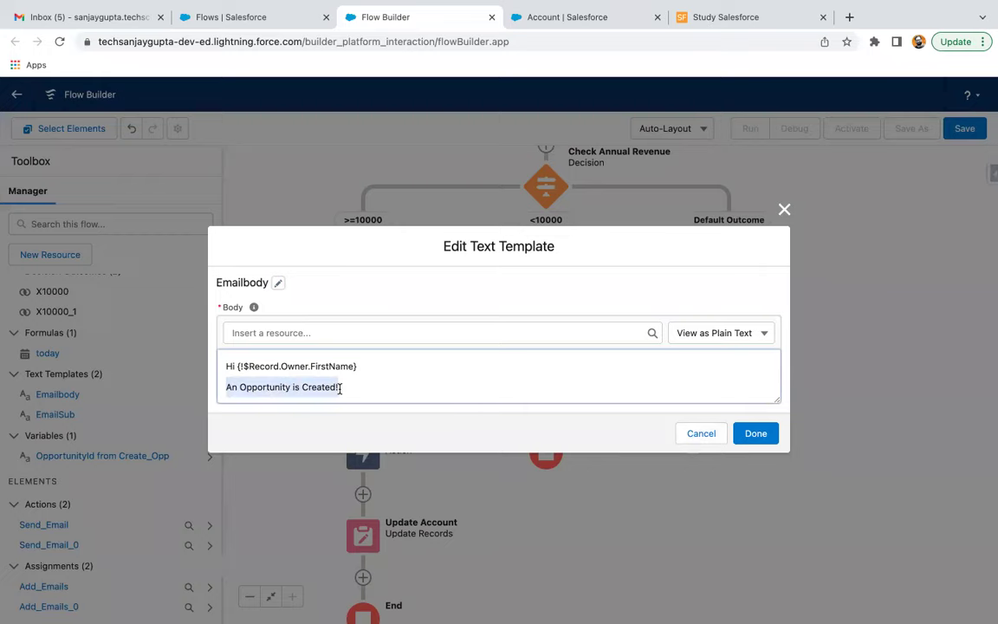
key(BackSpace)
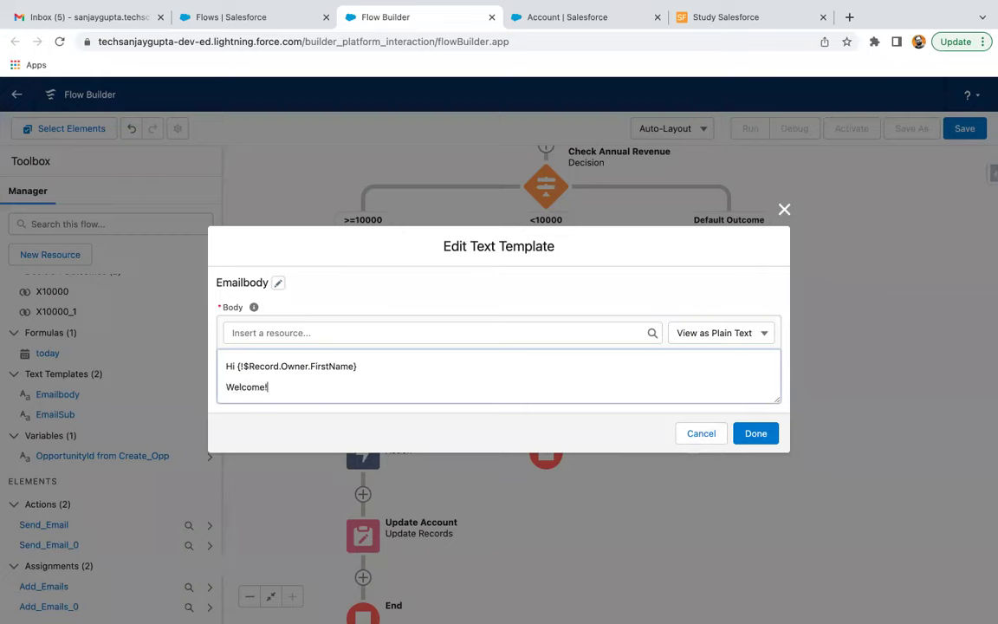
key(Return)
text(Thanks!)
scroll(373, 389, up, 2)
click(756, 433)
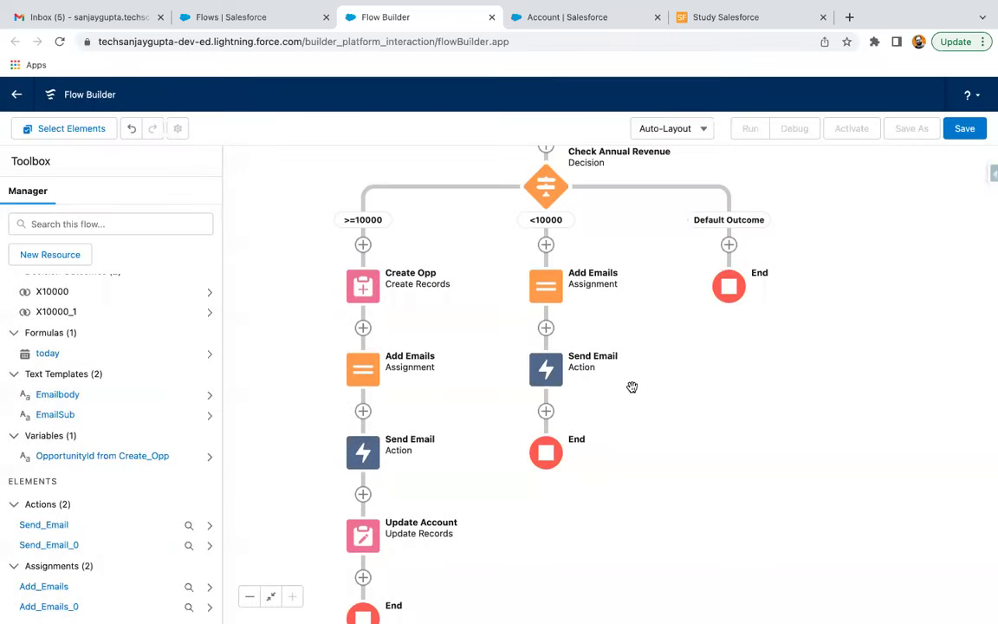
scroll(637, 389, down, 1)
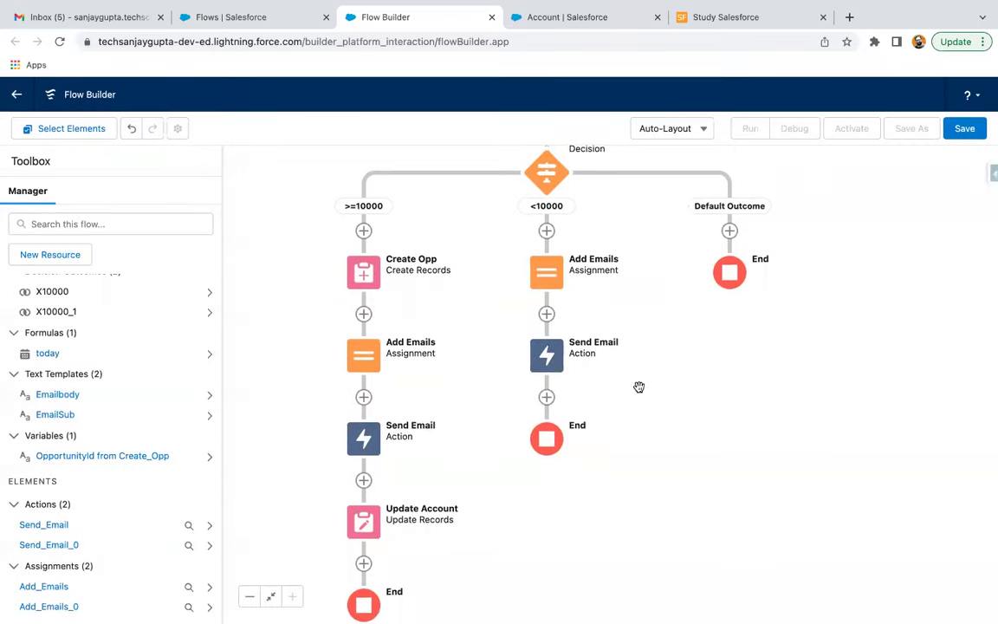
click(545, 397)
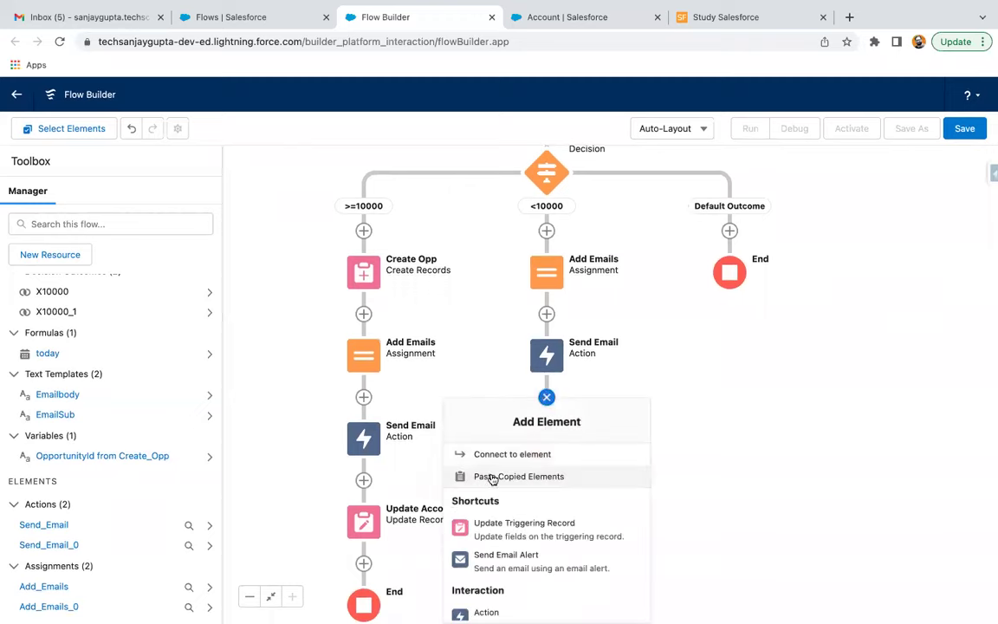
click(519, 530)
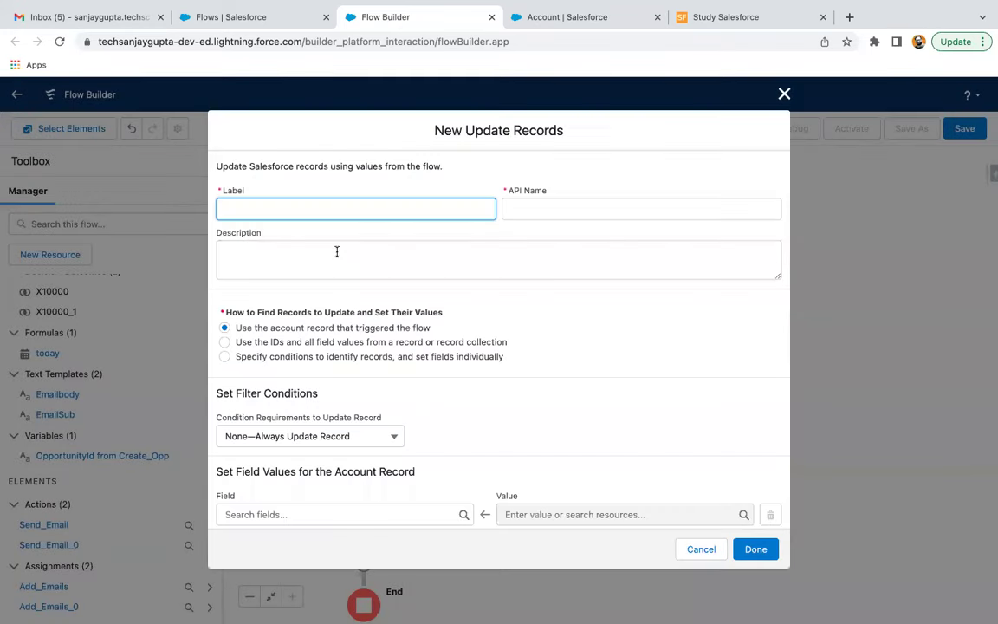
text(Update Account)
key(Tab)
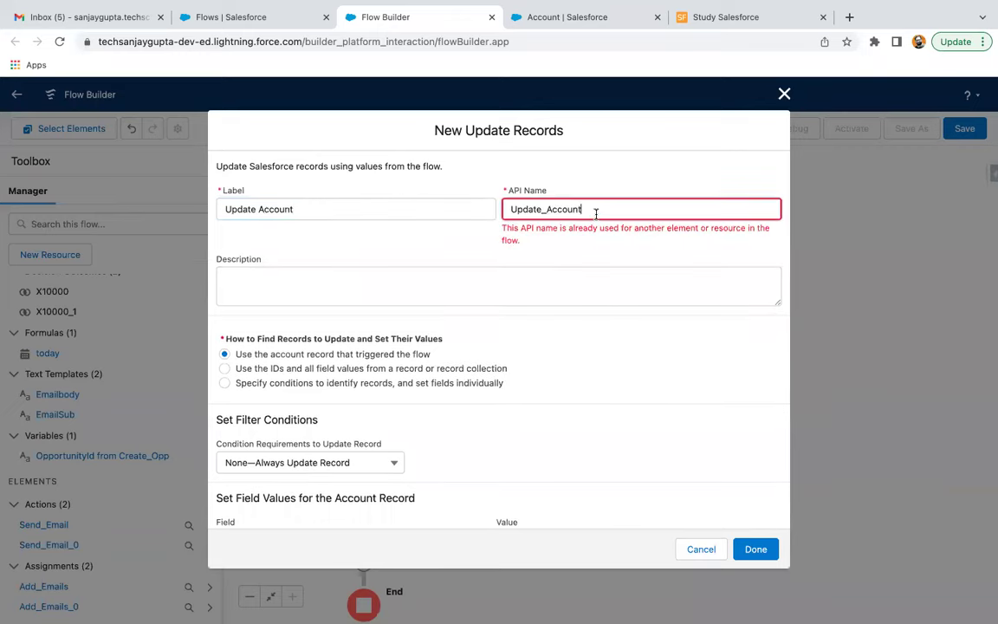
scroll(460, 401, down, 2)
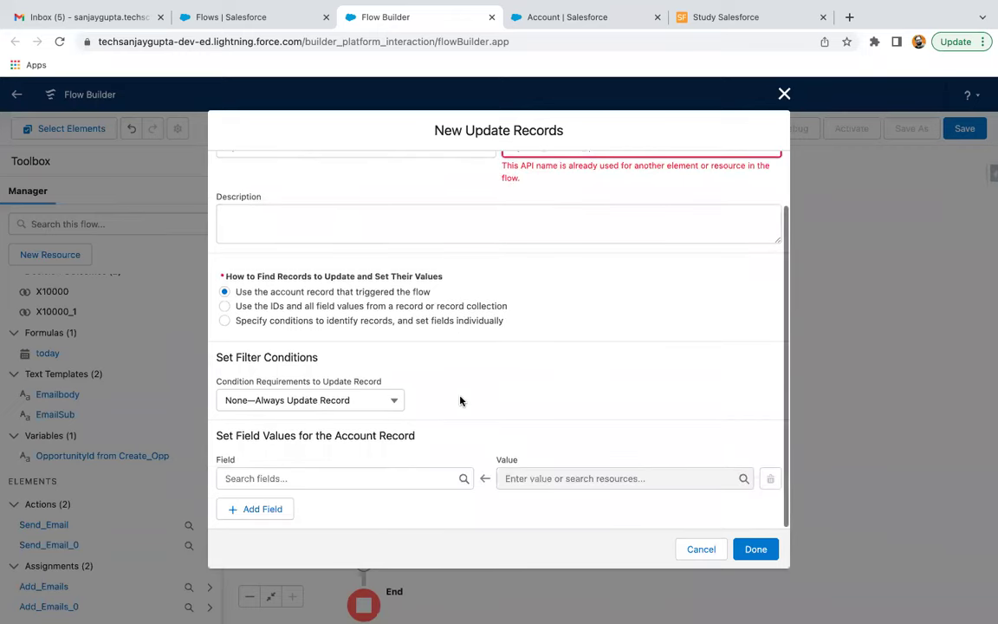
scroll(460, 401, up, 2)
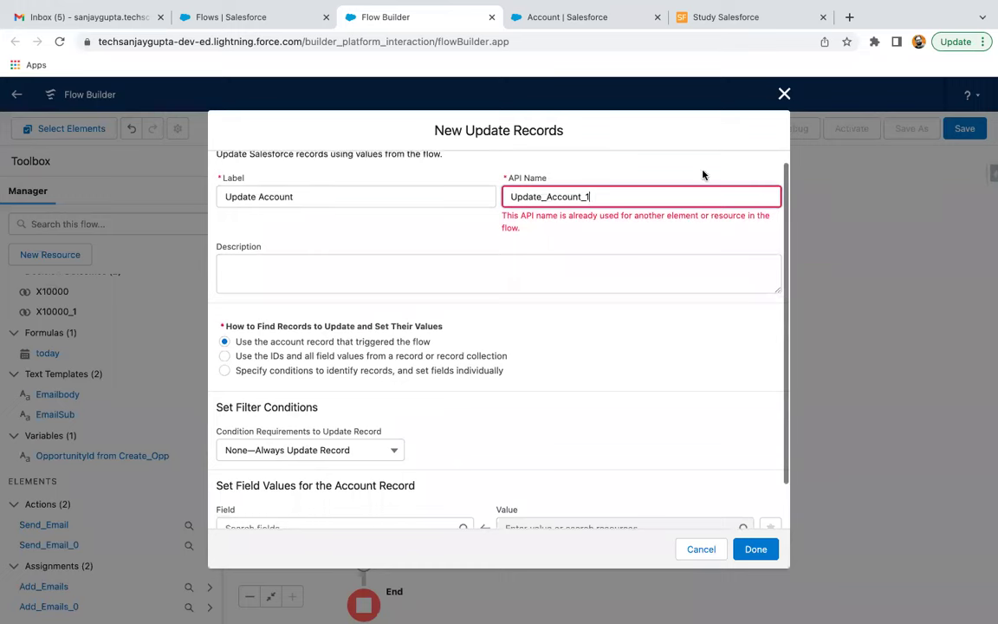
click(784, 94)
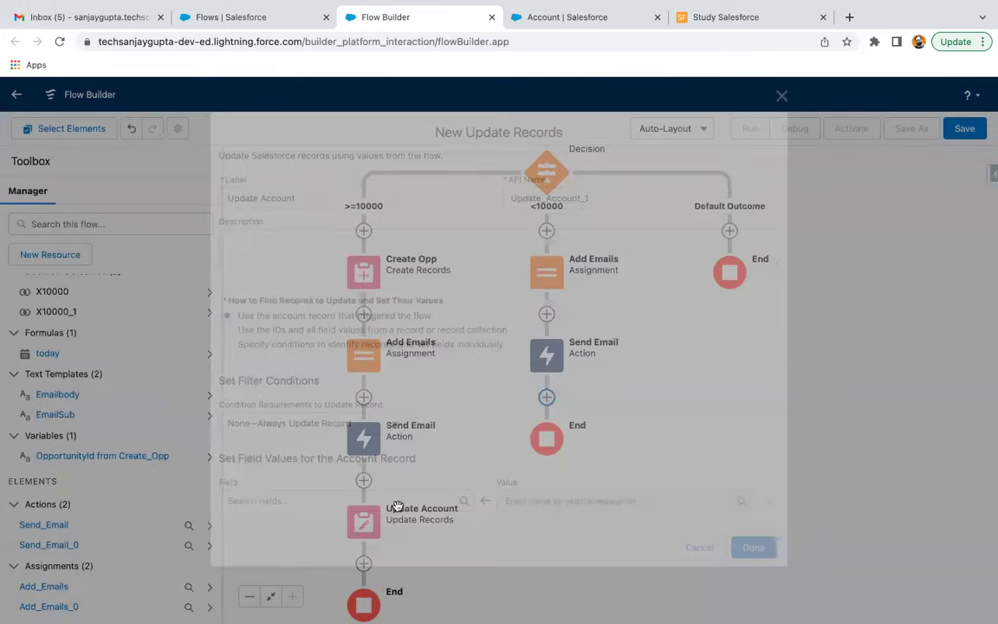
- Copy the Update Account element from the >=10000 branch and paste it after Send Email in the <10000 branch
drag(507, 509, 506, 452)
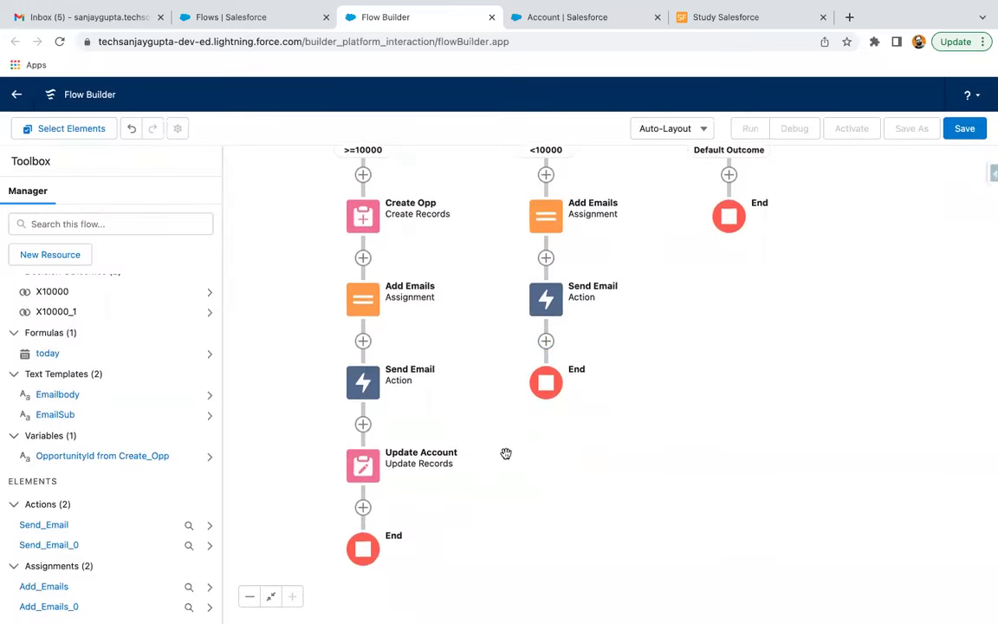
click(363, 465)
click(326, 538)
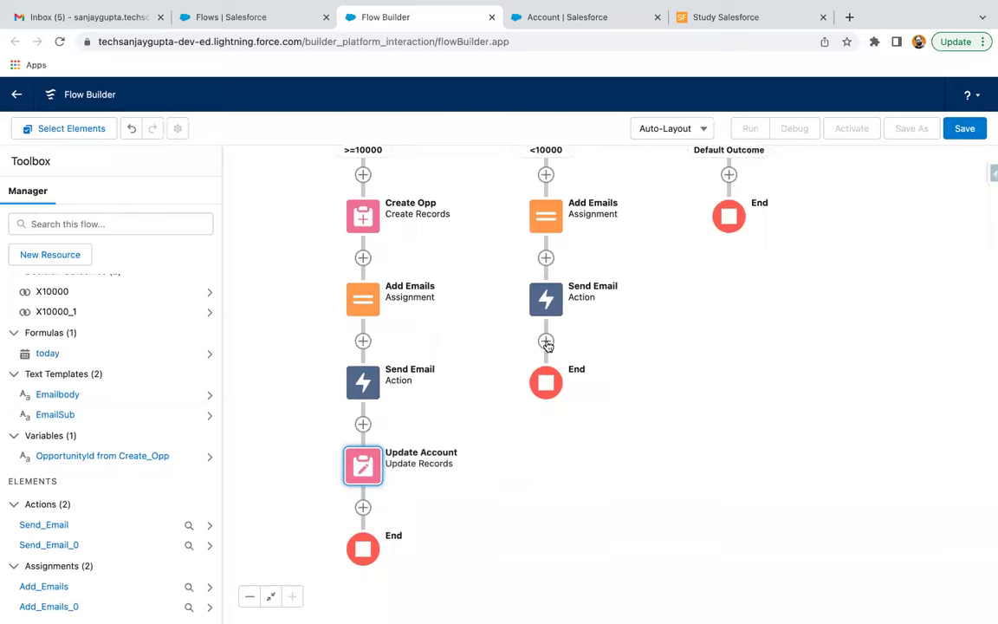
click(545, 341)
click(548, 421)
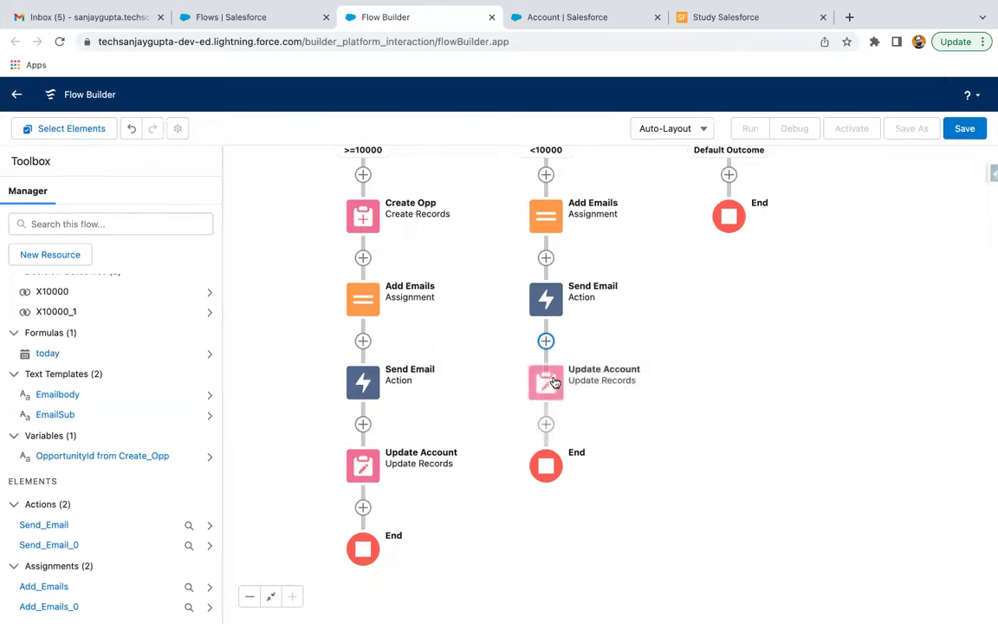
- Set the Description value to "Opportunity is Not Created!" in the <10000 branch's Update Account element and save the element
double_click(555, 381)
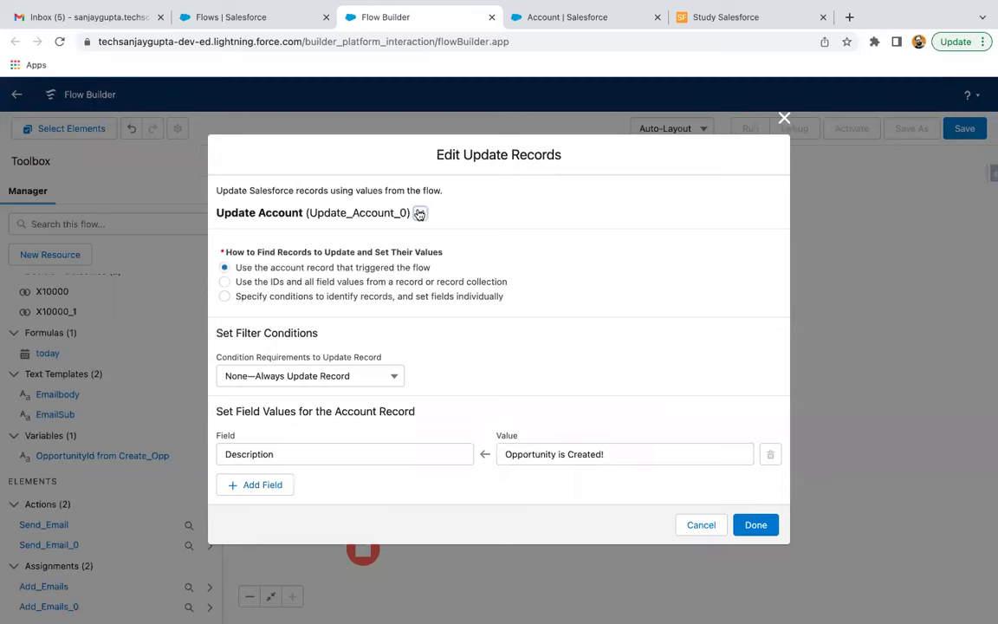
click(421, 217)
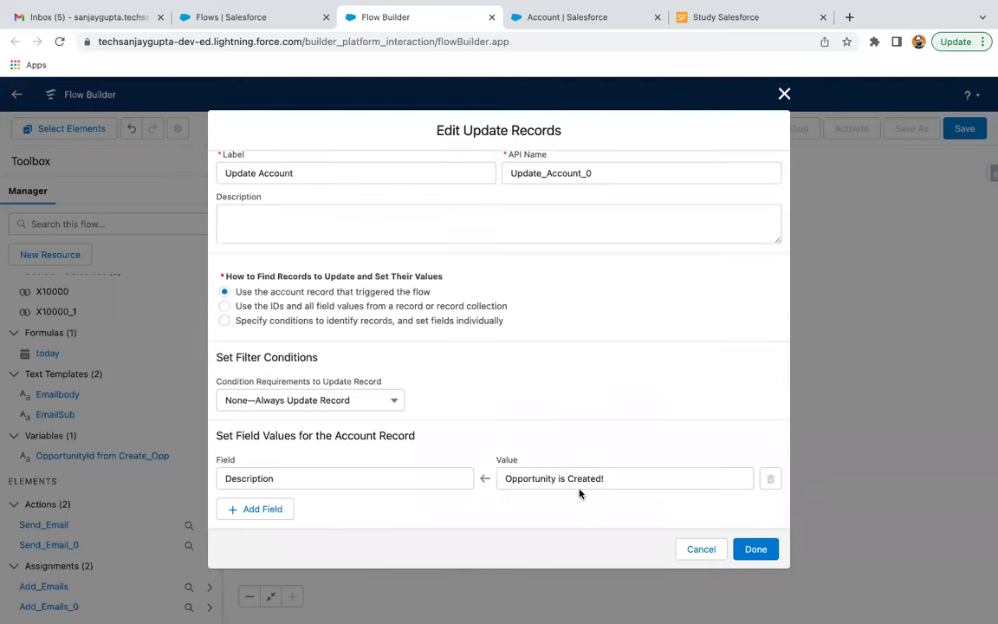
click(568, 481)
text(Not)
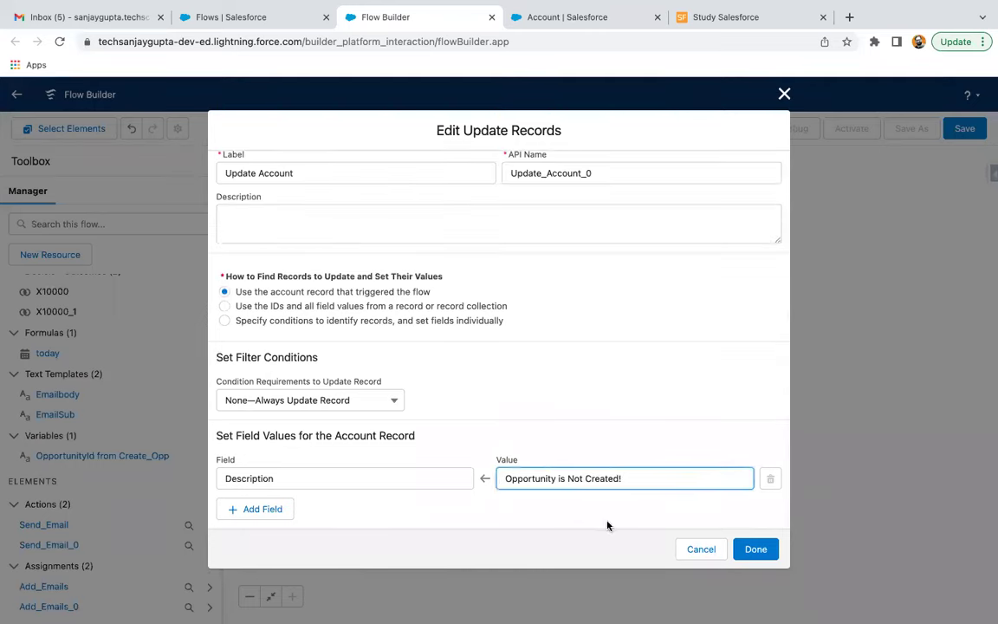
click(756, 548)
- Save the flow with the label "Create Record, Update Record and Send Email" and activate it
scroll(744, 360, up, 5)
drag(809, 566, 797, 292)
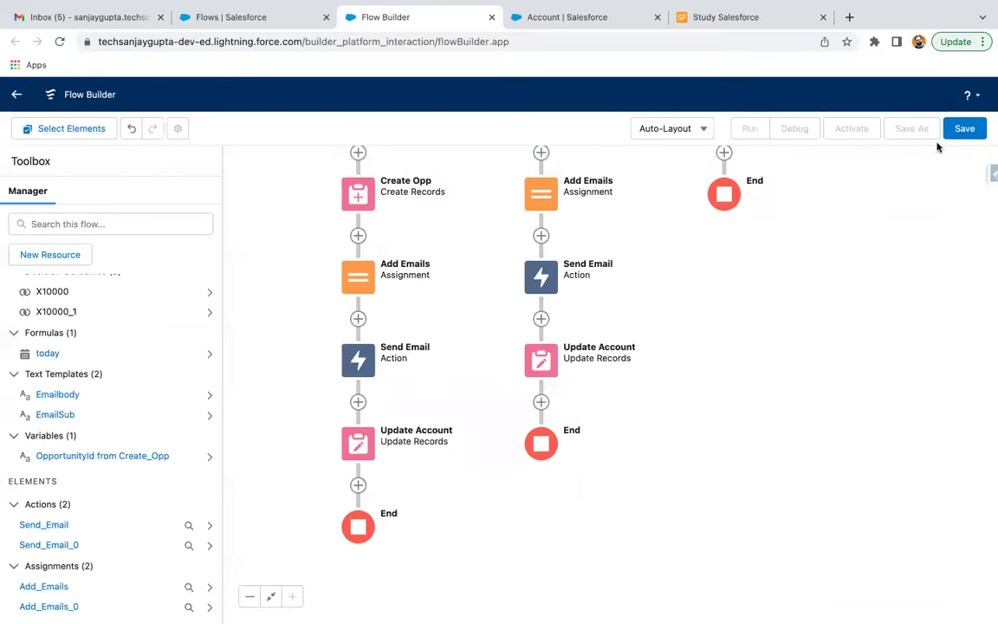
click(963, 130)
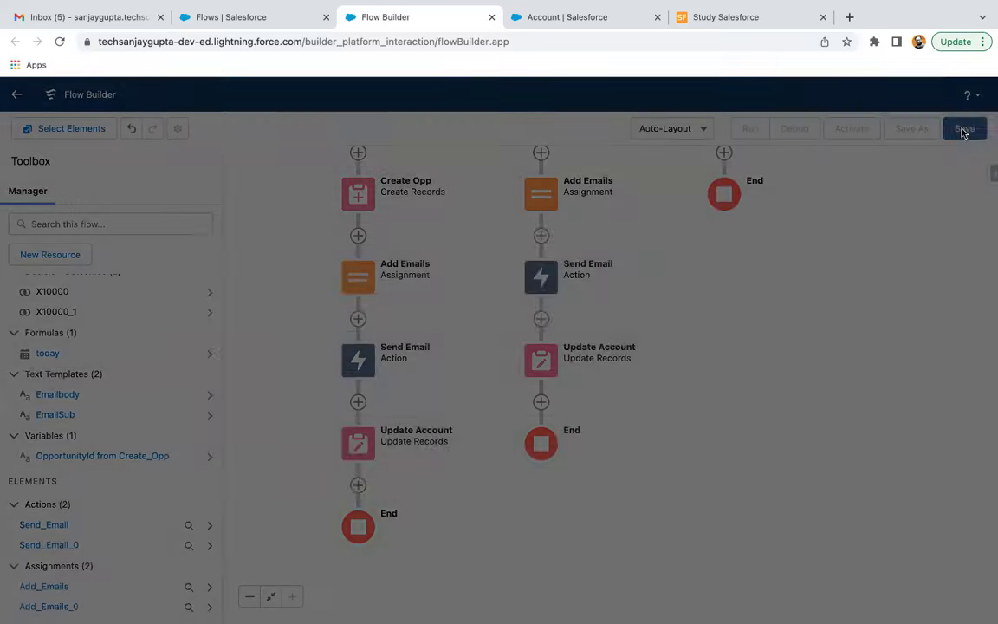
text(Create)
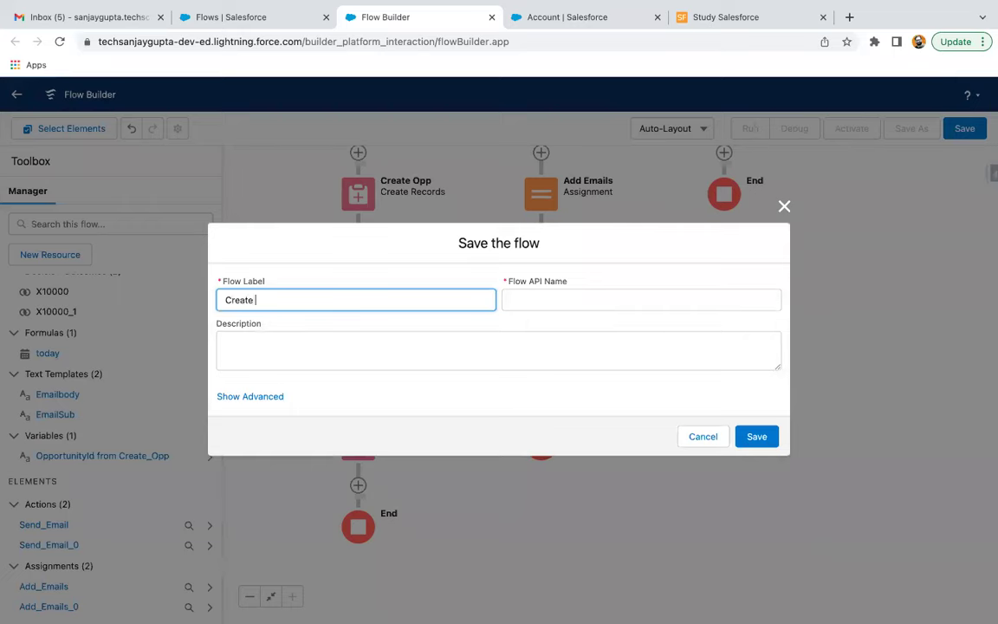
text( Record, Update Record and Send Email)
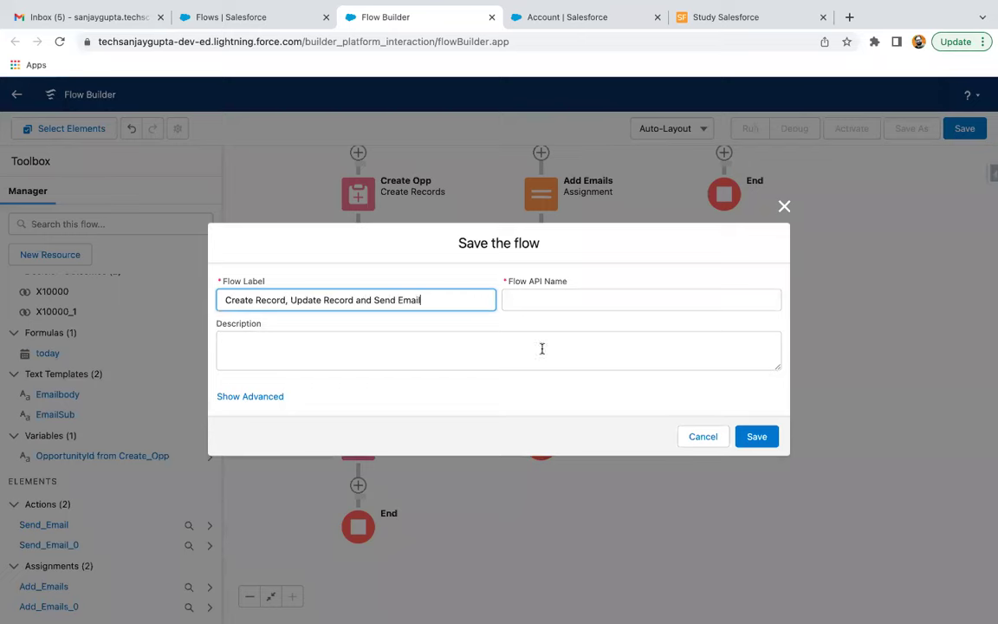
click(512, 346)
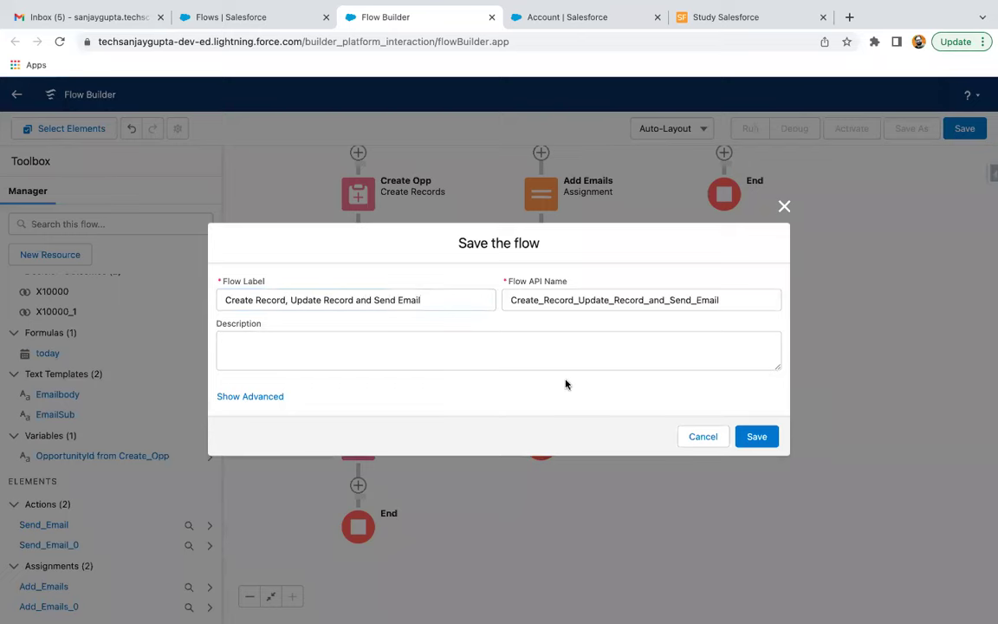
click(756, 436)
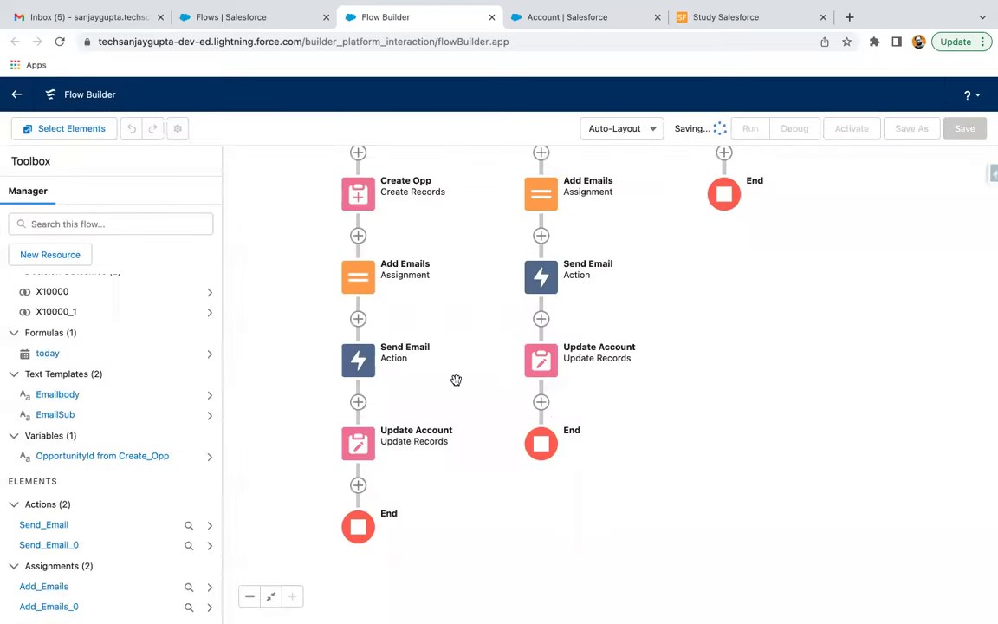
click(852, 129)
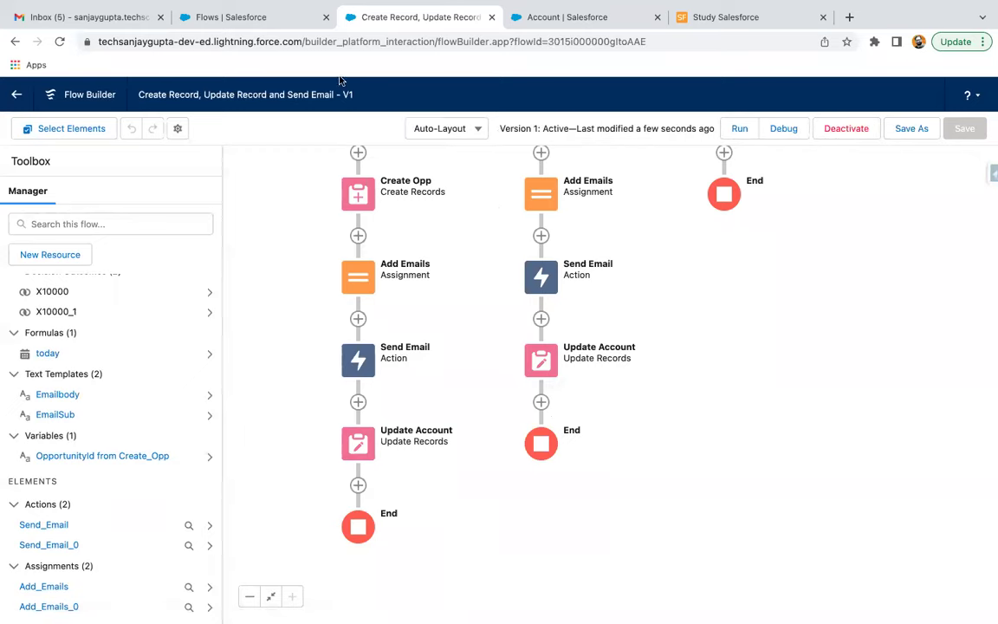
- Switch from Setup to the Sales app and open the Accounts list
click(563, 17)
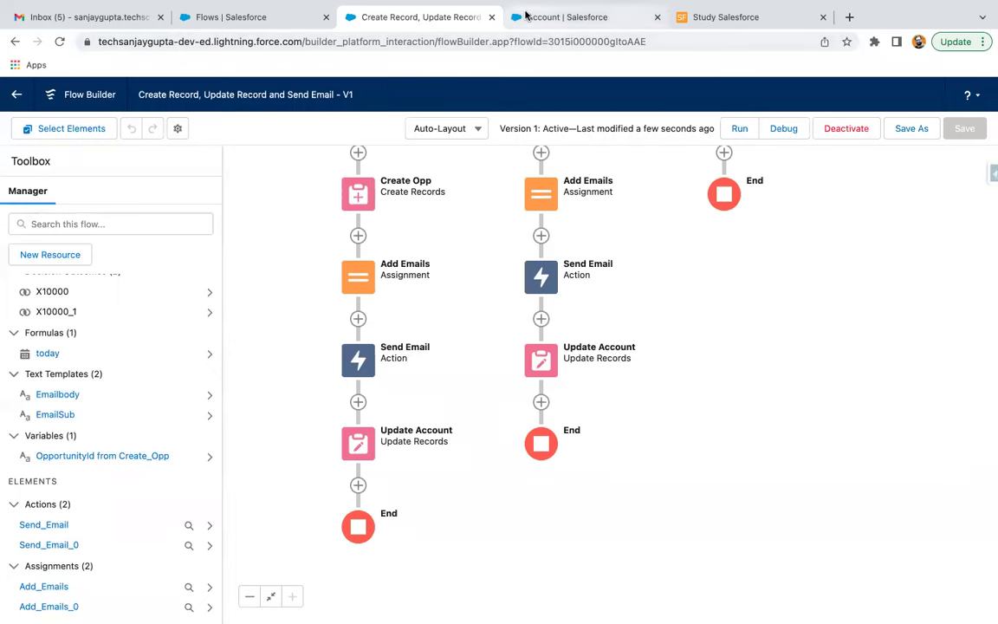
click(381, 36)
click(398, 17)
click(522, 17)
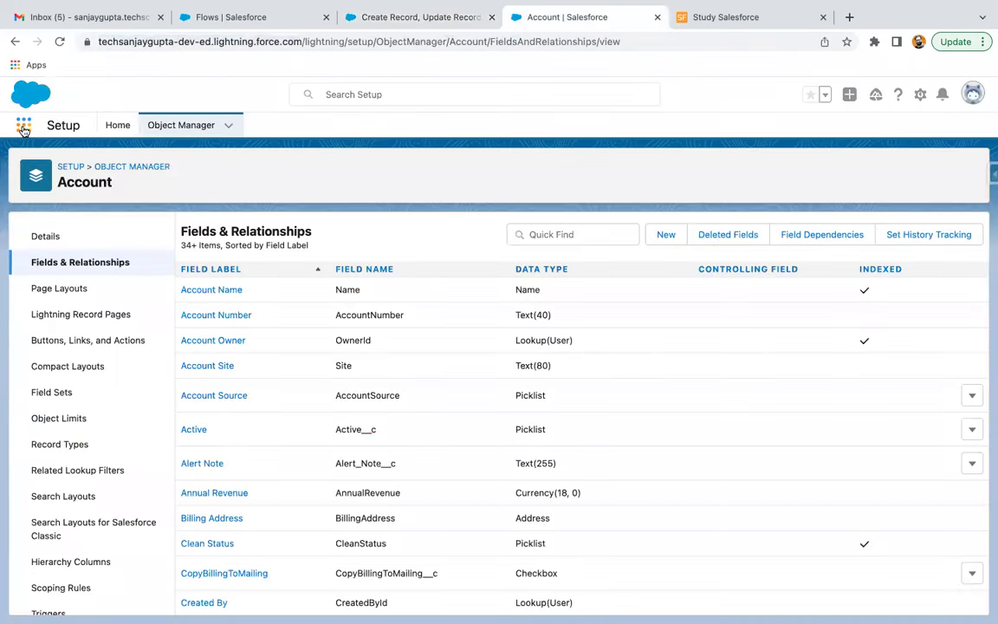
click(23, 126)
text(sales)
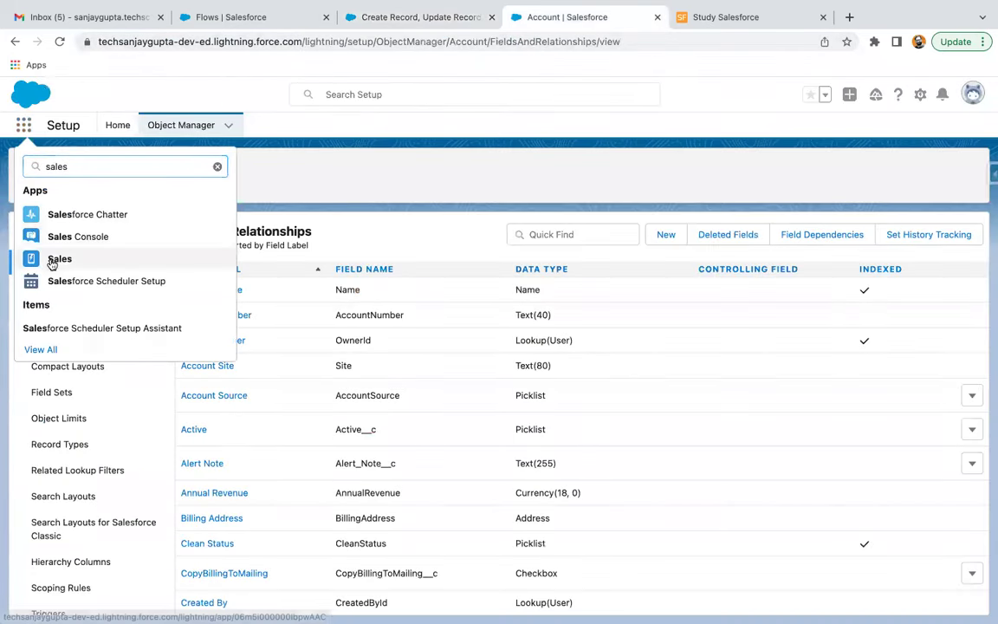
click(59, 259)
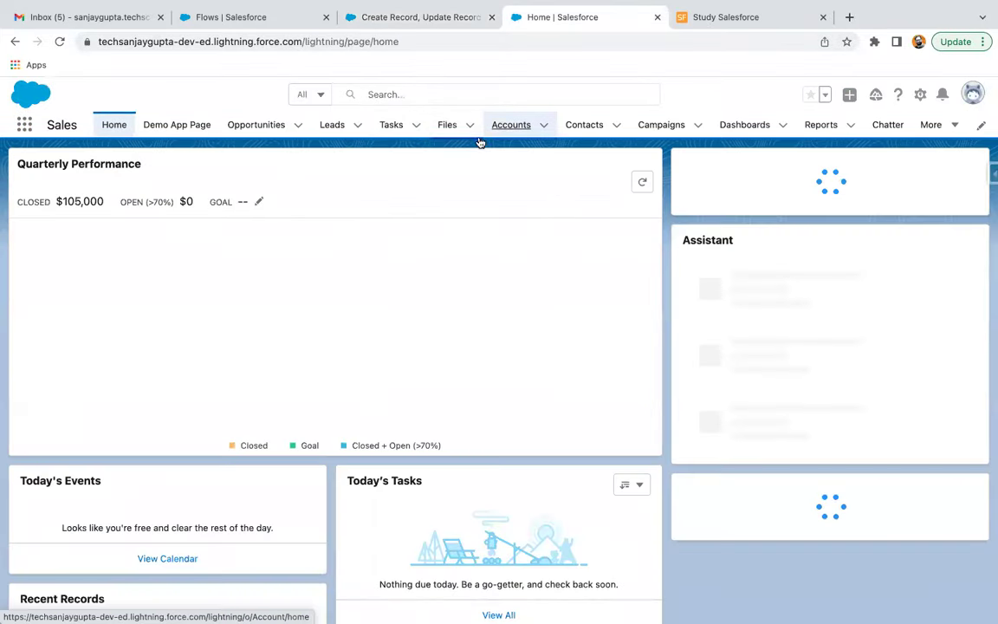
click(513, 128)
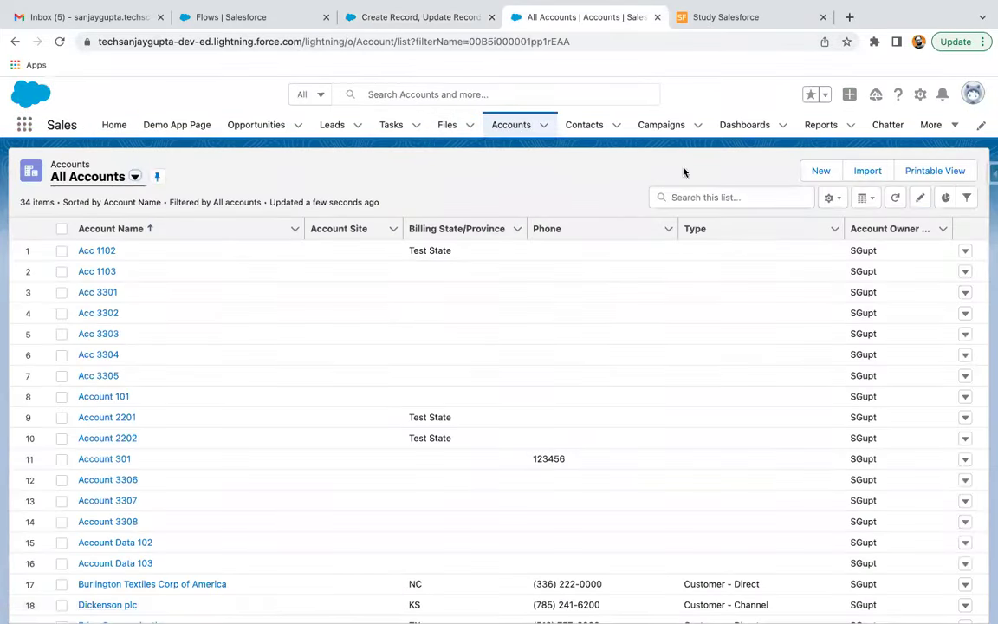
- Start a new account named "Account 2203" and set its Annual Revenue to 20000
click(821, 171)
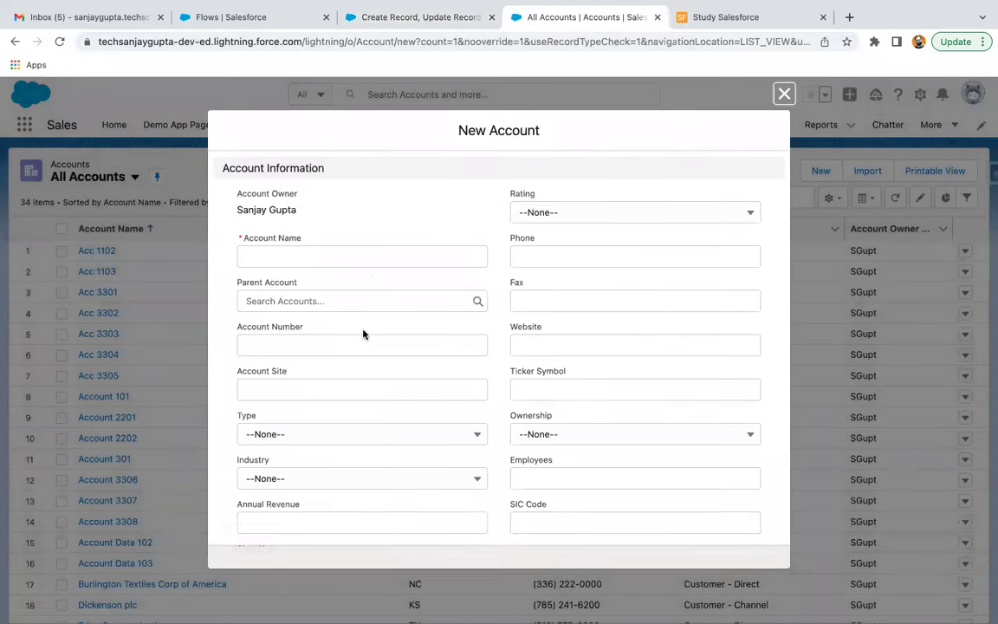
click(299, 255)
text(Acco)
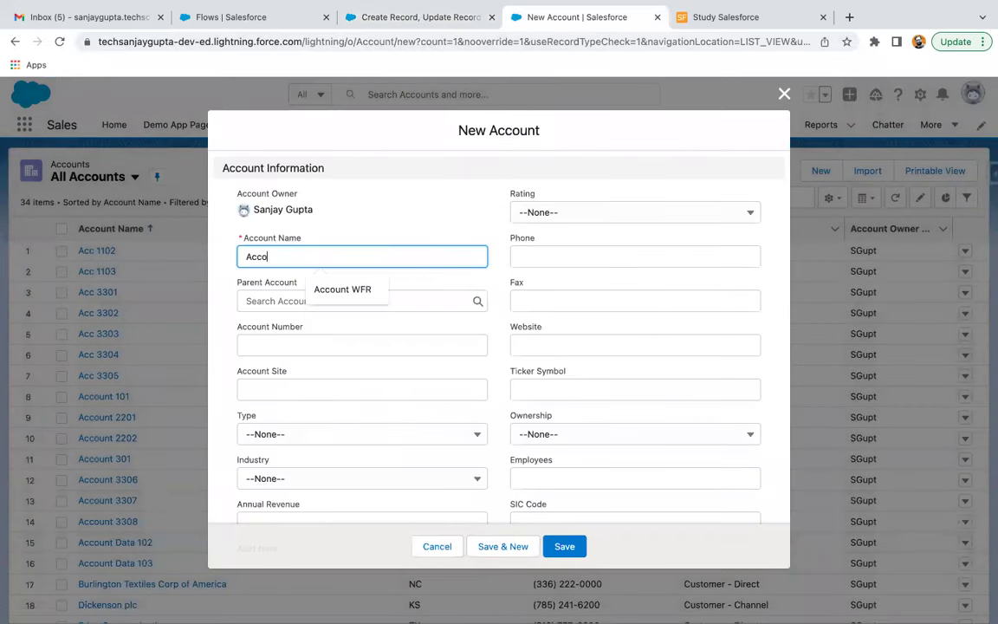
text(unt 2203)
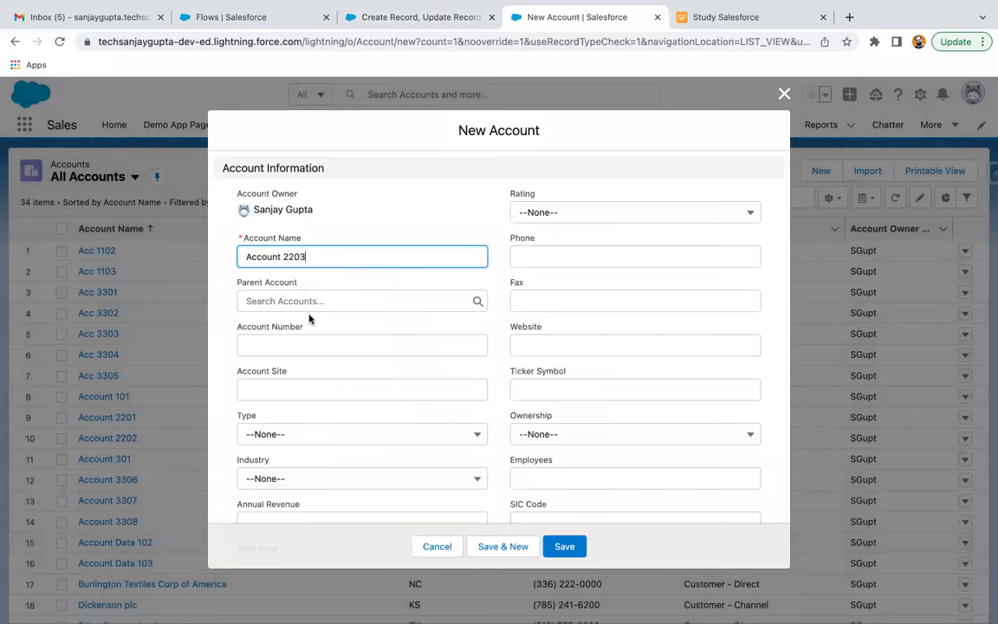
scroll(305, 422, down, 3)
click(307, 420)
text(20000)
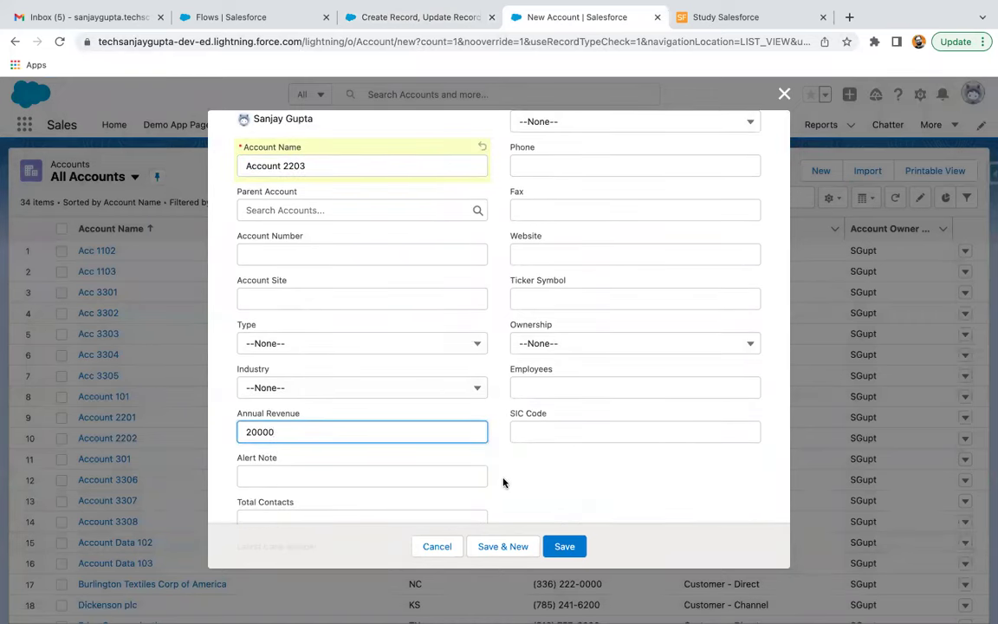
- Review the rest of the new account form down to the blank Description field and save the account
click(511, 479)
scroll(433, 472, down, 10)
scroll(424, 403, up, 10)
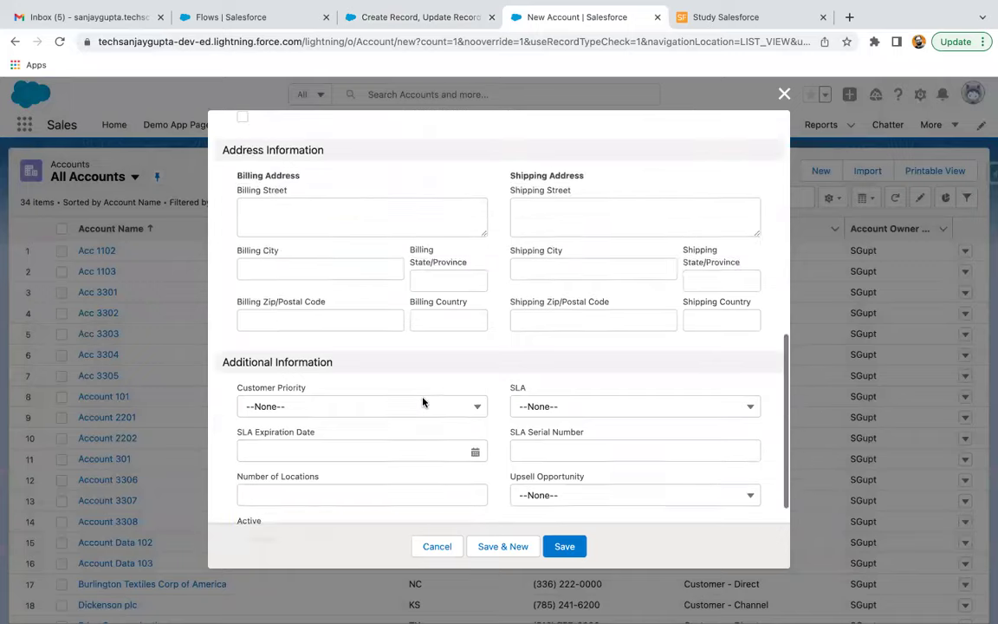
scroll(539, 420, down, 1)
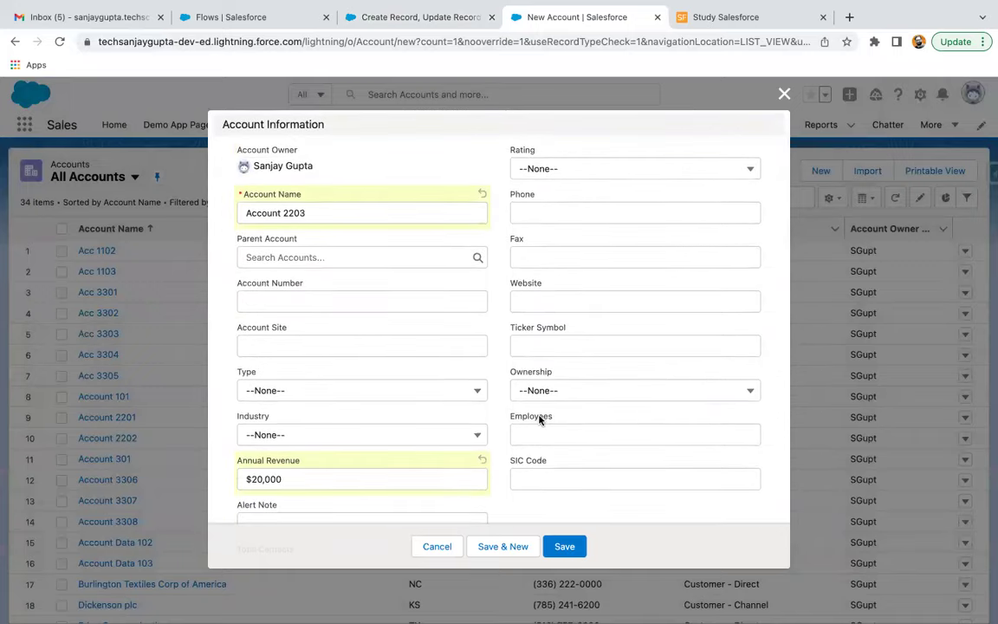
scroll(539, 420, down, 10)
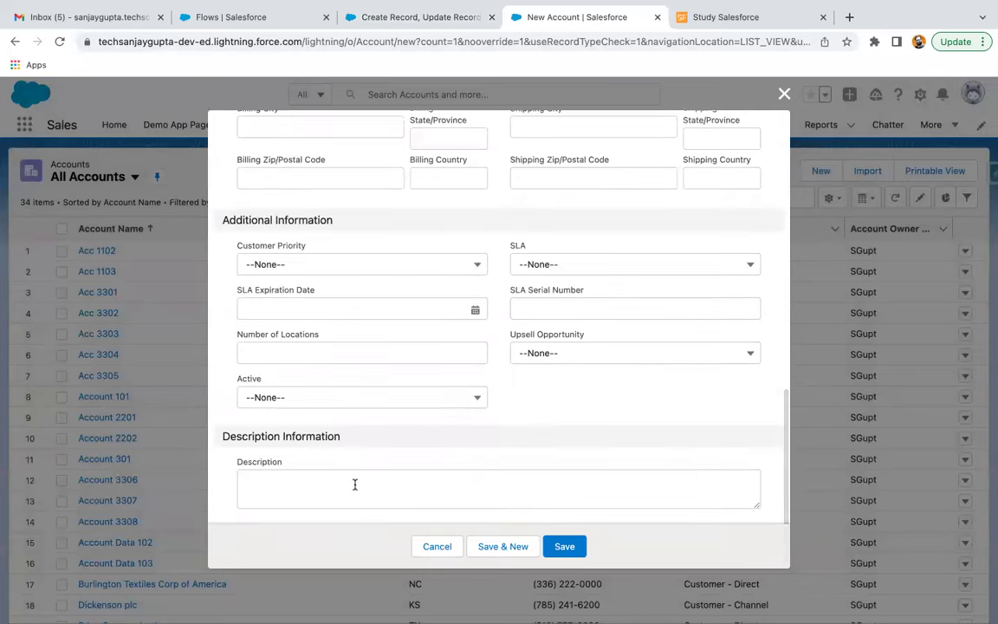
scroll(520, 335, up, 8)
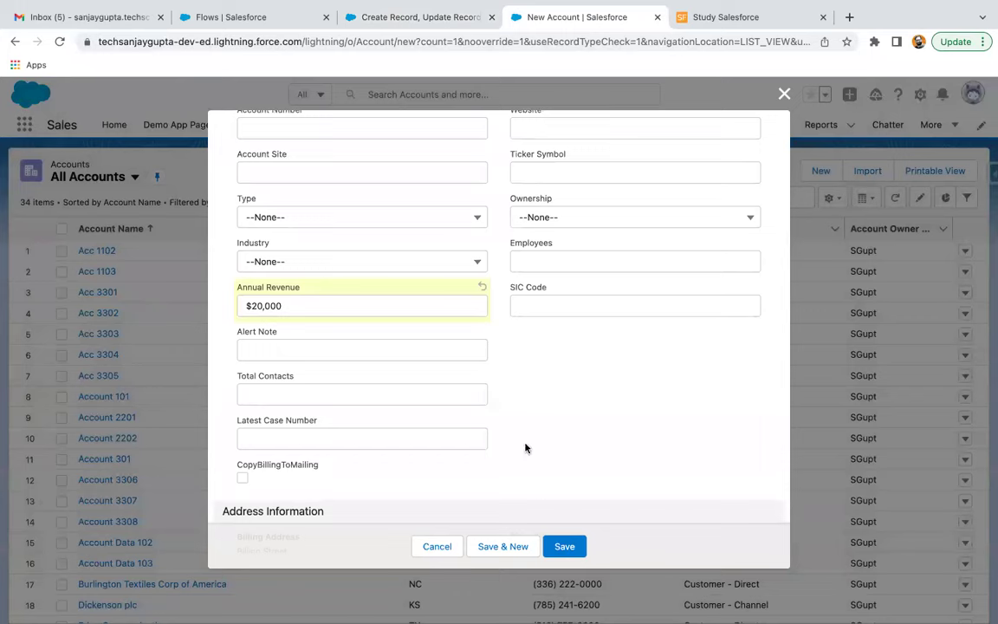
click(560, 548)
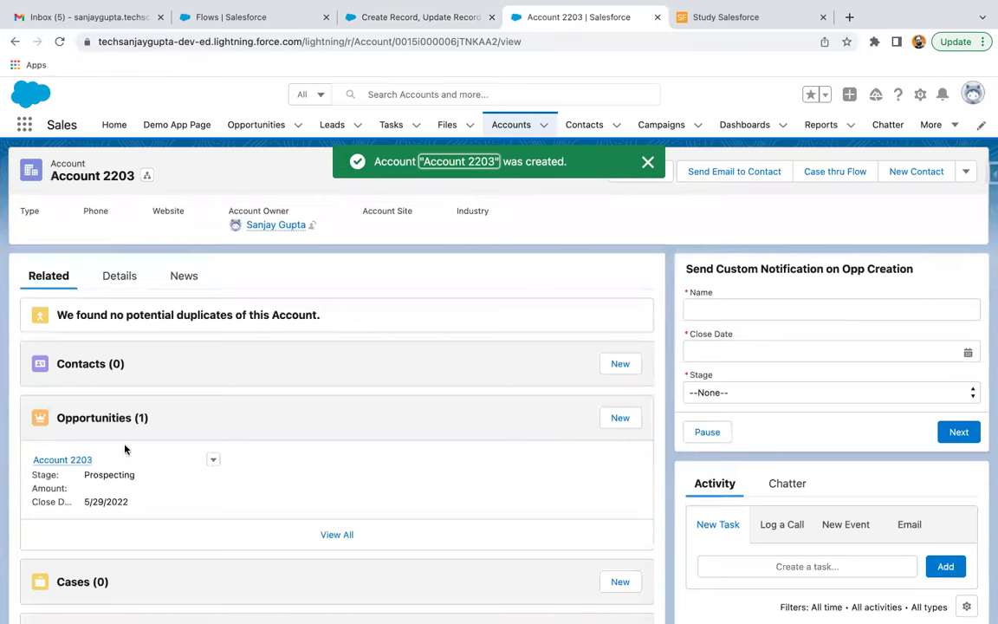
- Check the related opportunity of Account 2203 and the Description in its details
mouse_move(68, 460)
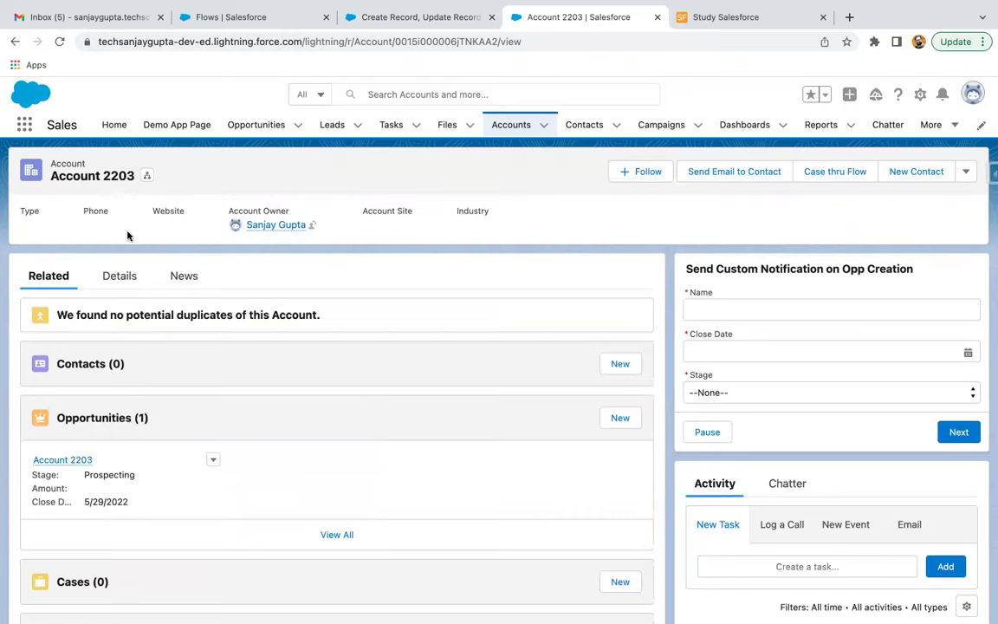
scroll(211, 535, down, 1)
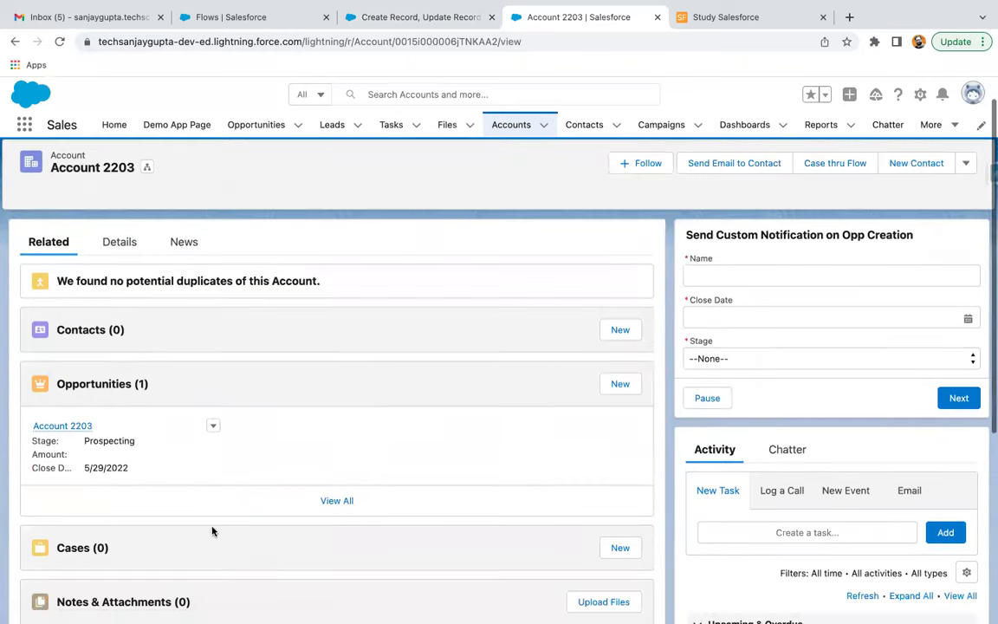
click(120, 242)
scroll(176, 399, down, 5)
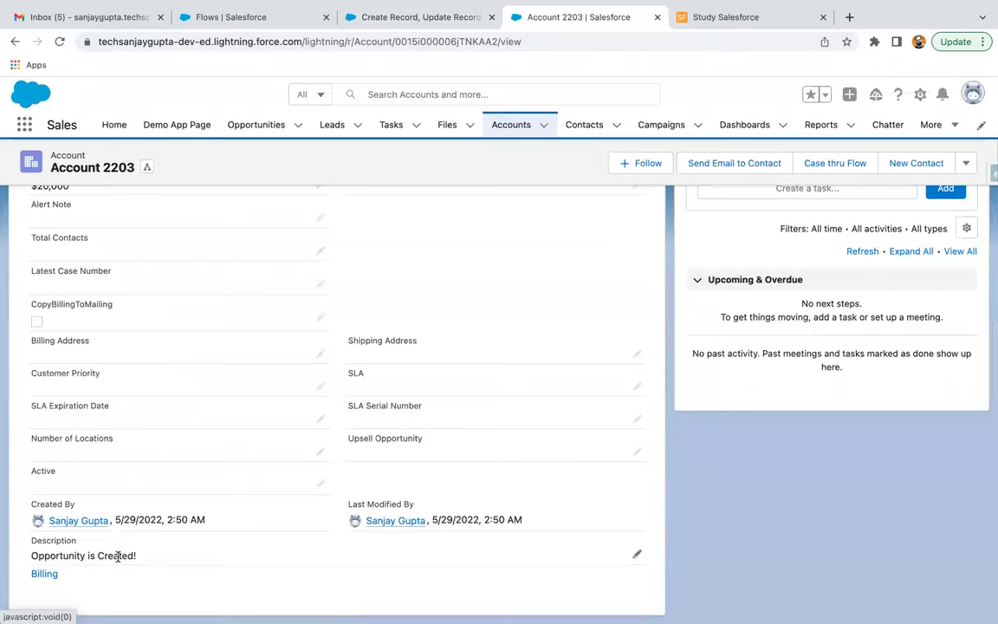
scroll(178, 434, up, 10)
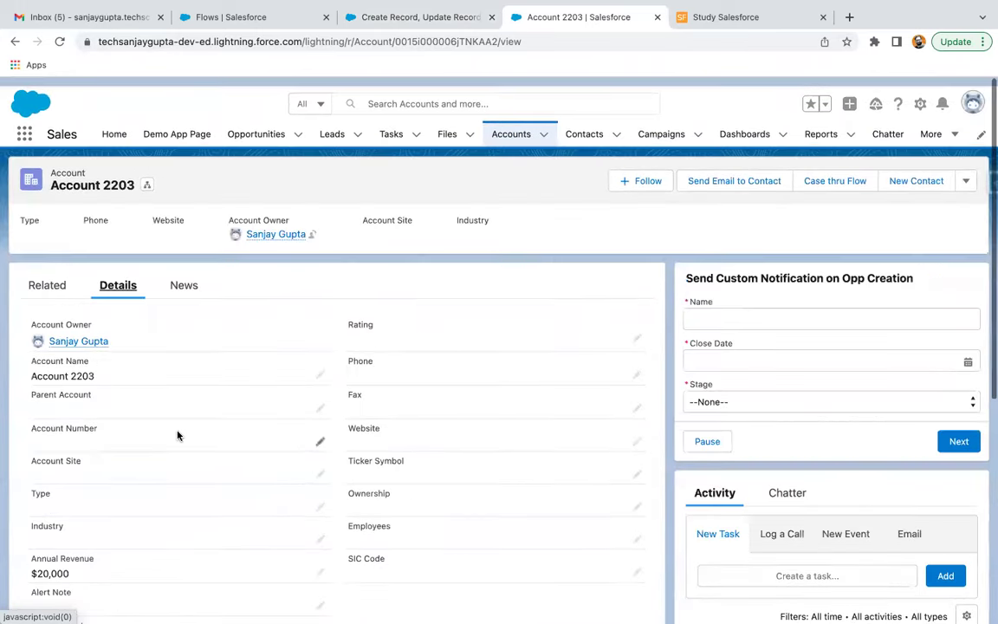
- Open the account owner's user record in a separate browser tab to check the owner's email address
right_click(89, 338)
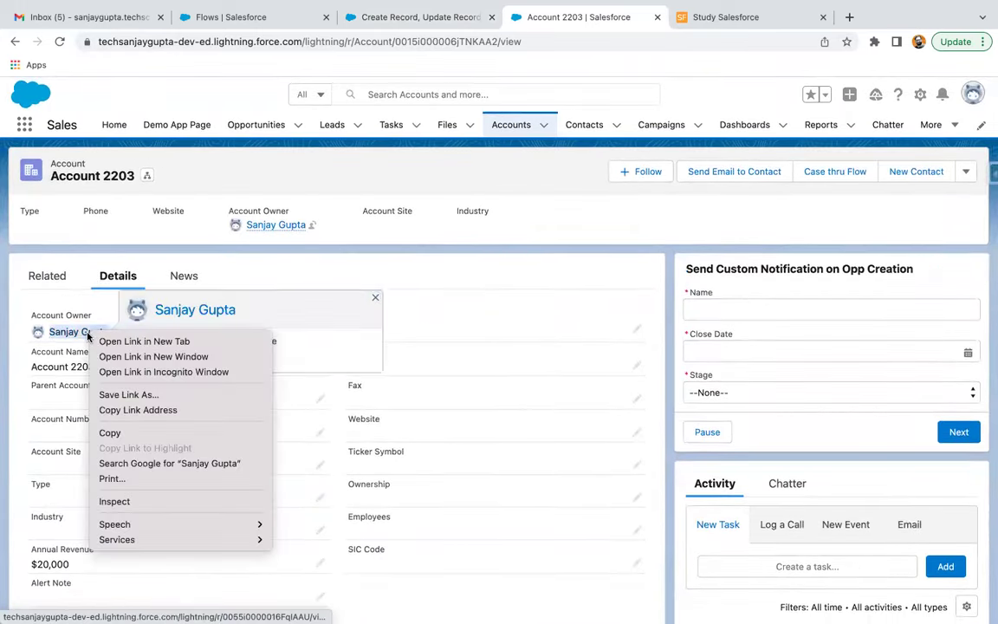
click(100, 343)
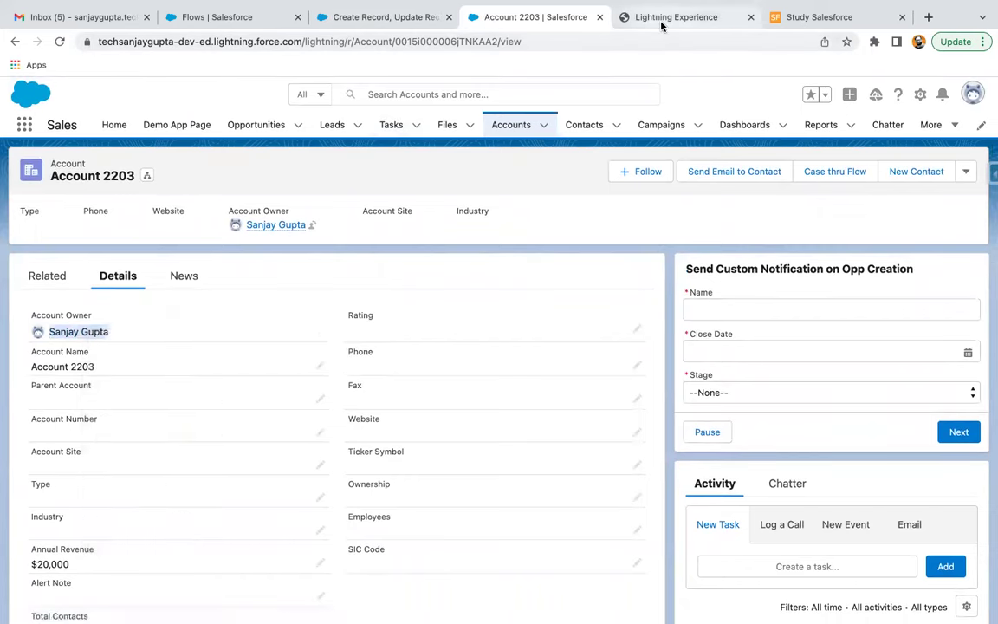
click(685, 16)
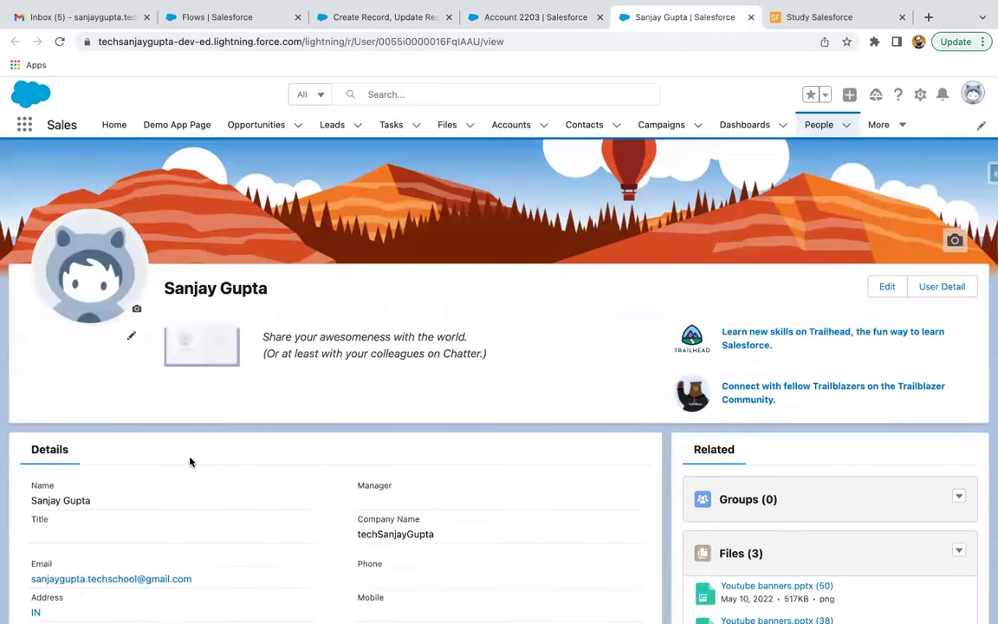
- Switch to Gmail, read the newest "Account is Created!" message, and return to the inbox
click(80, 17)
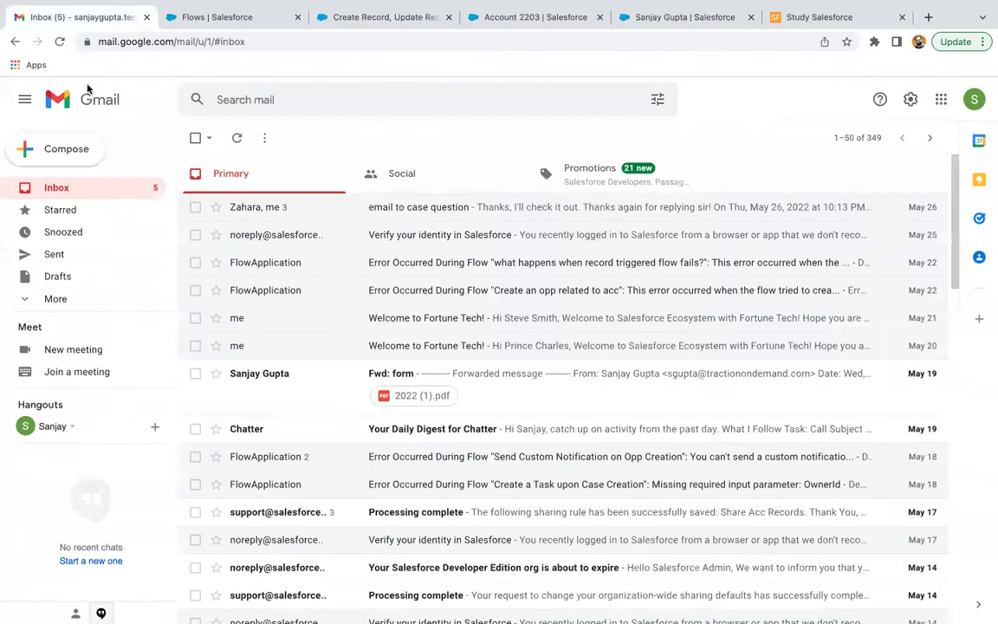
click(50, 188)
click(394, 207)
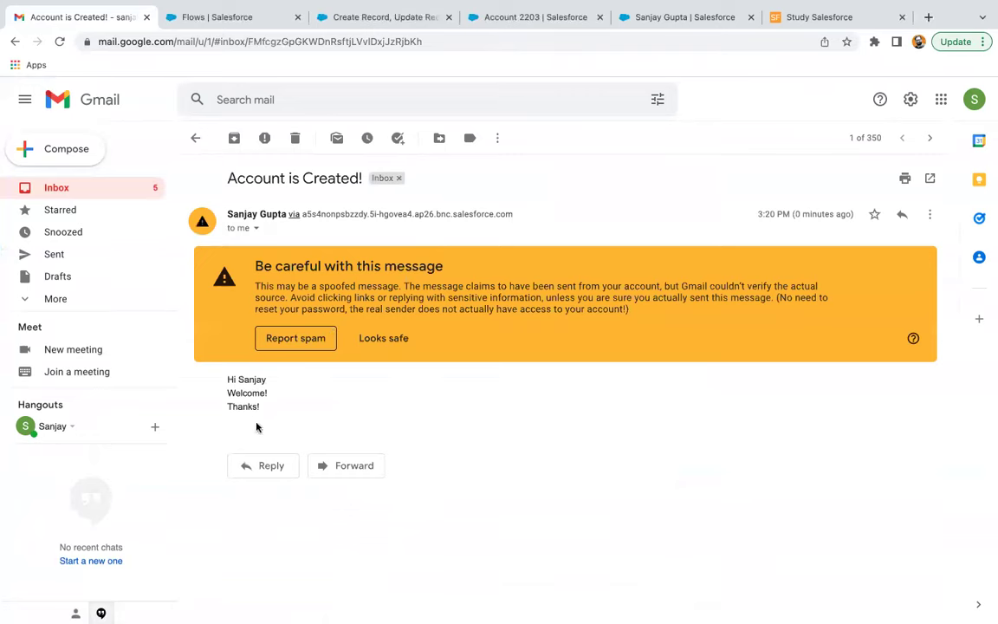
click(59, 192)
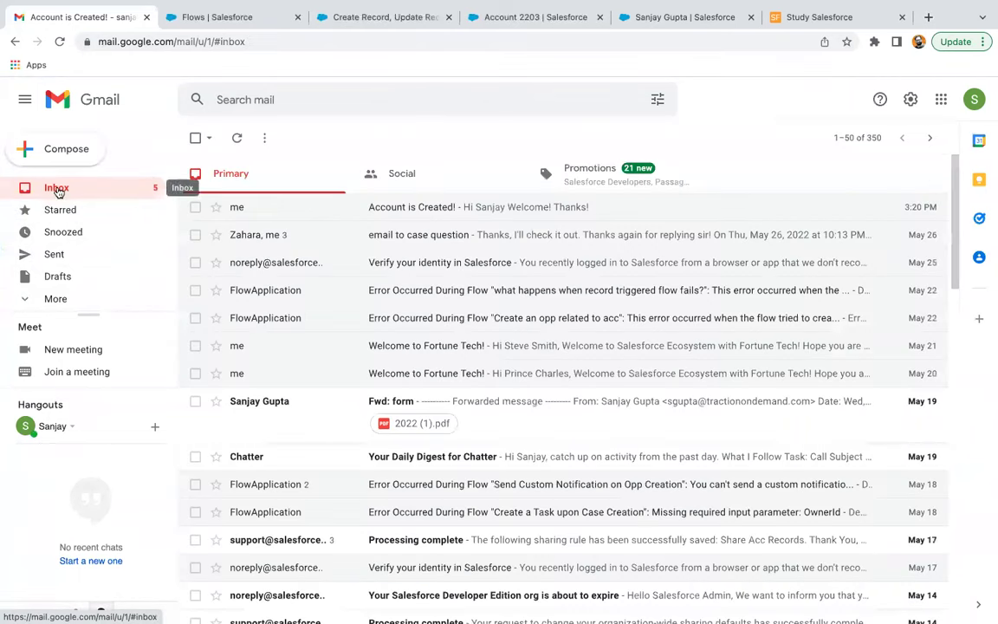
- Return to the Salesforce Accounts list and create an account named "Account 2204" with an Annual Revenue of 5000
click(523, 20)
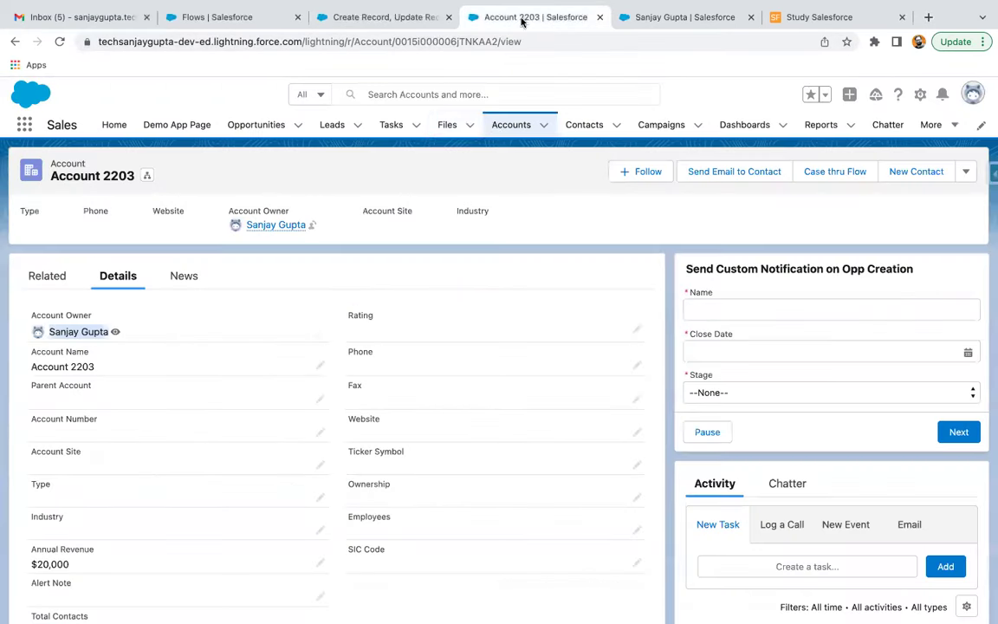
click(515, 123)
click(820, 172)
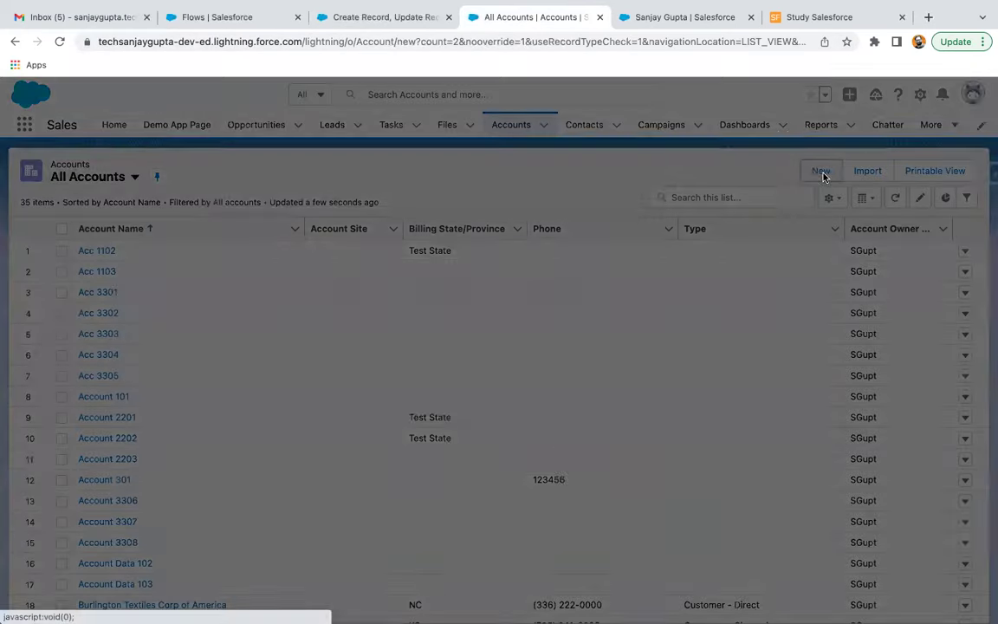
text(A)
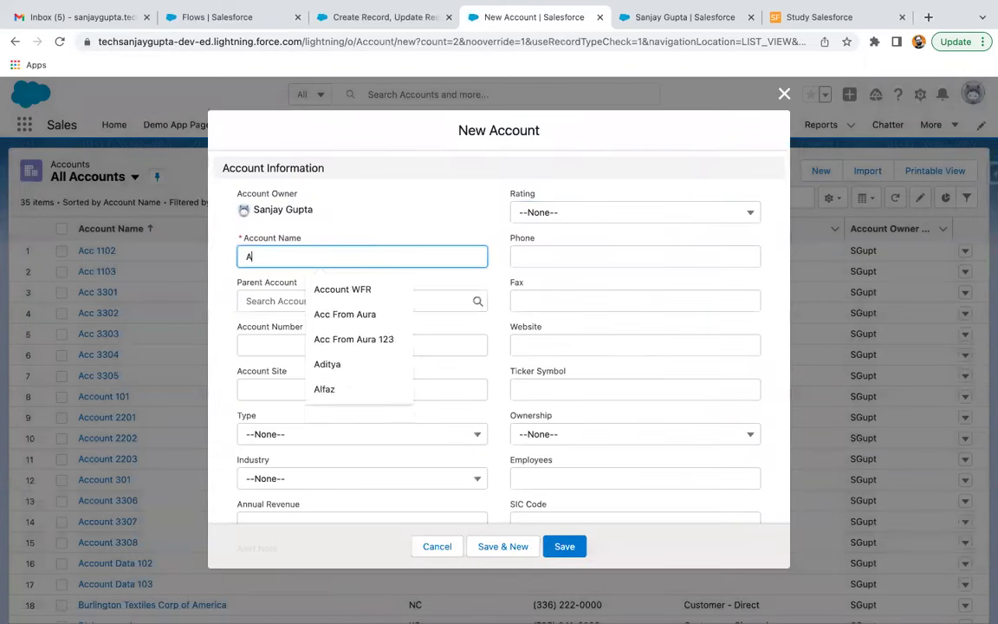
text(ccount 22)
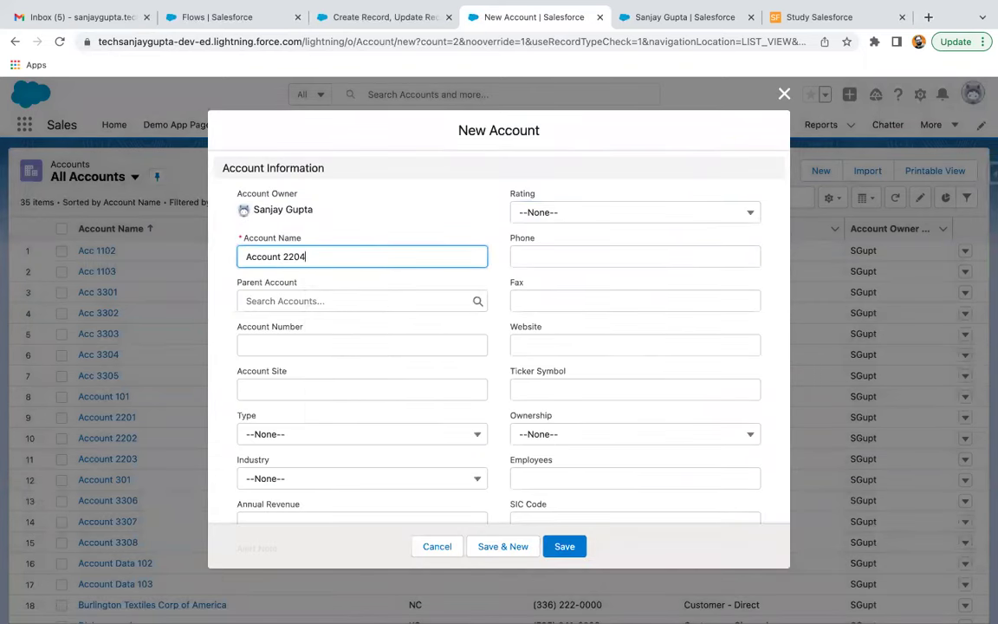
text(04)
scroll(363, 382, down, 3)
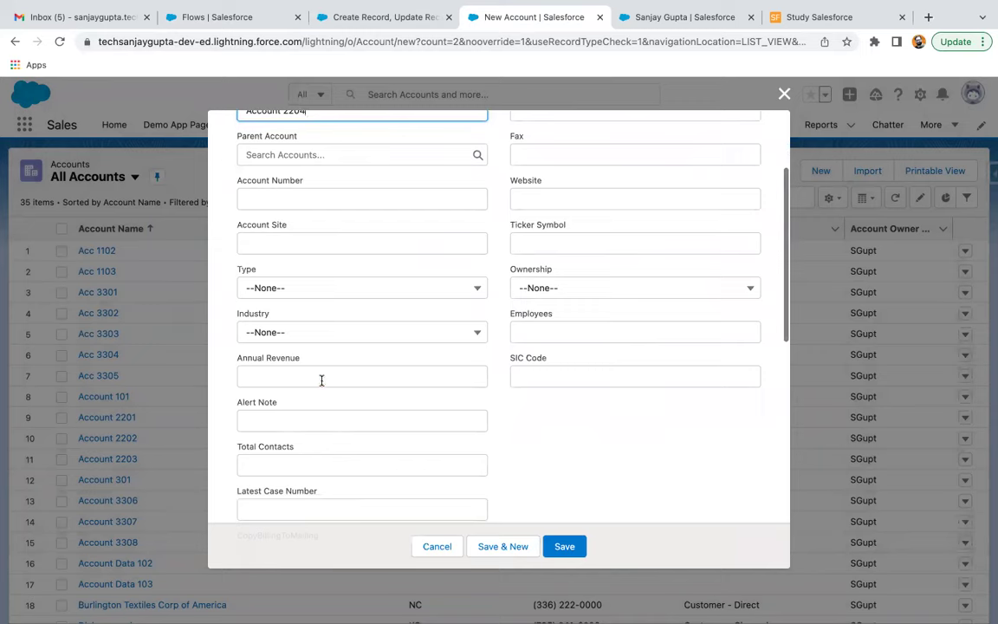
click(321, 376)
text(5)
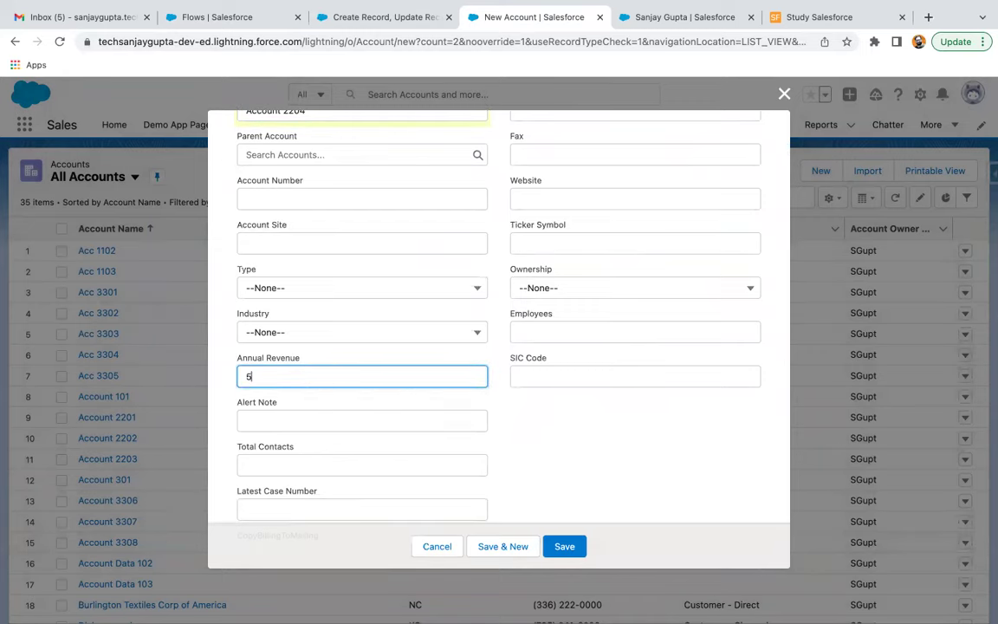
text(000)
click(564, 546)
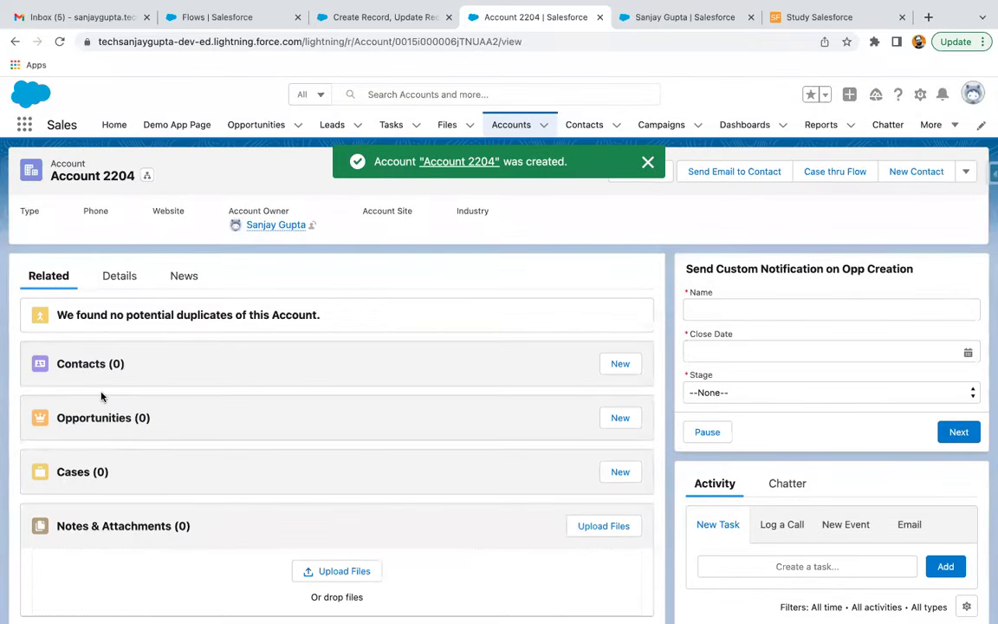
- Check the Annual Revenue and Description in the details of Account 2204
click(119, 275)
scroll(145, 461, down, 5)
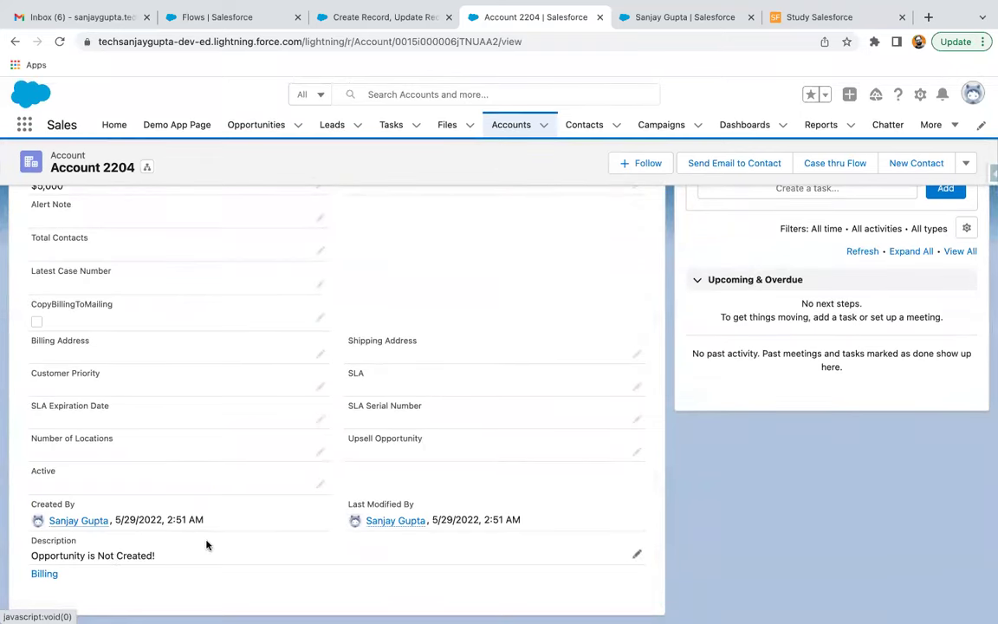
scroll(183, 381, up, 5)
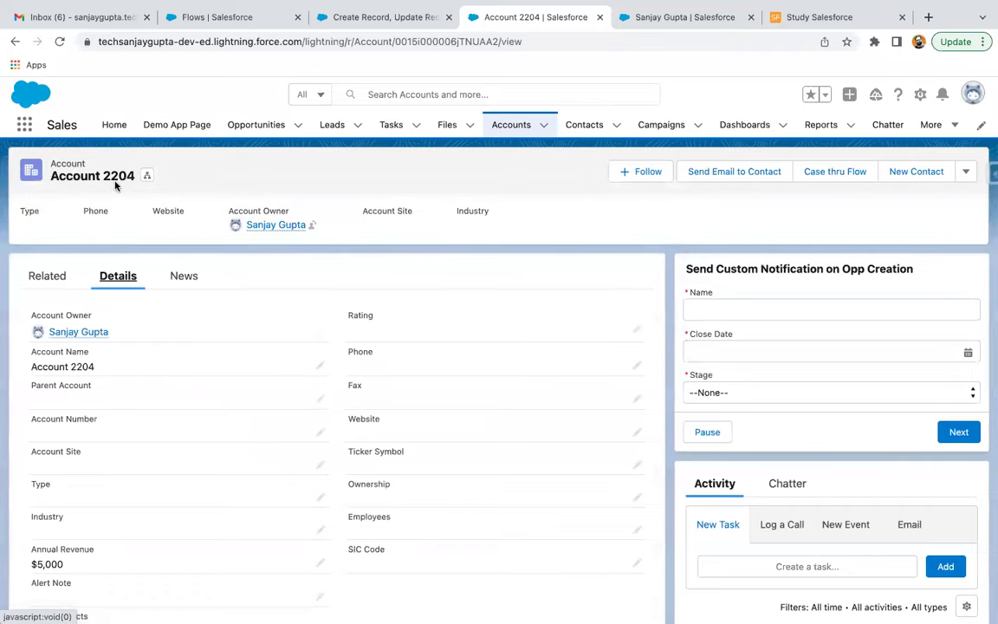
- Read the newest "Account is Created!" message in Gmail and go back to the Account 2204 record in Salesforce
click(76, 19)
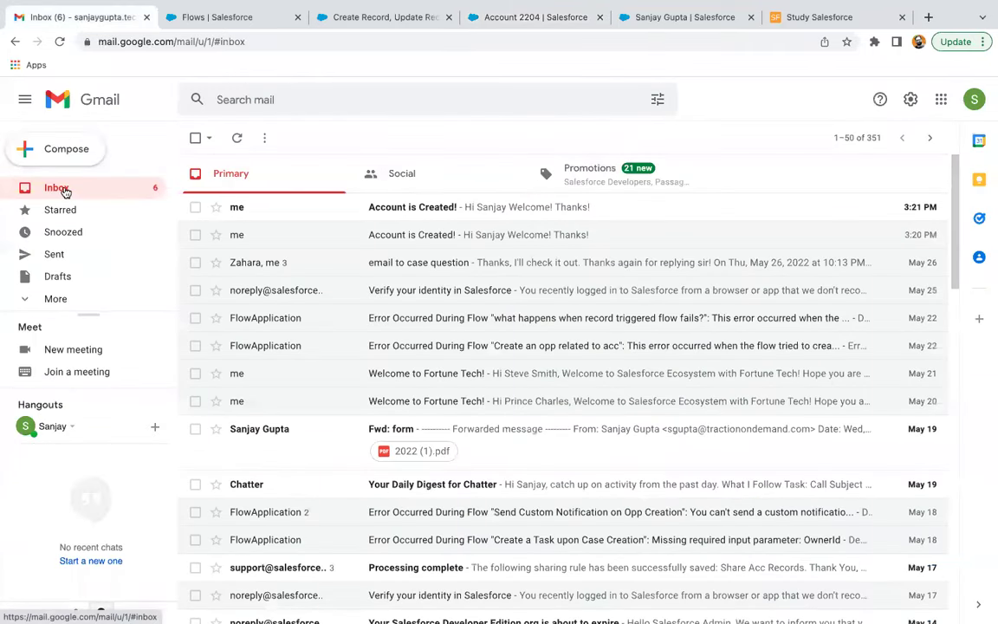
click(400, 211)
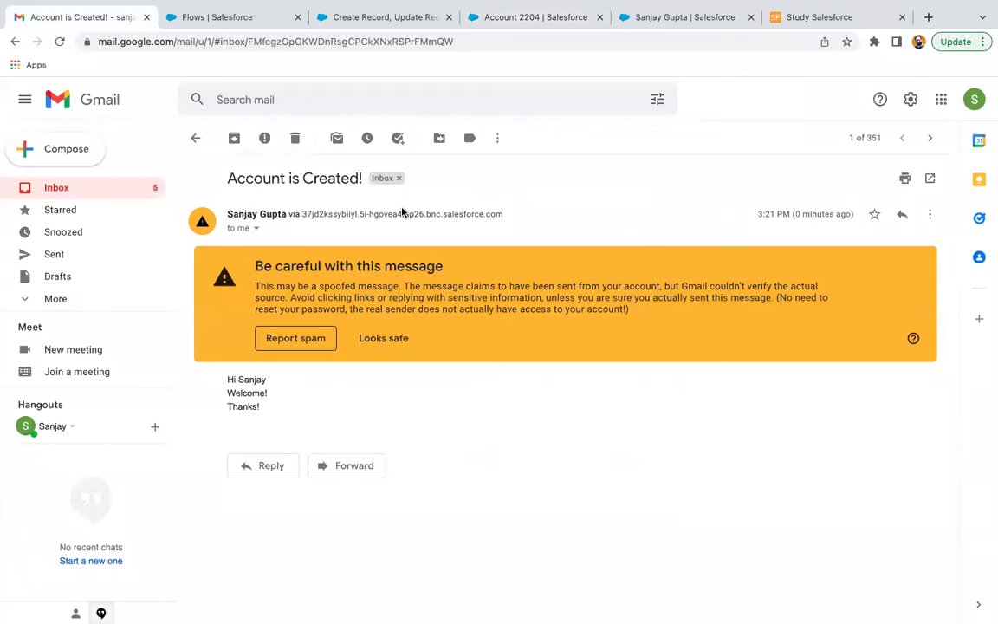
click(103, 197)
click(518, 12)
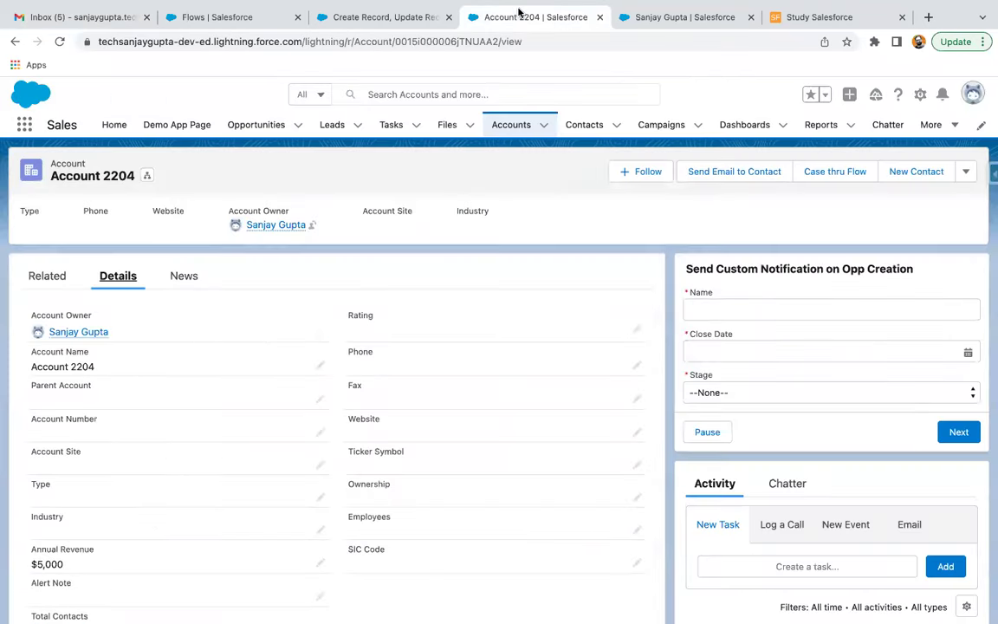